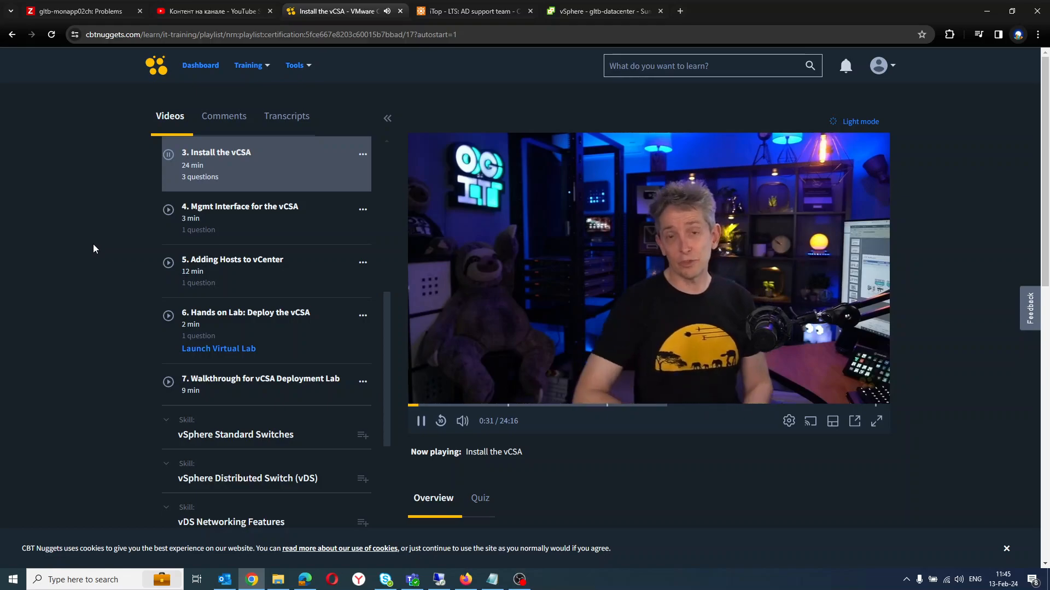
Switch the Install the vCSA lesson video to fullscreen playback.
click(875, 424)
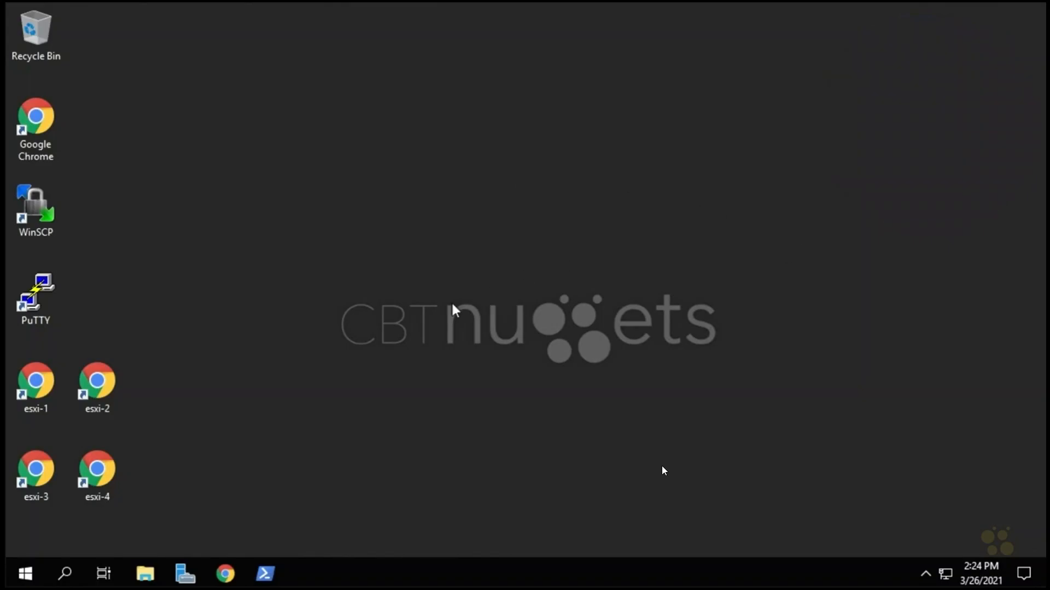
Open DNS Manager from Server Manager's Tools menu and select the nuggetlab.com zone.
click(185, 575)
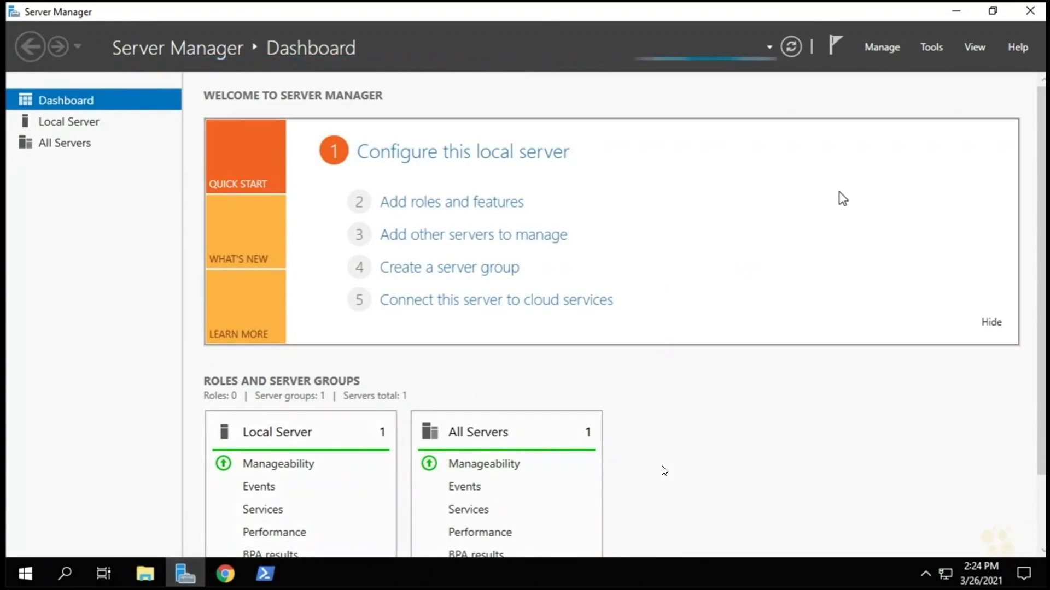
click(930, 45)
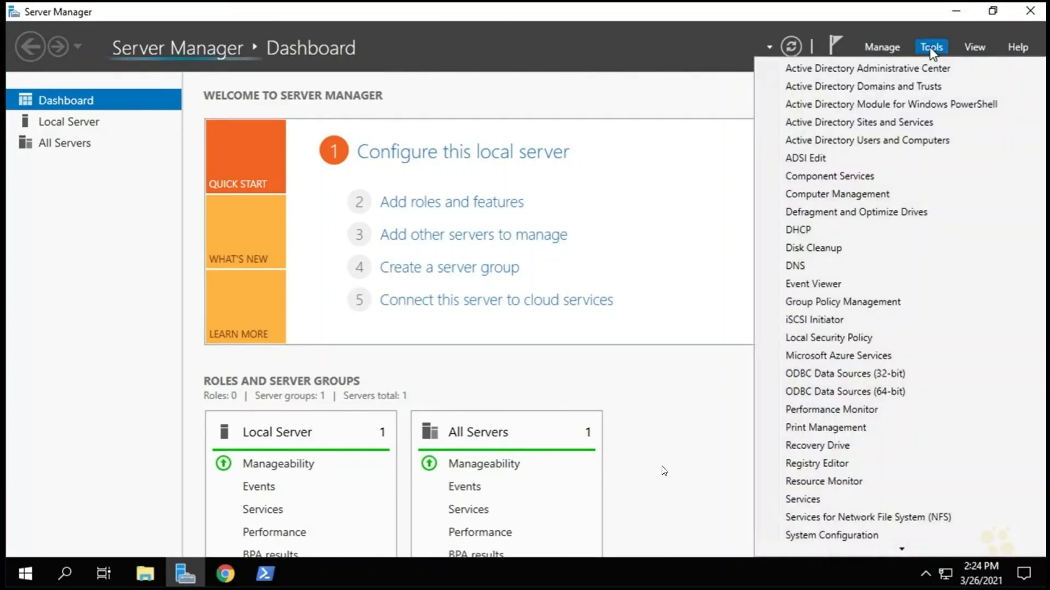
click(812, 268)
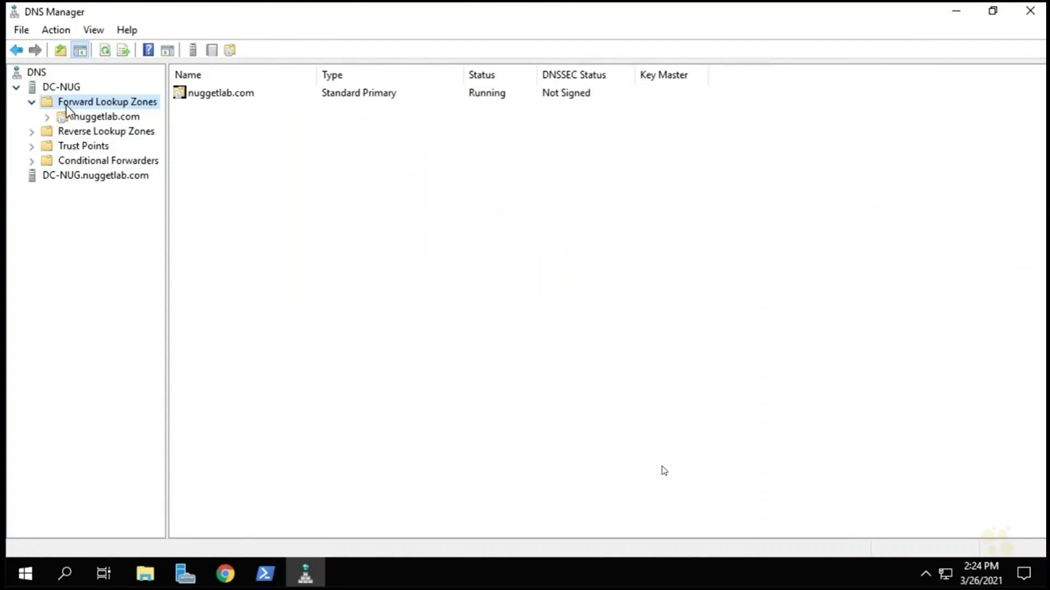
click(48, 119)
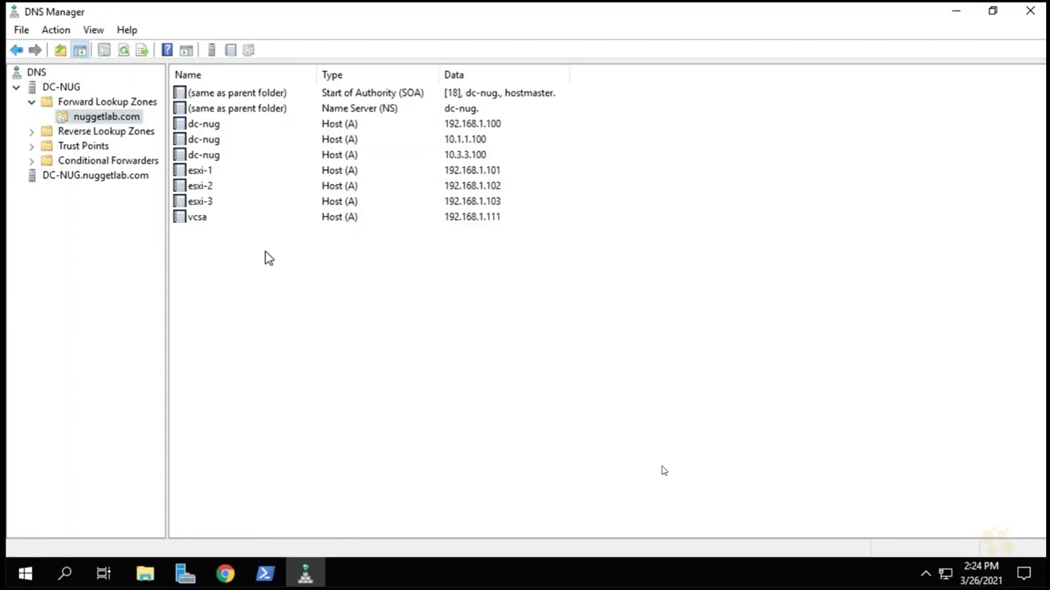
Create a new host record esxi-4 at 192.168.1.104 in nuggetlab.com.
right_click(264, 252)
click(339, 266)
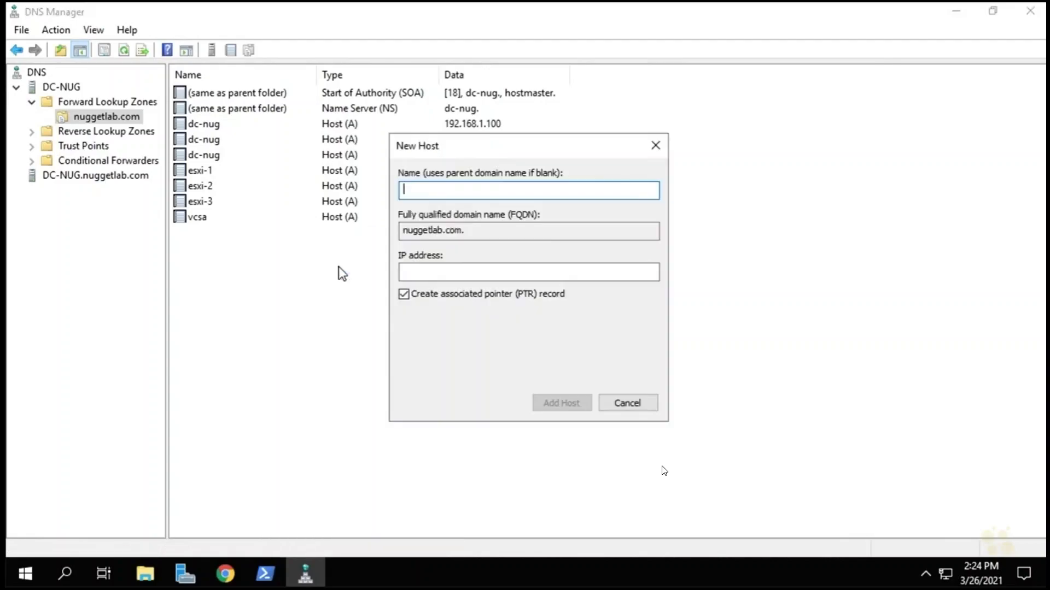
text(esxi-4)
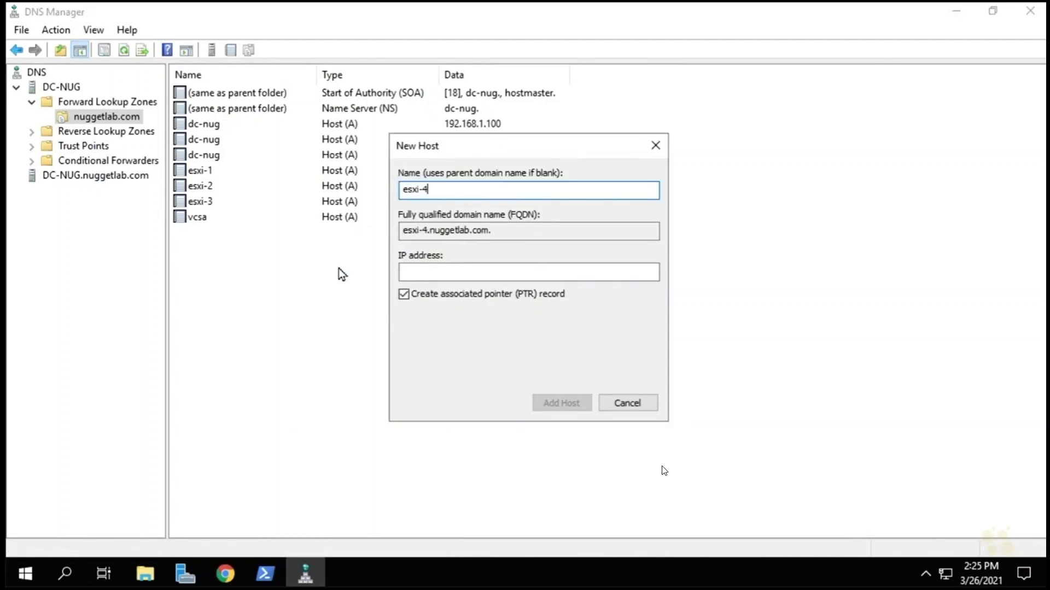
key(Tab)
key(Tab)
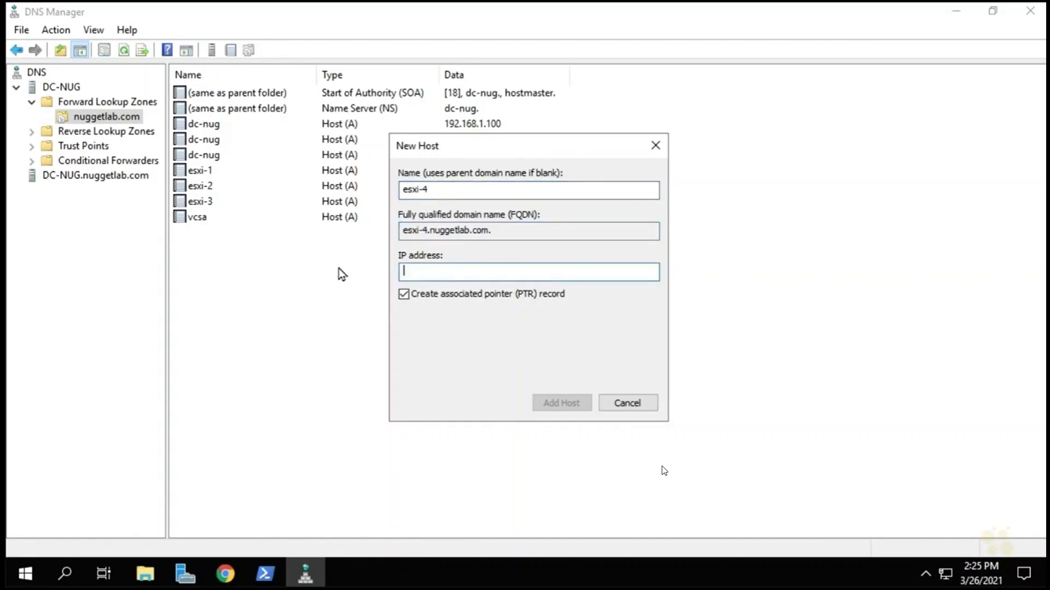
text(192.168.1.104)
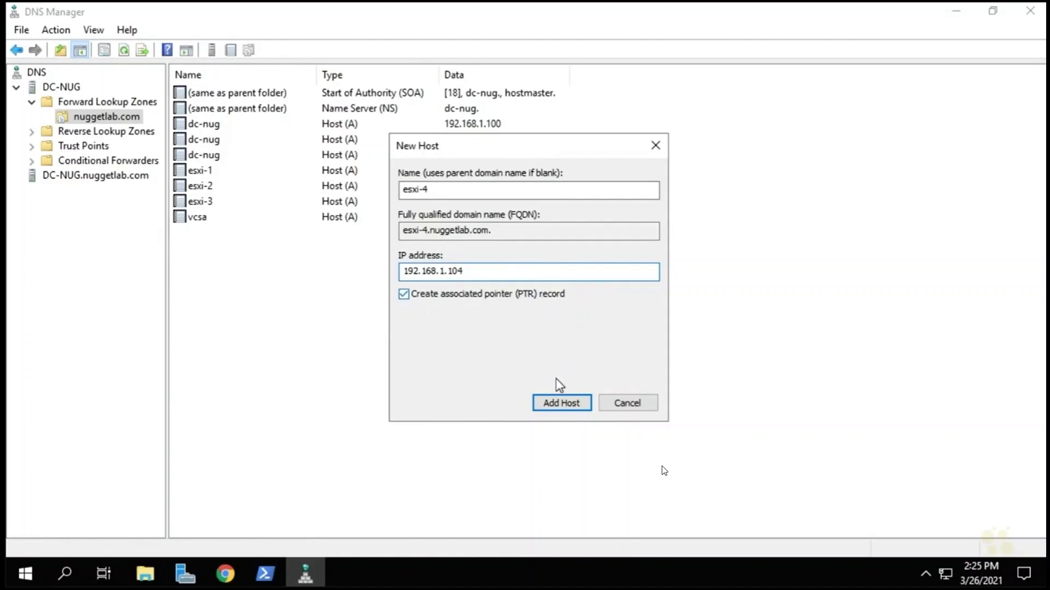
click(564, 405)
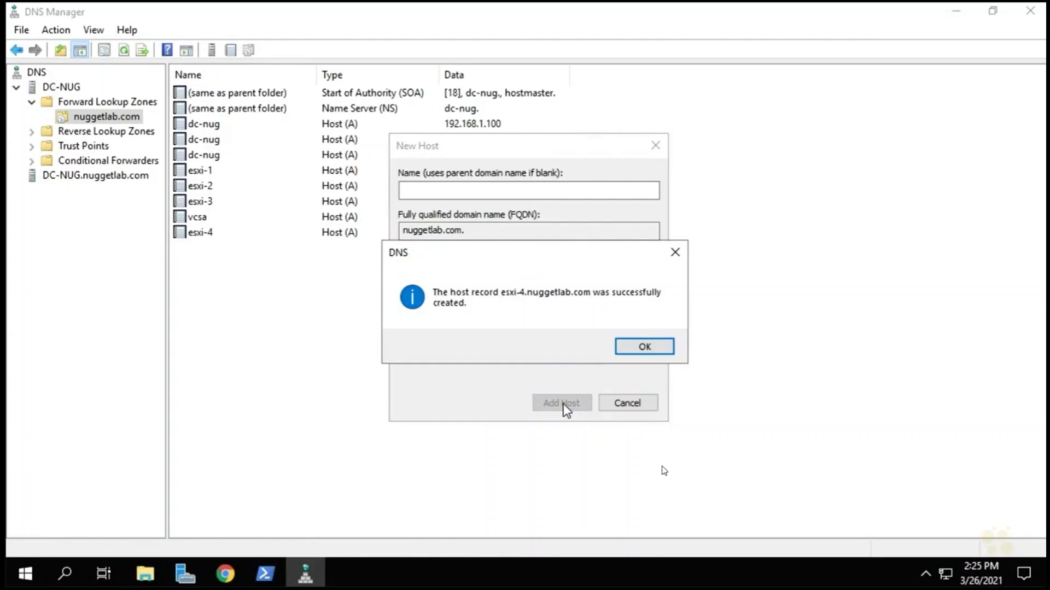
click(653, 353)
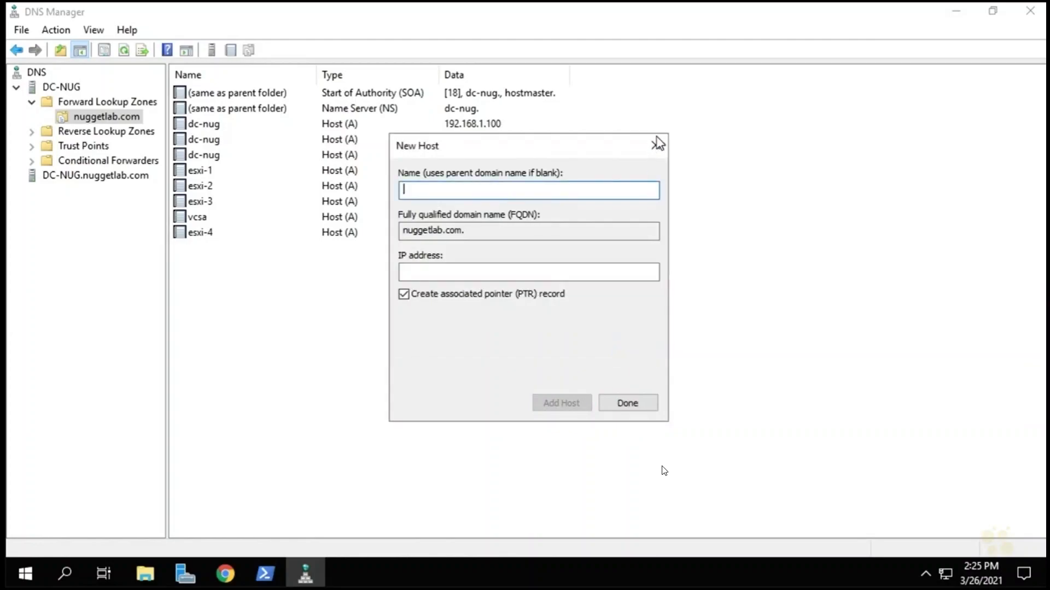
click(657, 145)
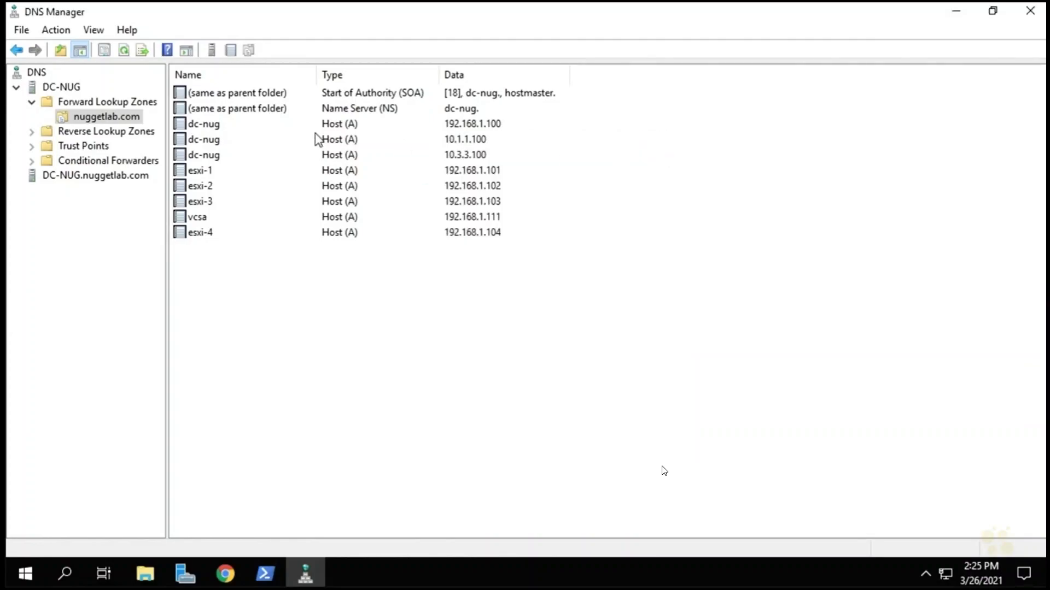
Verify the esxi-4 record and its 192.168.1.104 pointer in the 1.168.192.in-addr.arpa reverse zone.
click(209, 236)
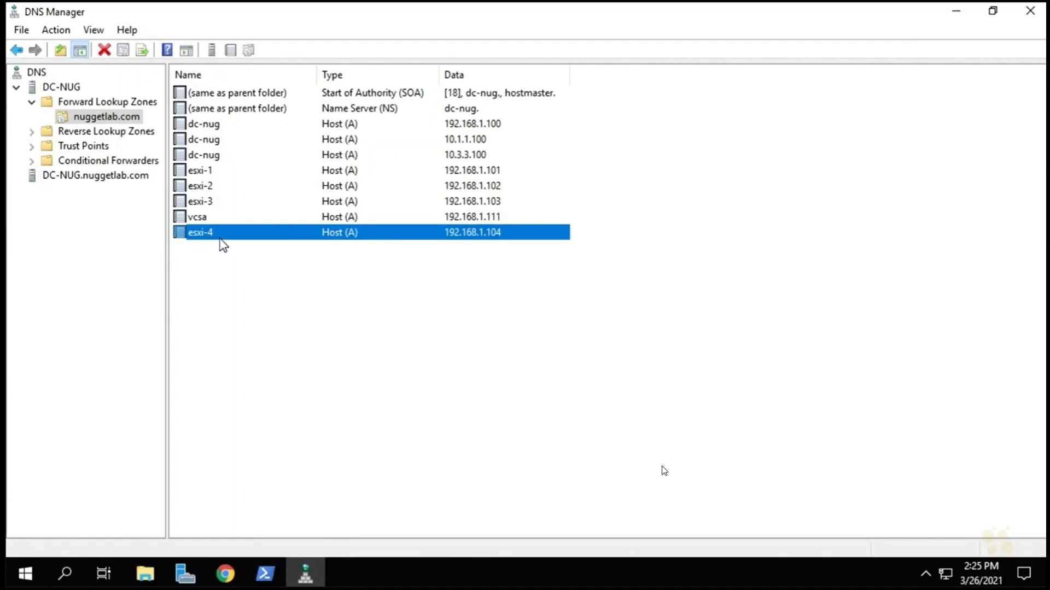
click(32, 133)
click(65, 146)
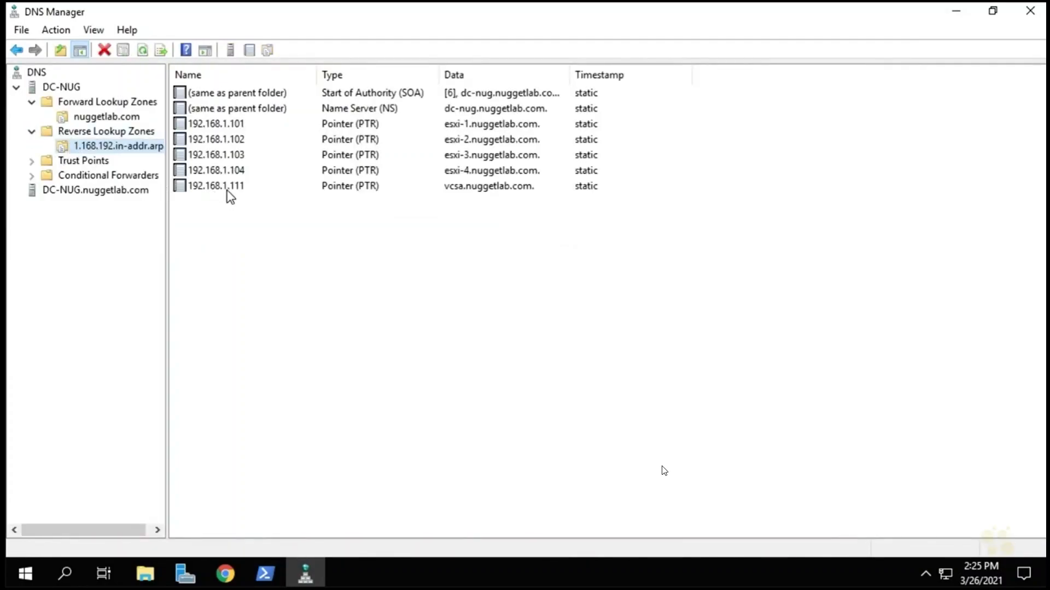
click(232, 173)
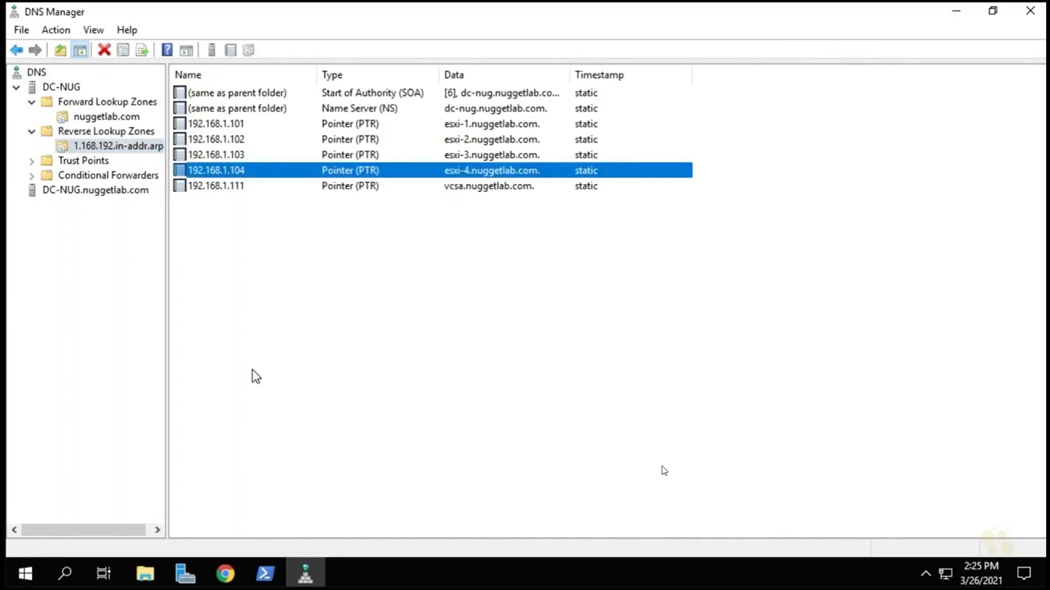
click(27, 574)
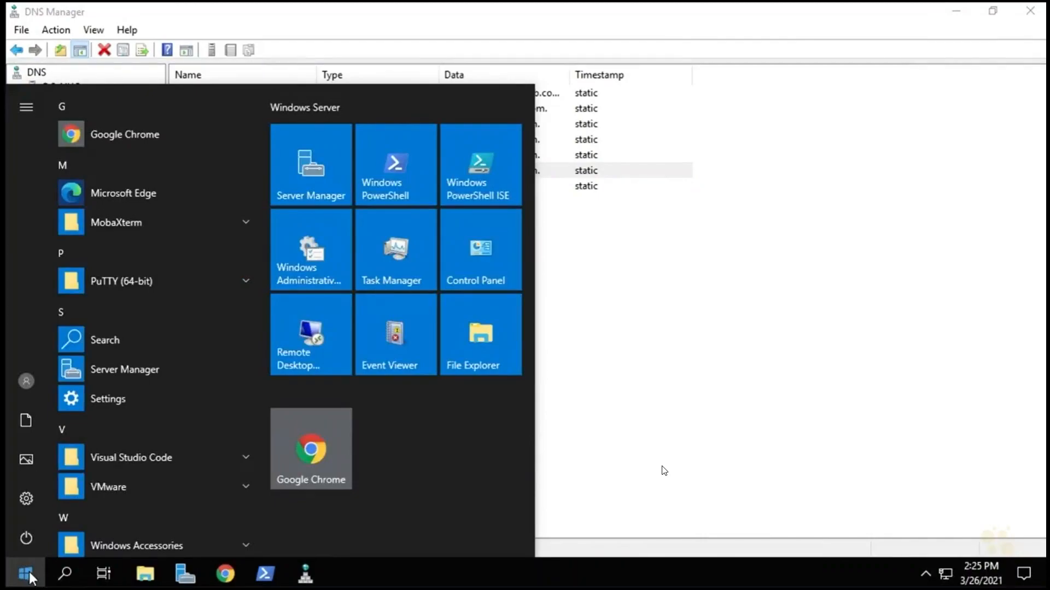
Launch Command Prompt via cmd and start nslookup in interactive mode.
text(cmd)
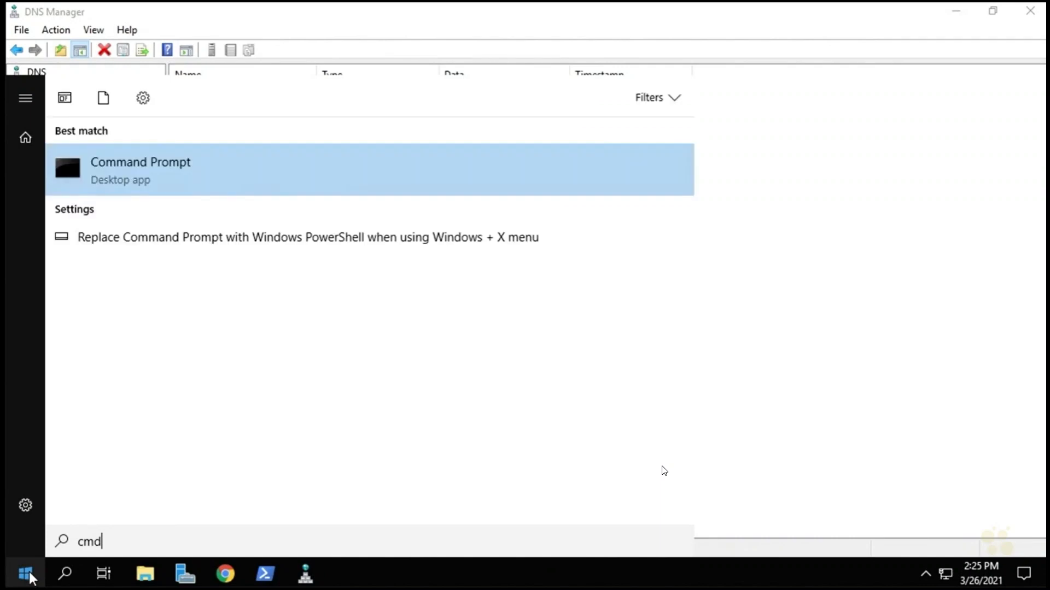
key(Return)
click(412, 215)
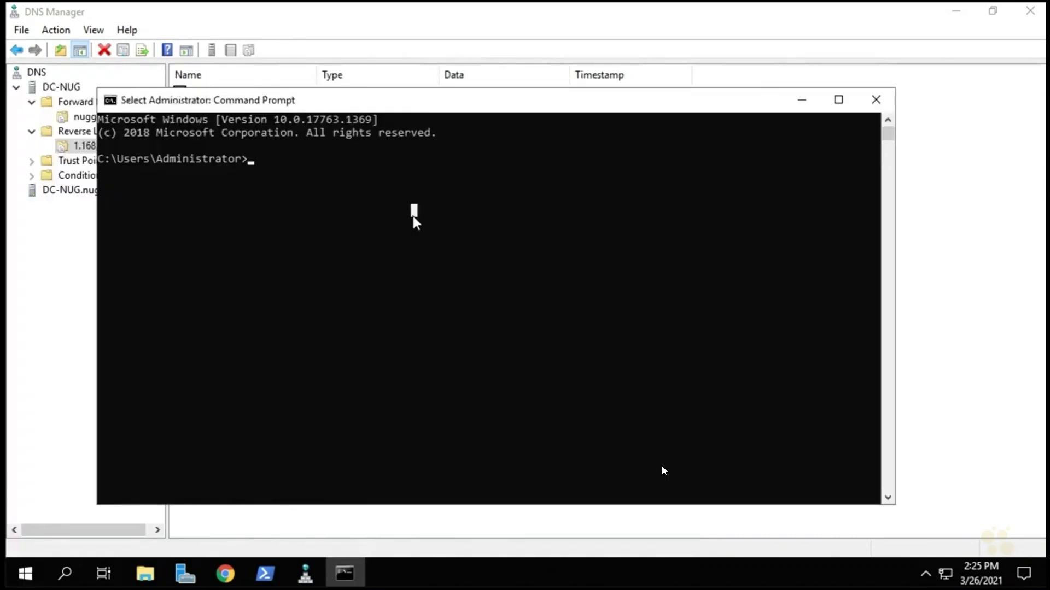
text(nslookup)
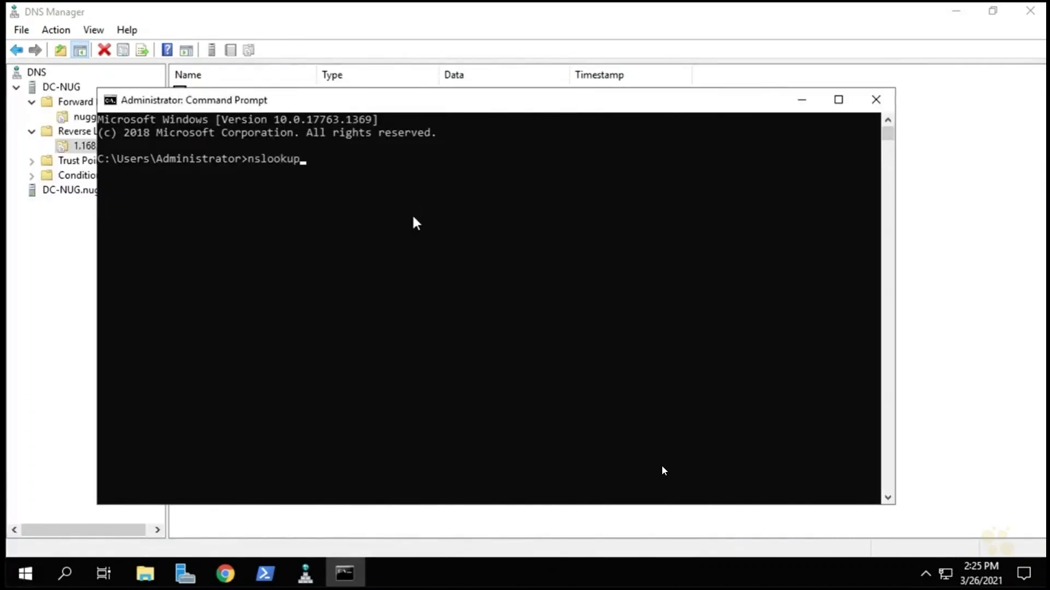
key(Return)
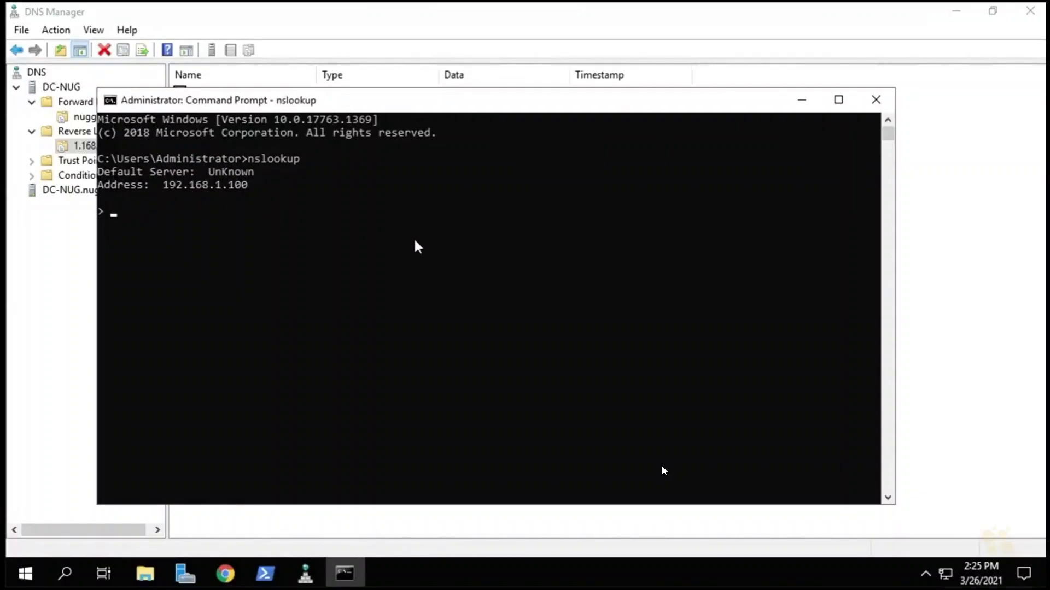
Look up vcsa and vcsa.nuggetlab.com, reverse-resolve 192.168.1.104, then close the console.
text(vcsa)
key(Return)
text(vcsa.n)
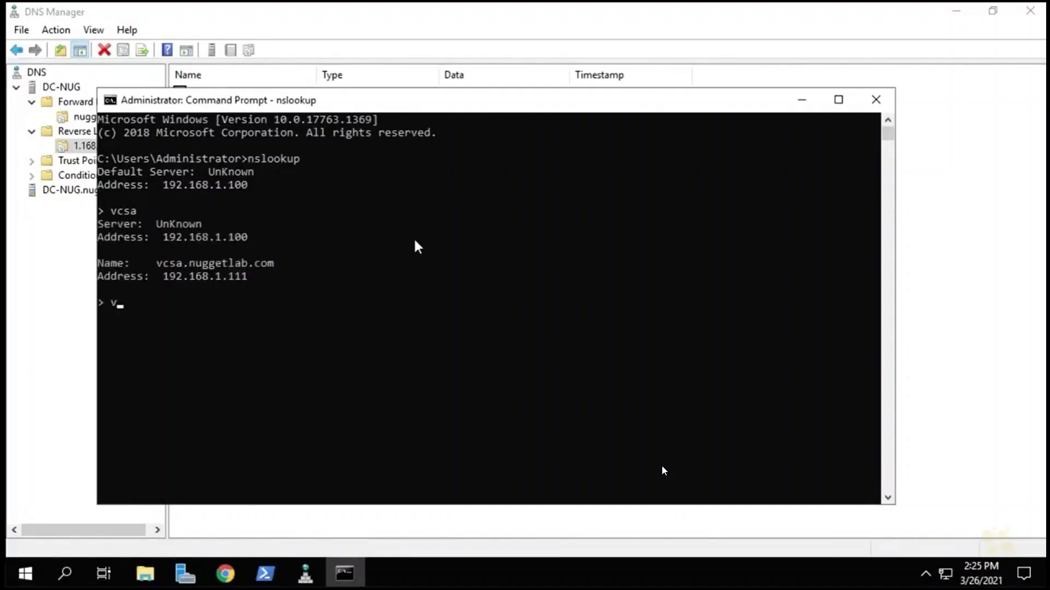
text(uggetlab.com)
key(Return)
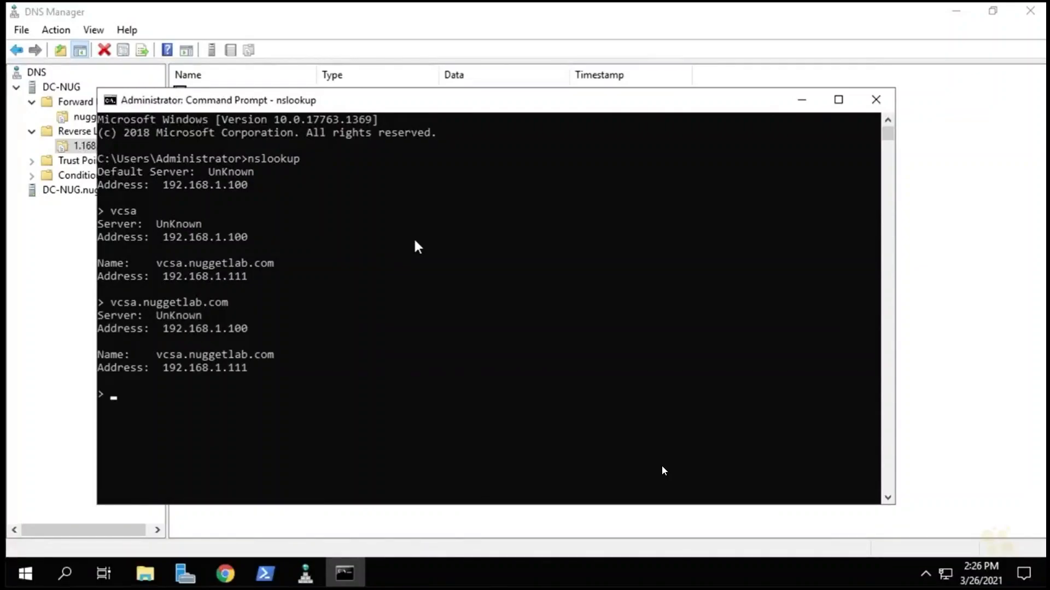
text(192.168.1.104)
key(Return)
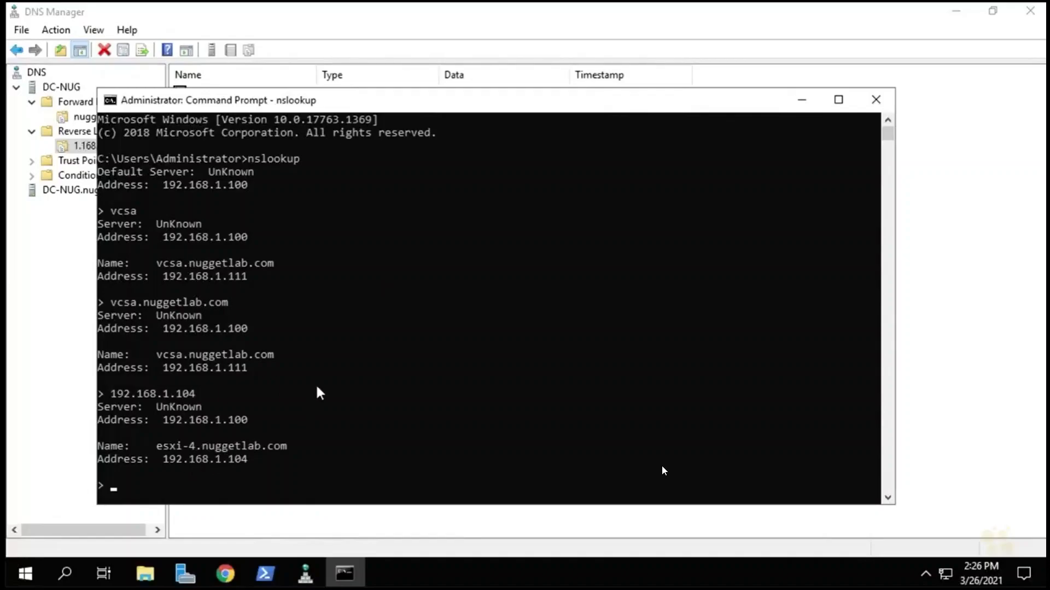
click(884, 103)
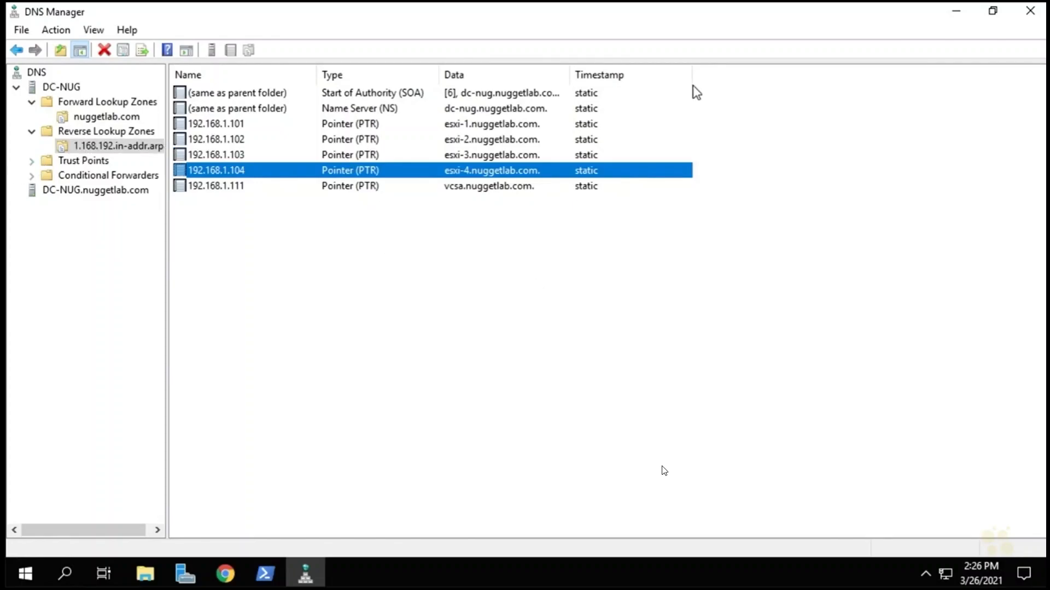
Close DNS and Server Manager, then run installer from the DVD's vcsa-ui-installer\win32 folder.
click(1031, 16)
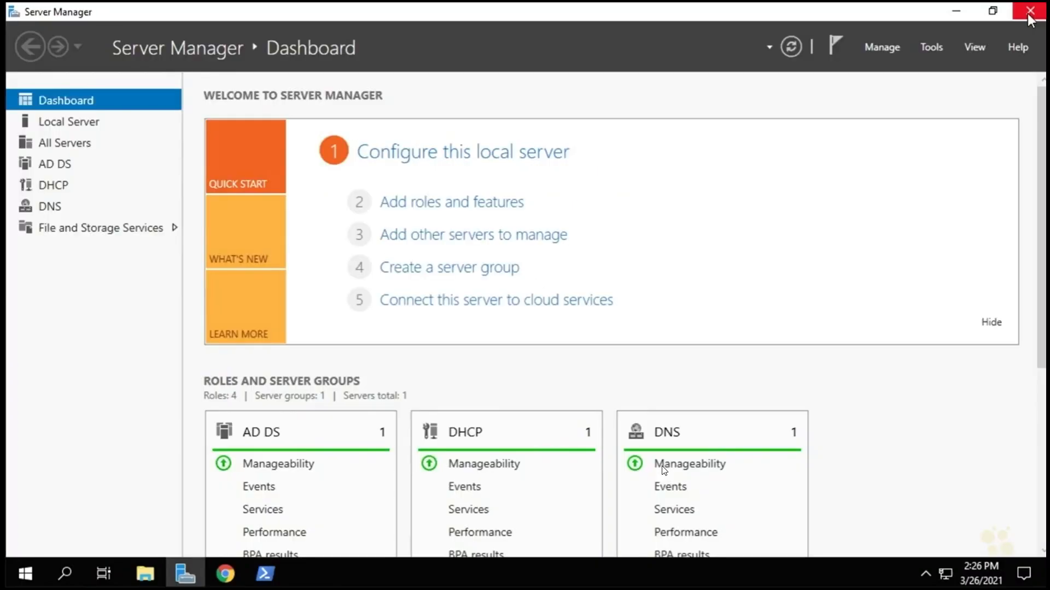
click(1030, 16)
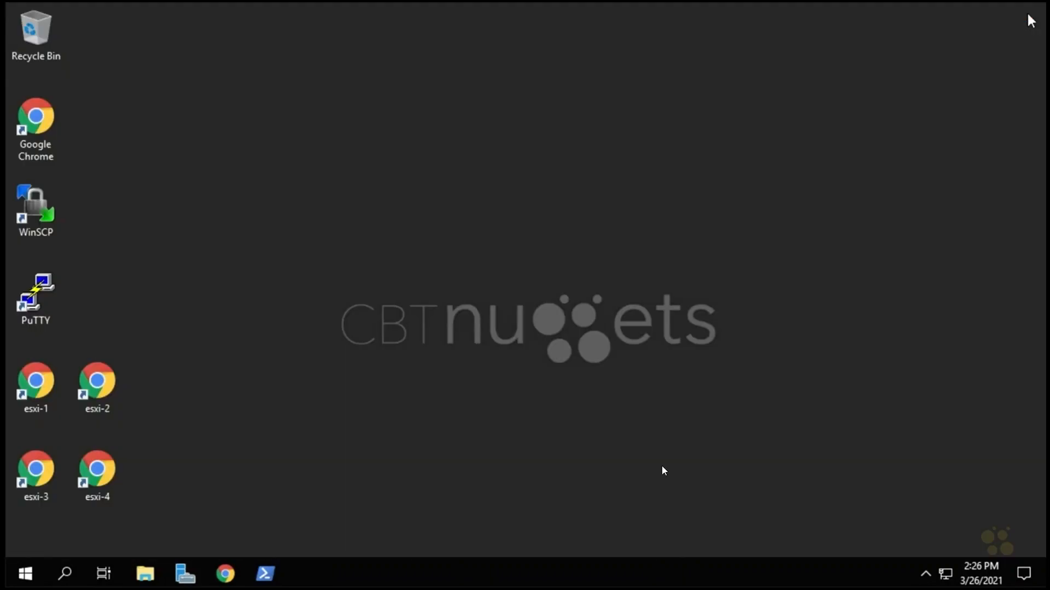
click(145, 574)
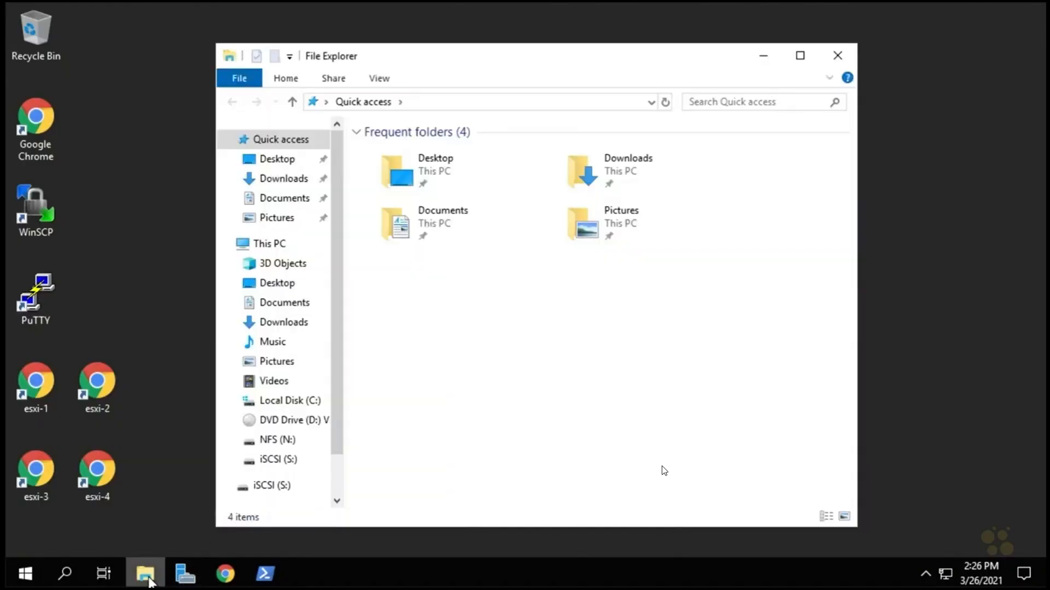
click(281, 420)
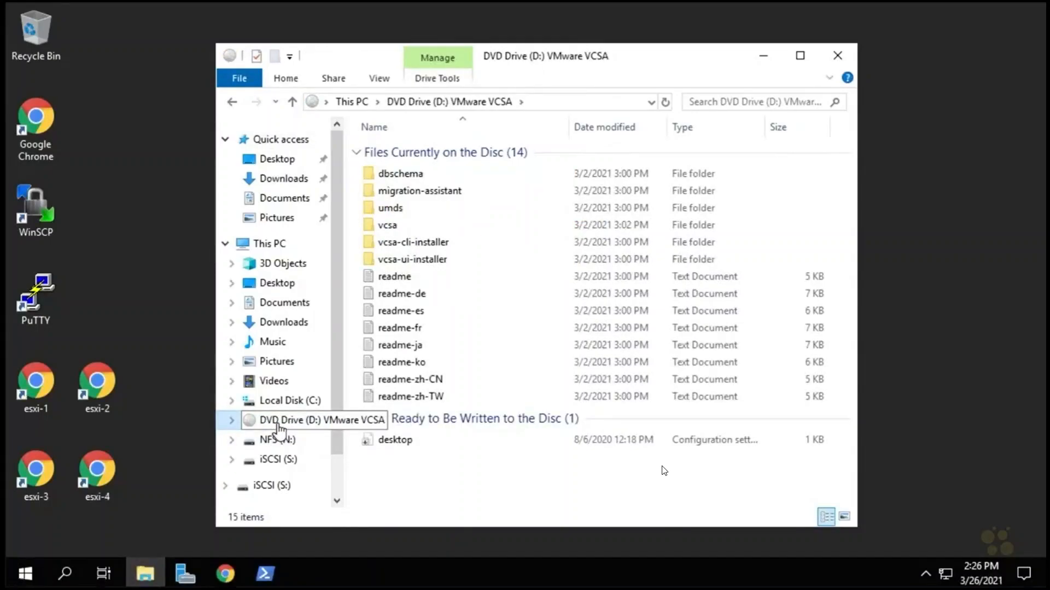
double_click(423, 263)
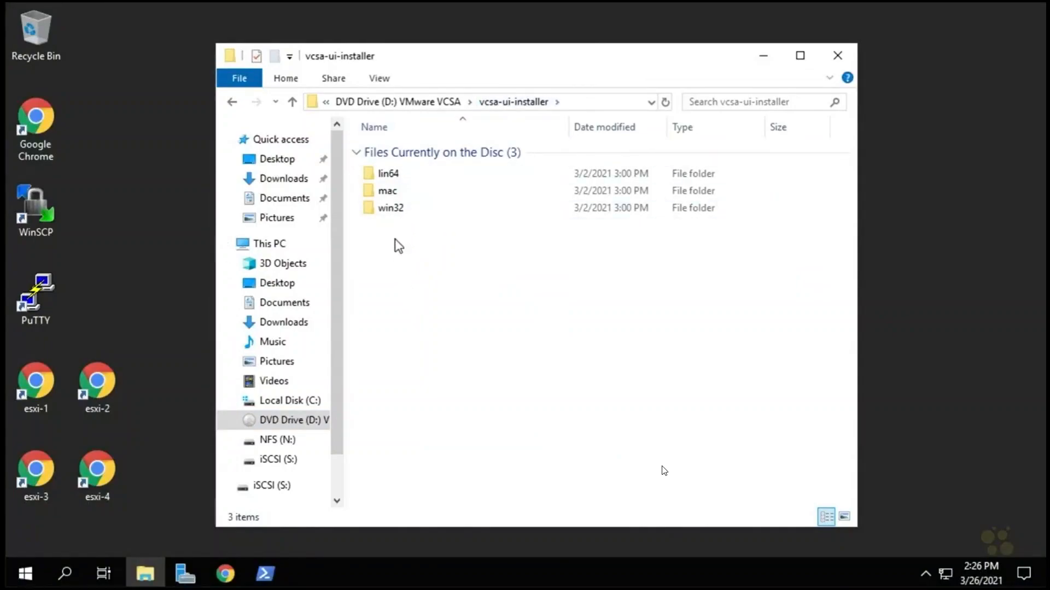
double_click(389, 211)
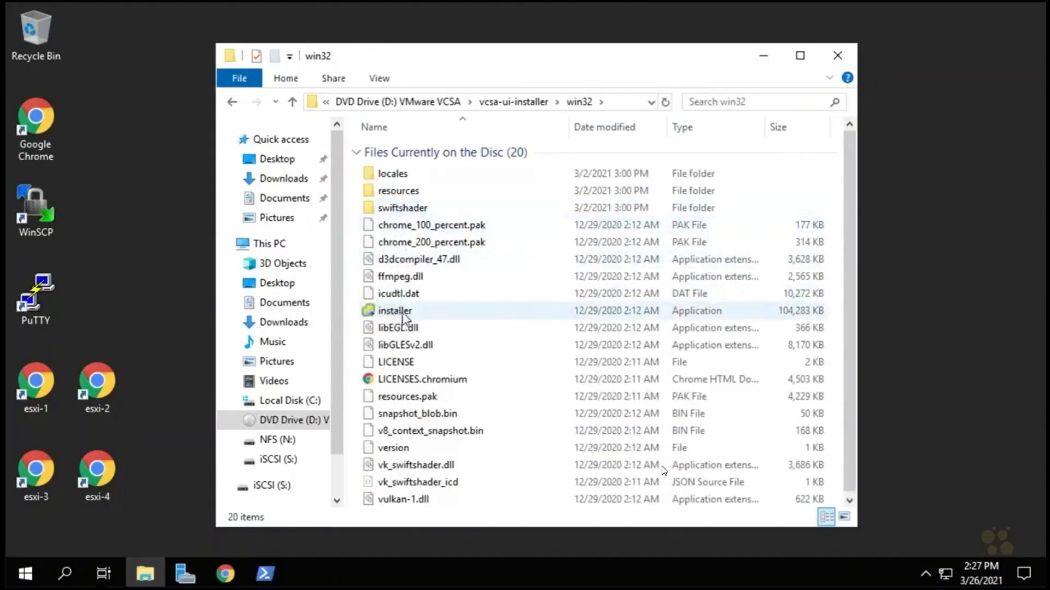
click(398, 315)
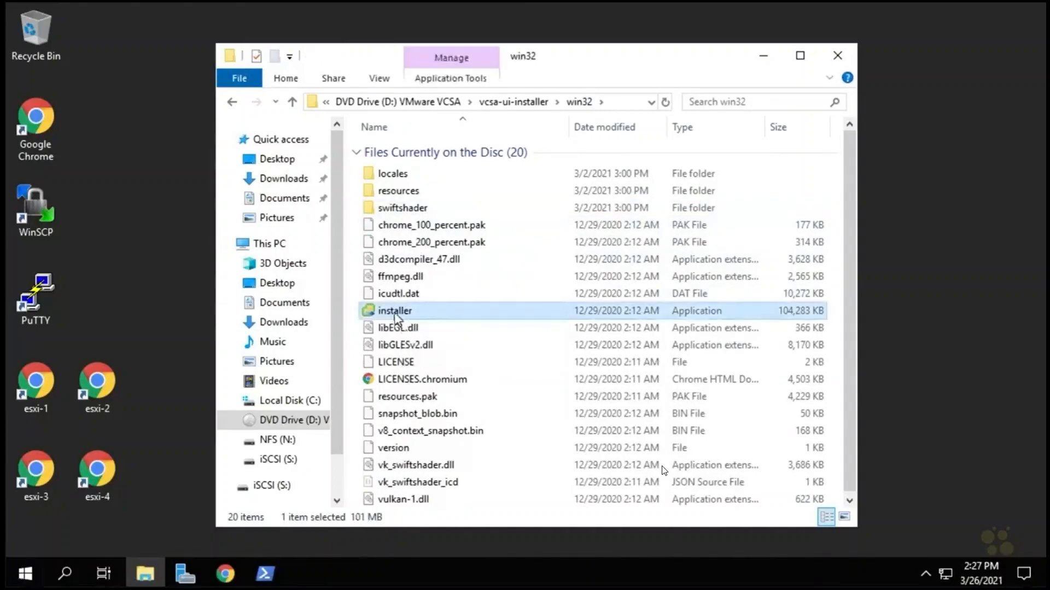
double_click(399, 316)
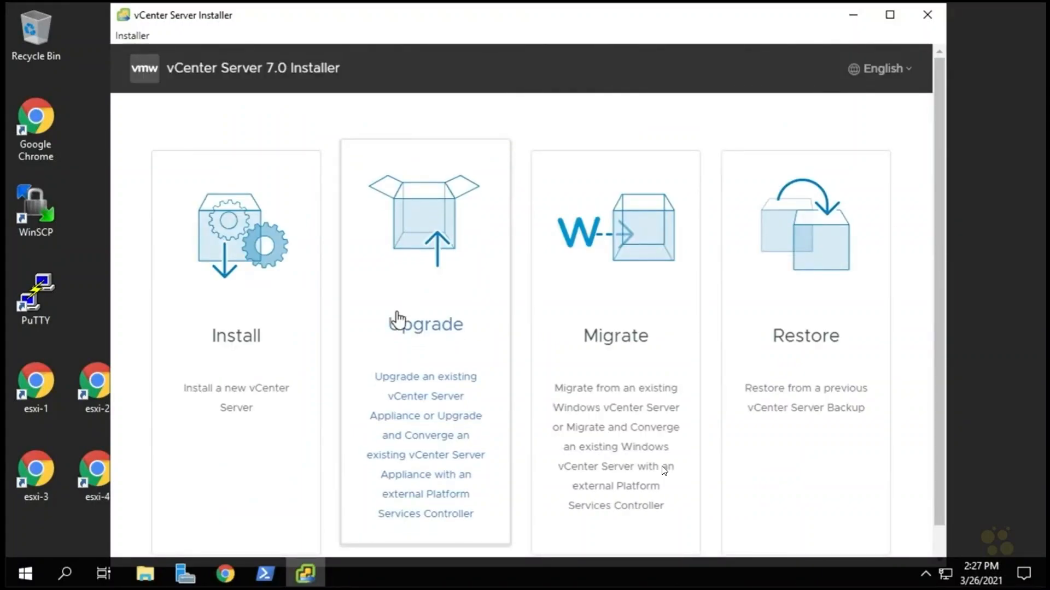
Maximize the installer and choose Install to reach Stage 1: Deploy vCenter Server.
click(889, 12)
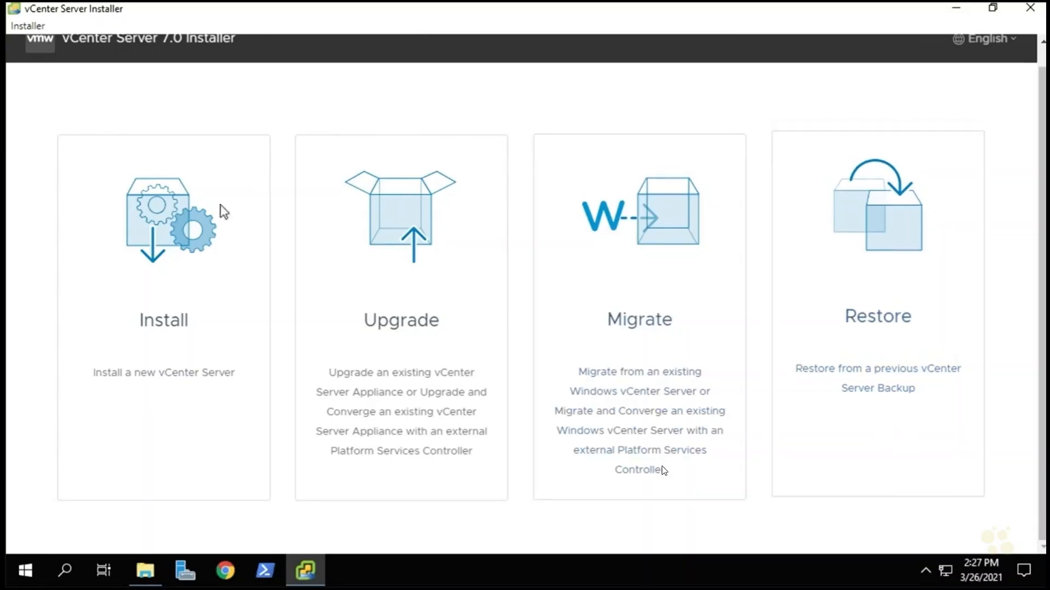
click(165, 302)
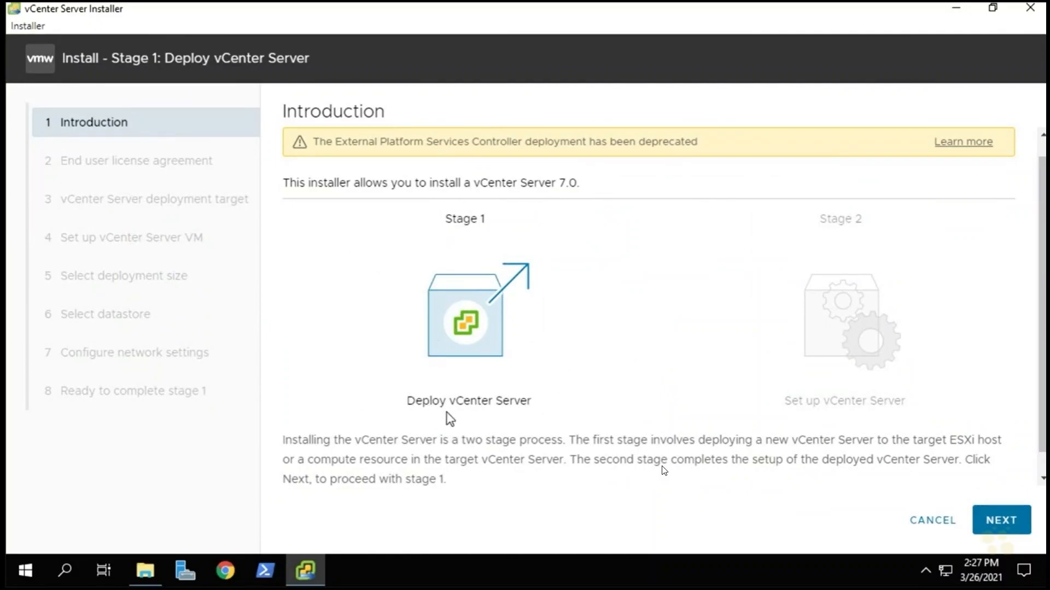
Accept the vCenter Server license agreement terms.
click(1003, 524)
click(288, 445)
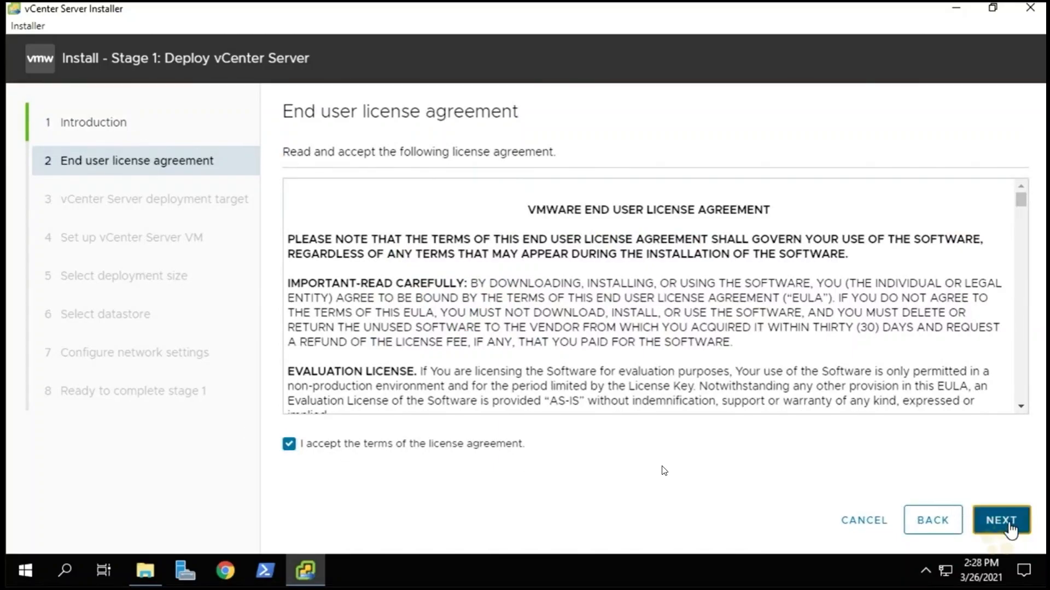
click(1019, 529)
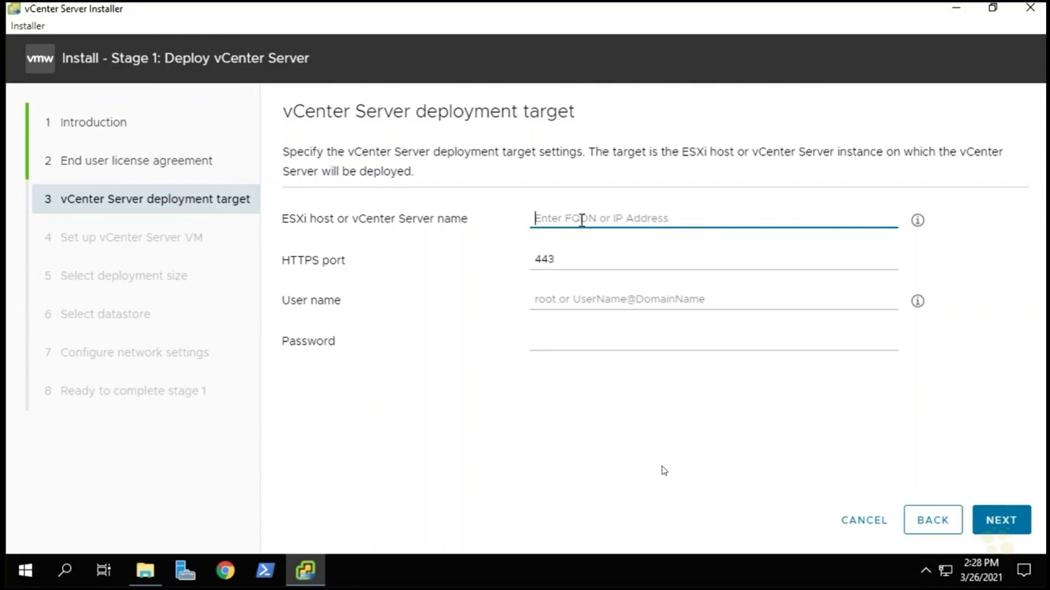
Set the deployment target to ESXi host 192.168.1.104 with user root and its password.
text(192)
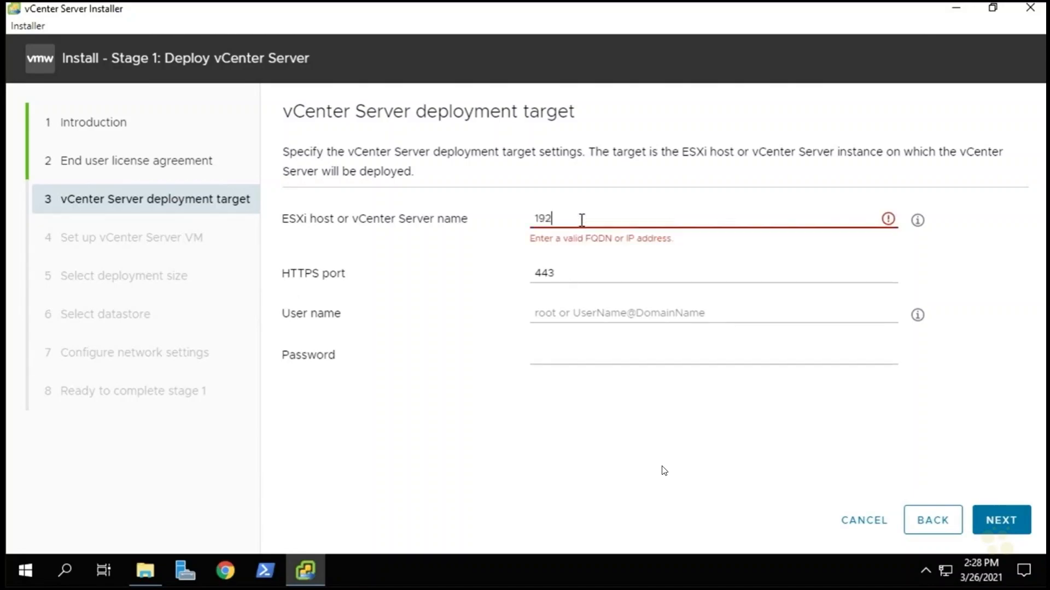
text(.168.1.104)
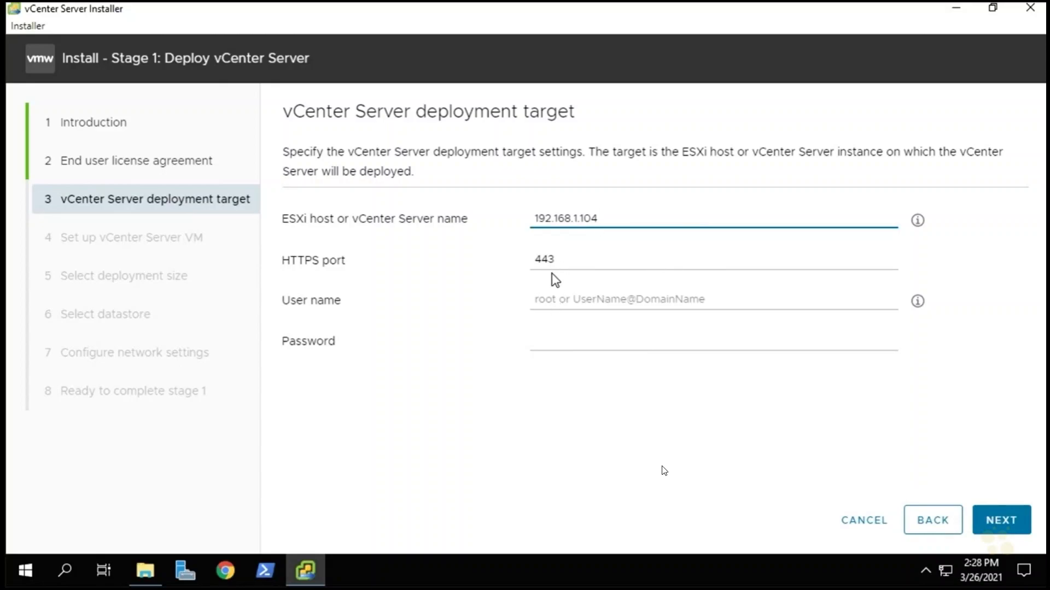
click(556, 299)
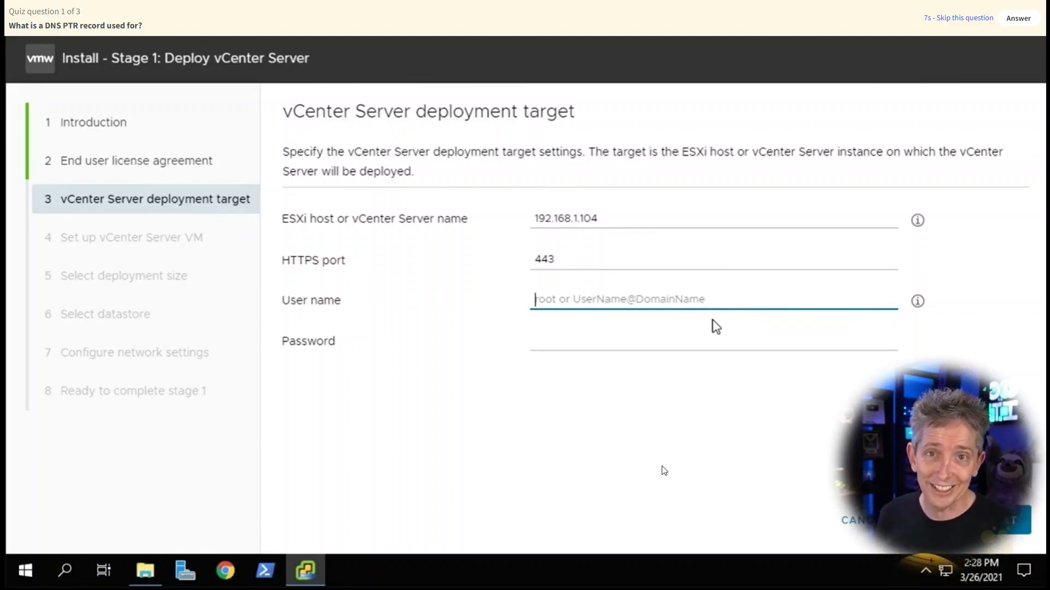
text(root)
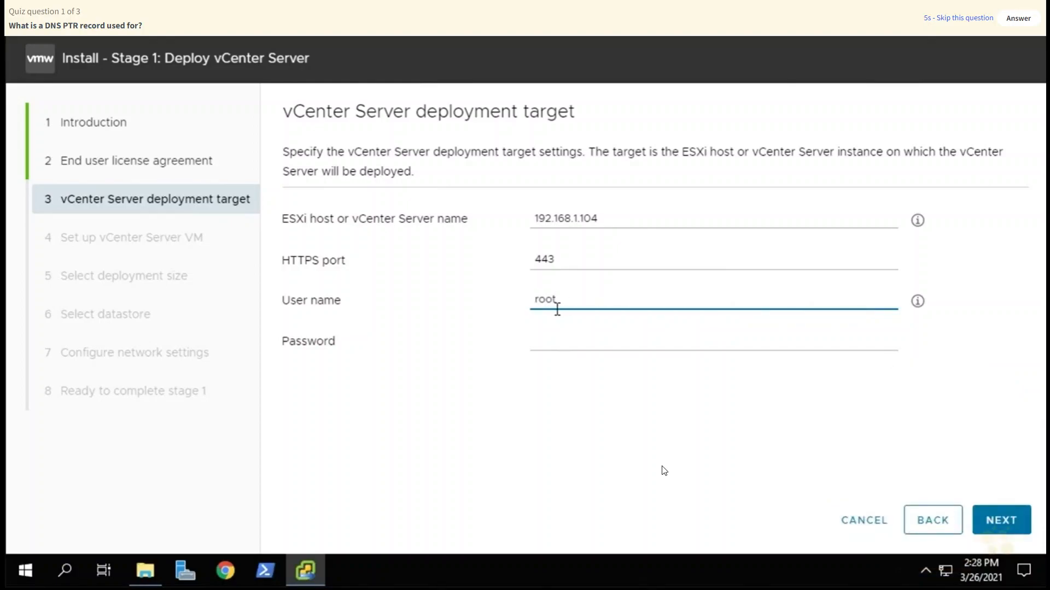
click(545, 342)
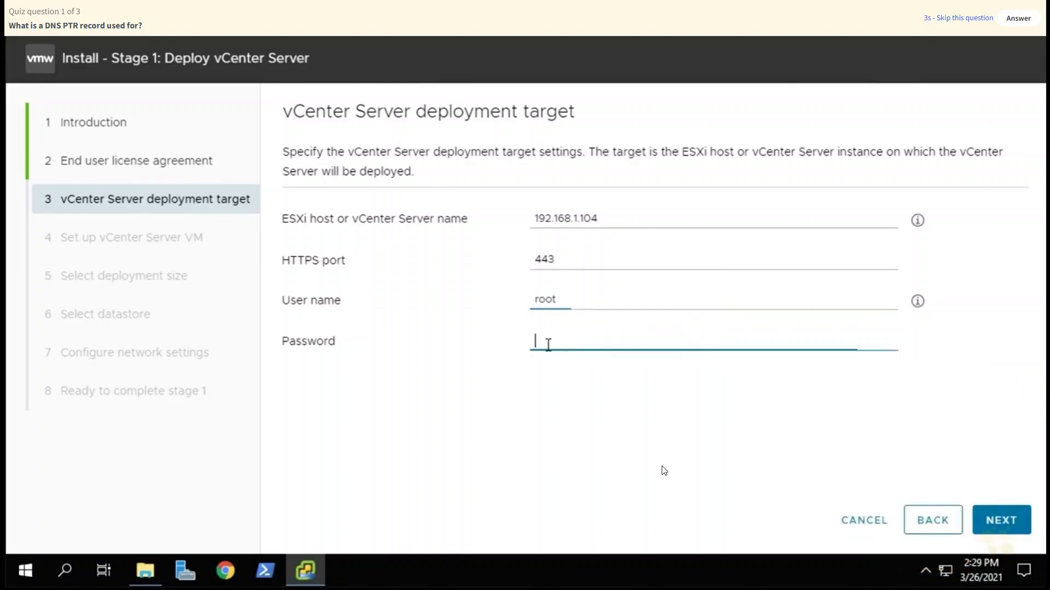
key(ctrl+v)
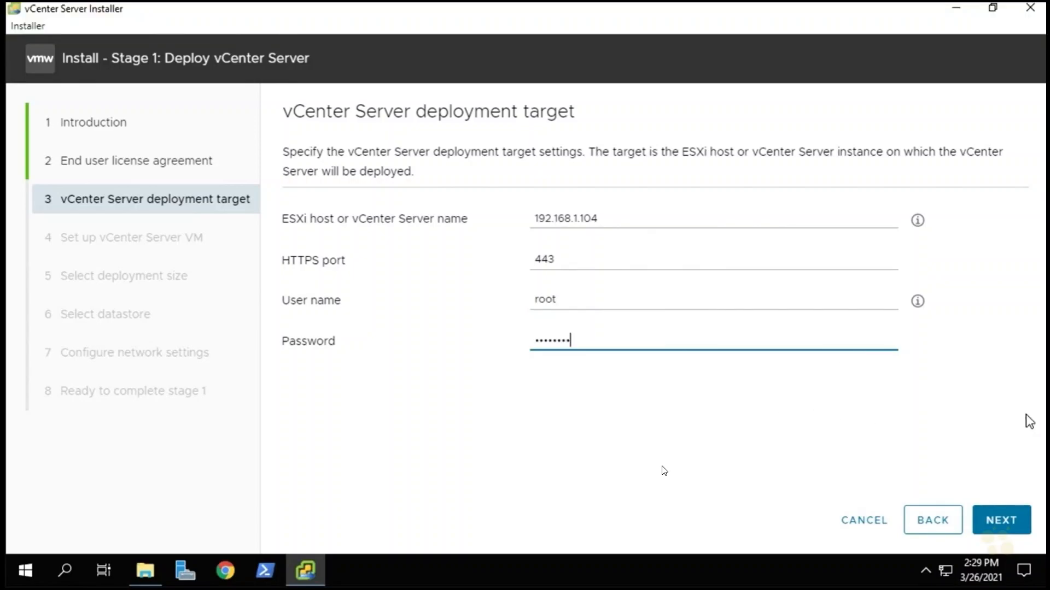
click(1002, 526)
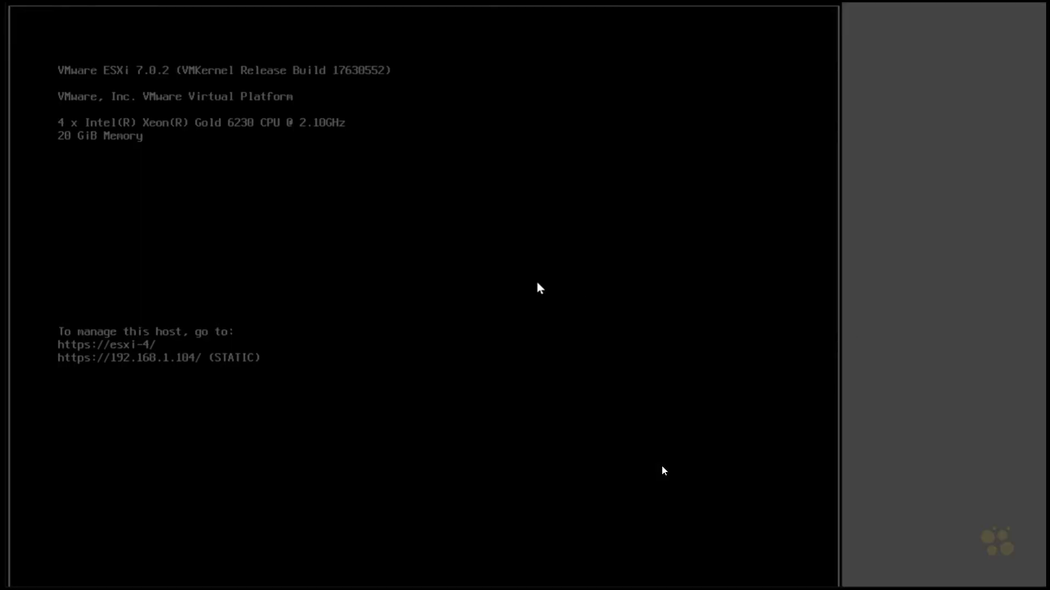
Log in to the ESXi Direct Console as root and view support information with the SSL thumbprint.
key(F2)
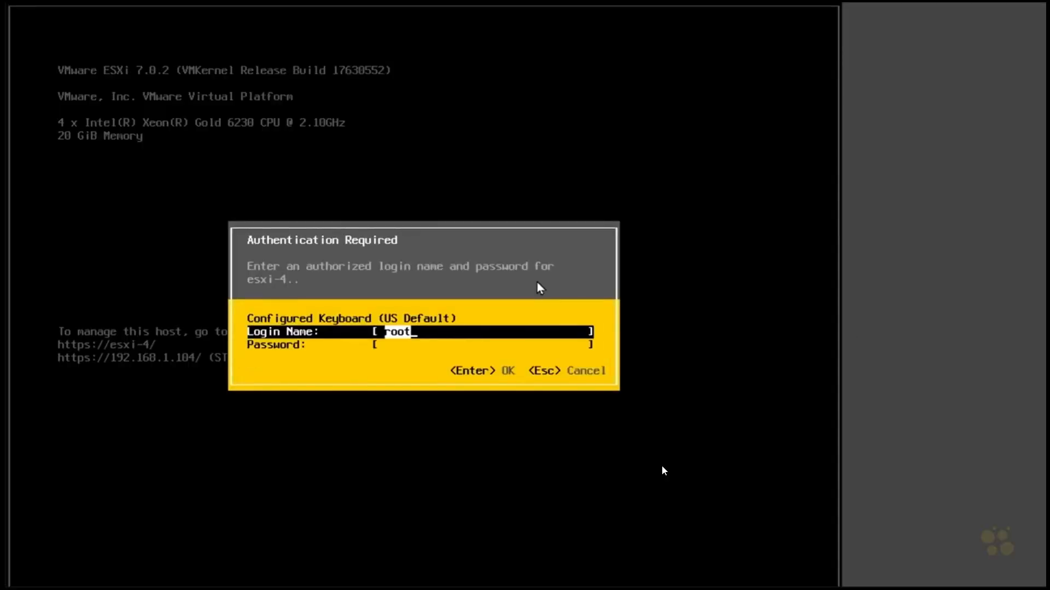
key(Tab)
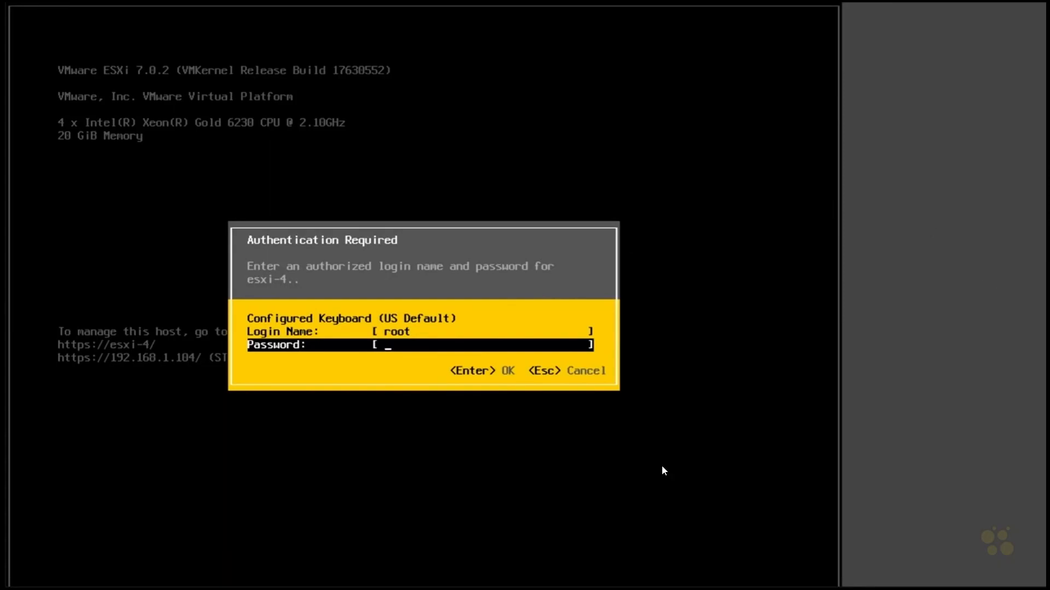
text(*********)
key(Return)
key(Down)
key(Down)
key(Down)
key(Down)
key(Down)
key(Down)
key(Down)
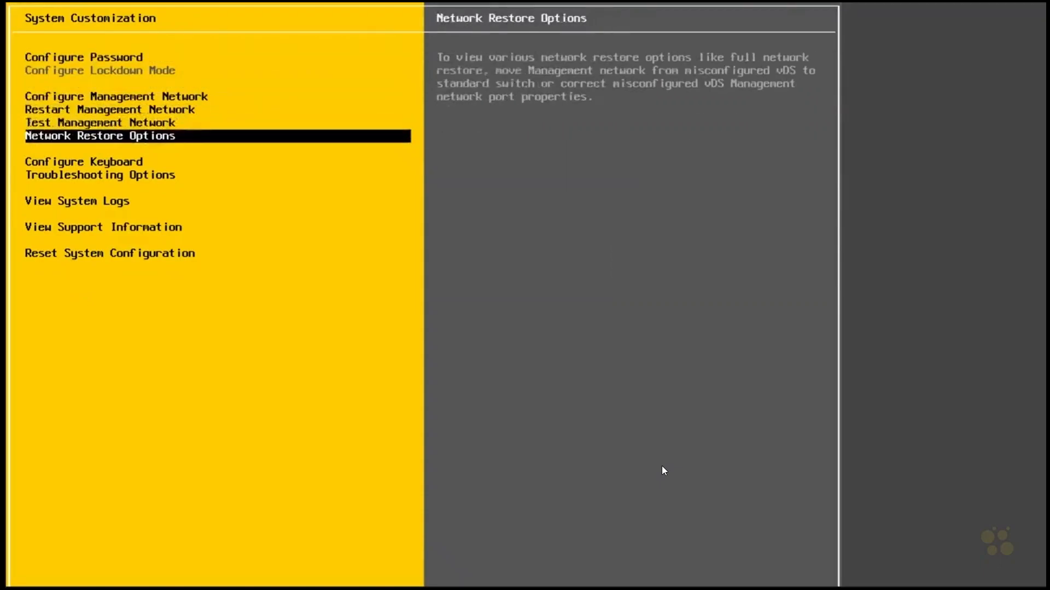
key(Down)
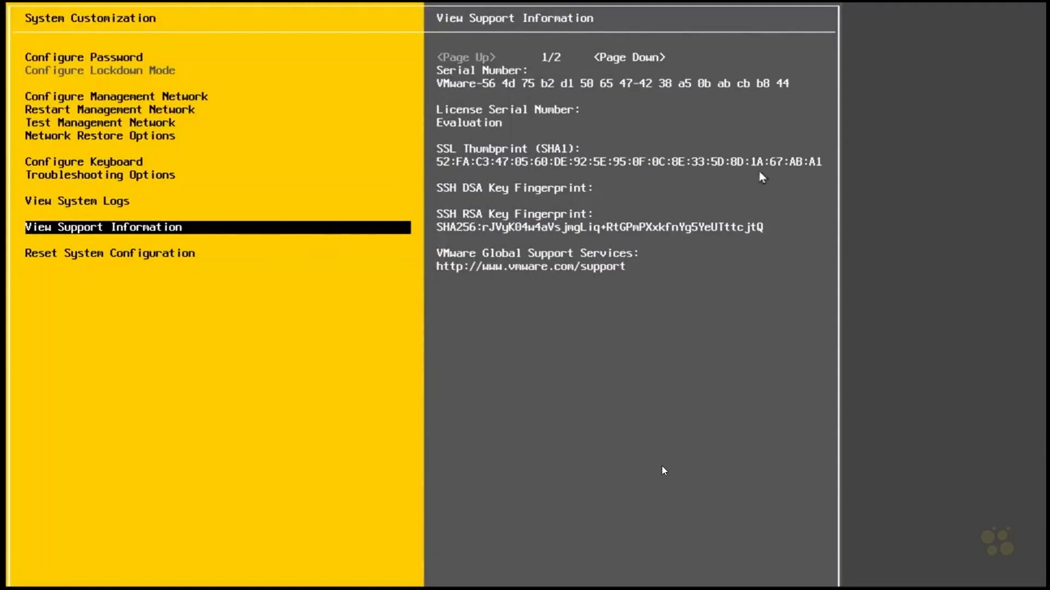
mouse_move(473, 135)
mouse_down()
mouse_move(429, 143)
mouse_move(454, 181)
mouse_move(874, 165)
mouse_move(580, 124)
mouse_move(439, 172)
mouse_move(449, 172)
mouse_up()
drag(811, 173, 820, 173)
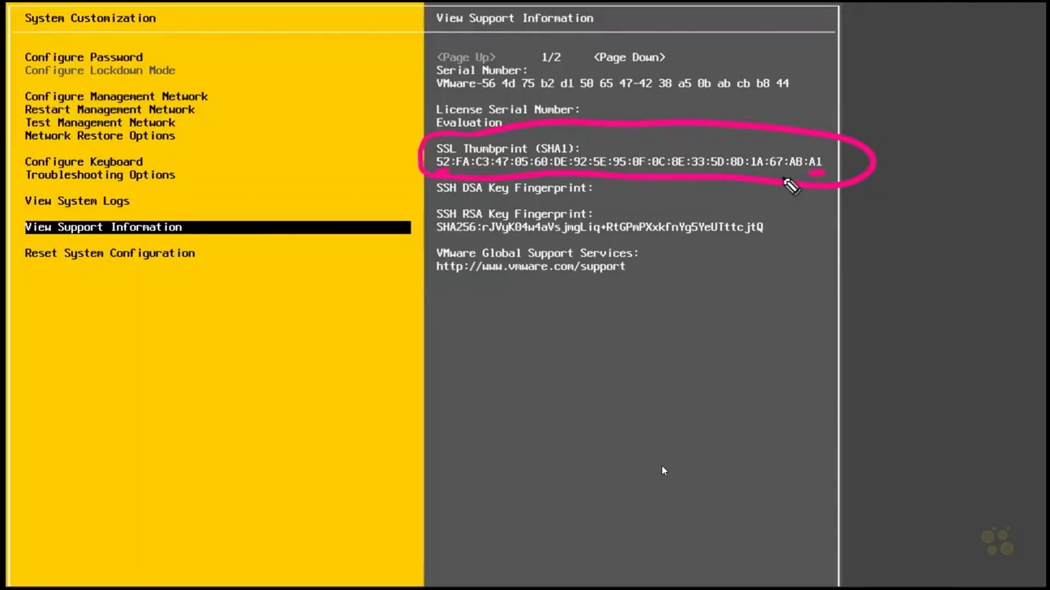
key(Escape)
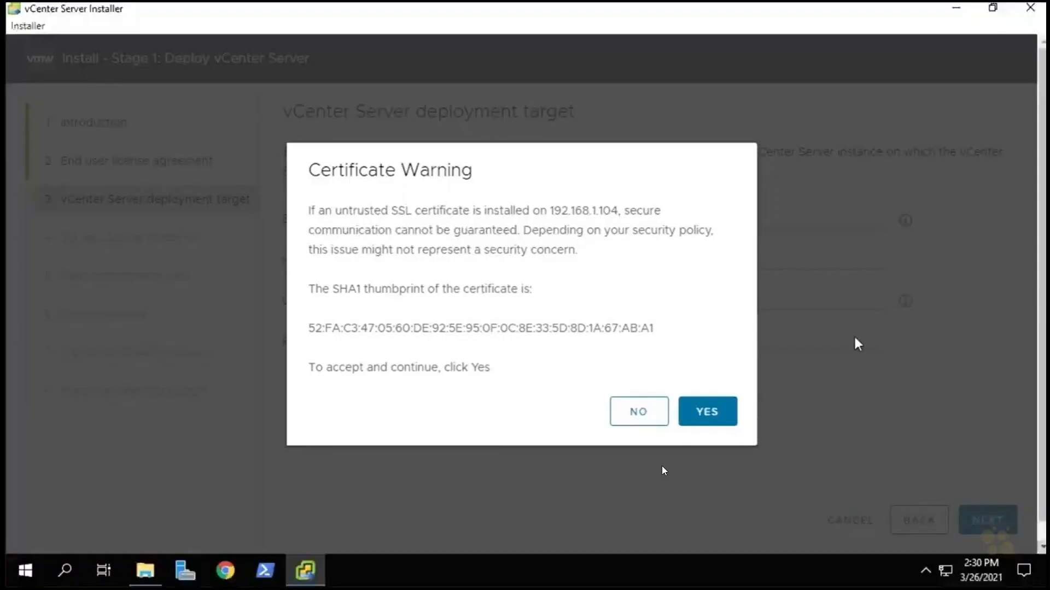
Compare the SHA1 thumbprint with the host's and accept the certificate.
double_click(315, 328)
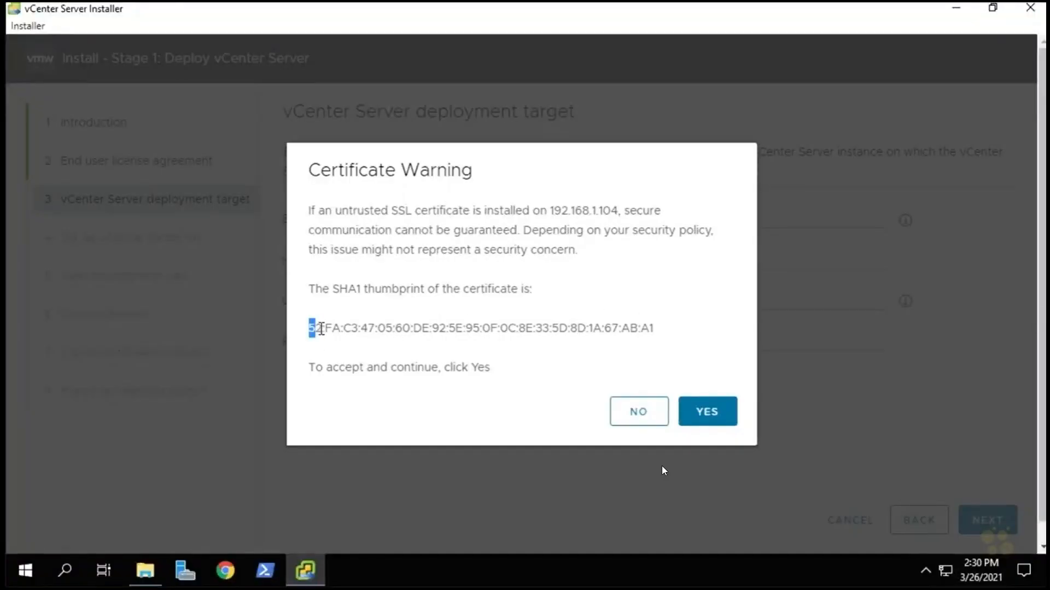
double_click(646, 328)
click(738, 359)
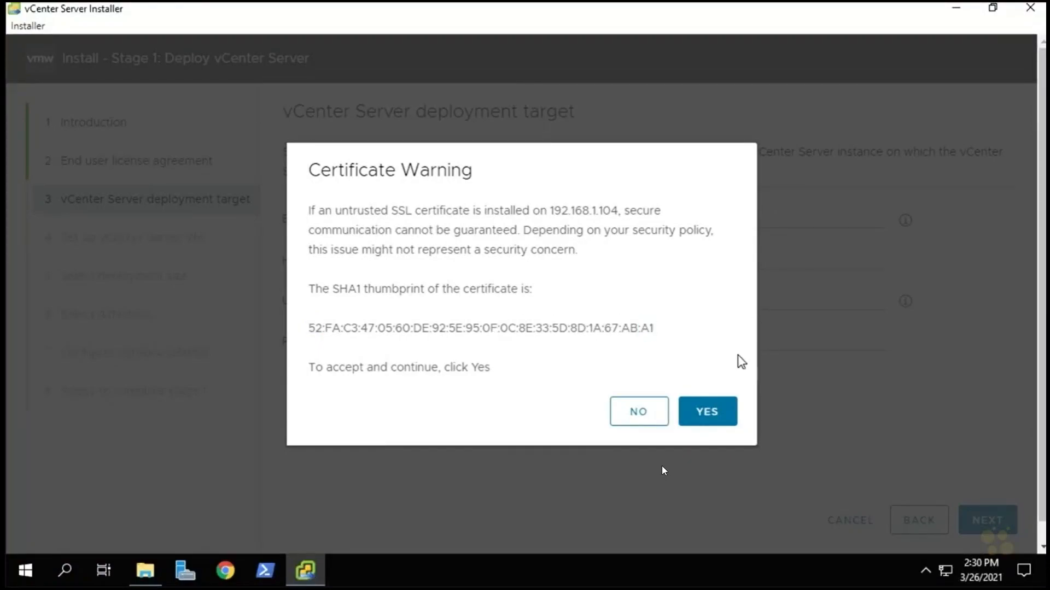
click(713, 410)
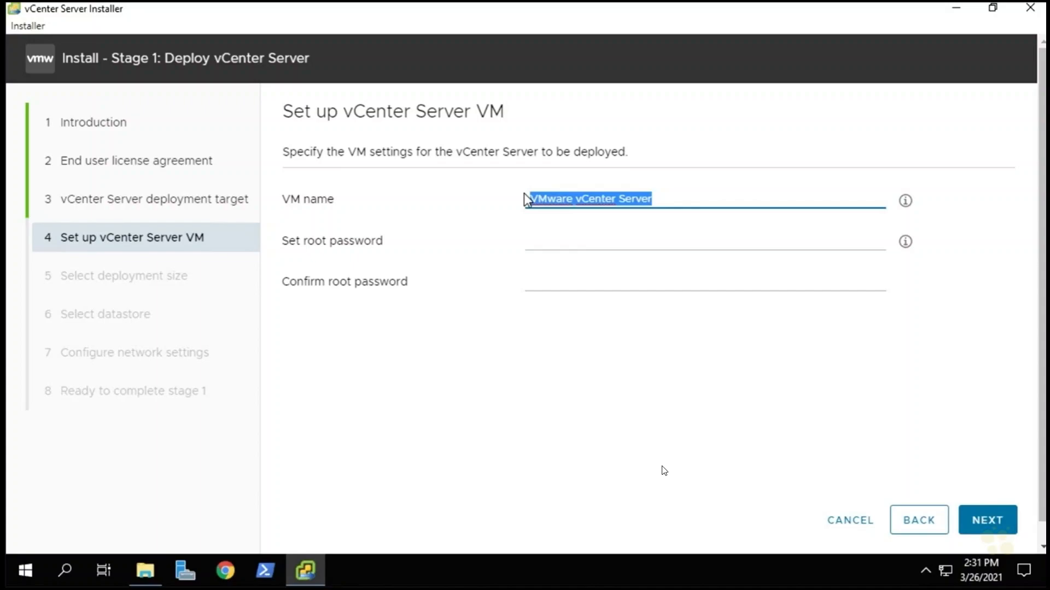
Name the appliance VM vCSA and enter and confirm its root password.
text(vc)
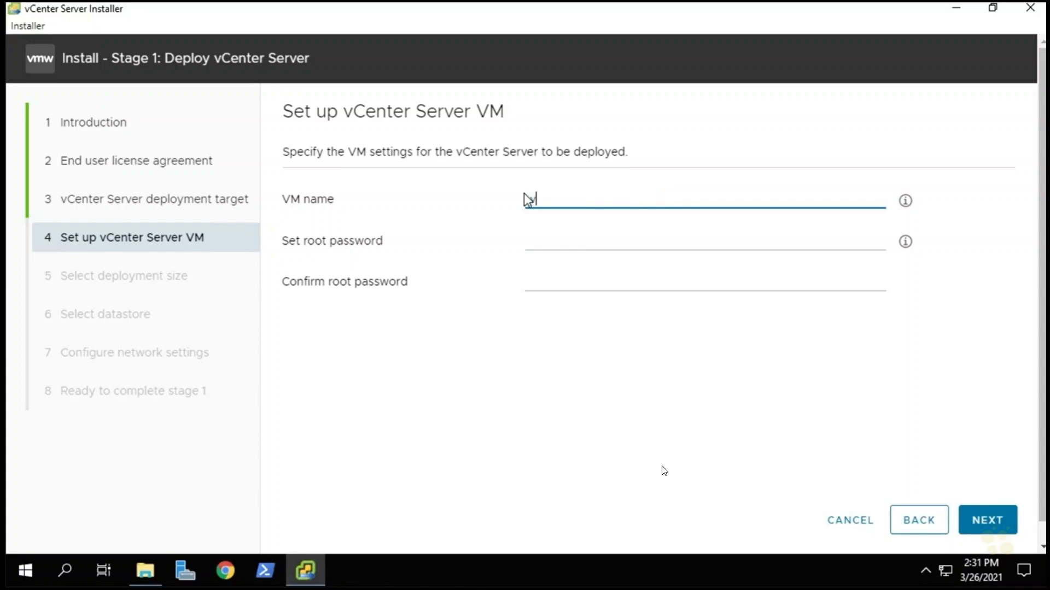
click(552, 244)
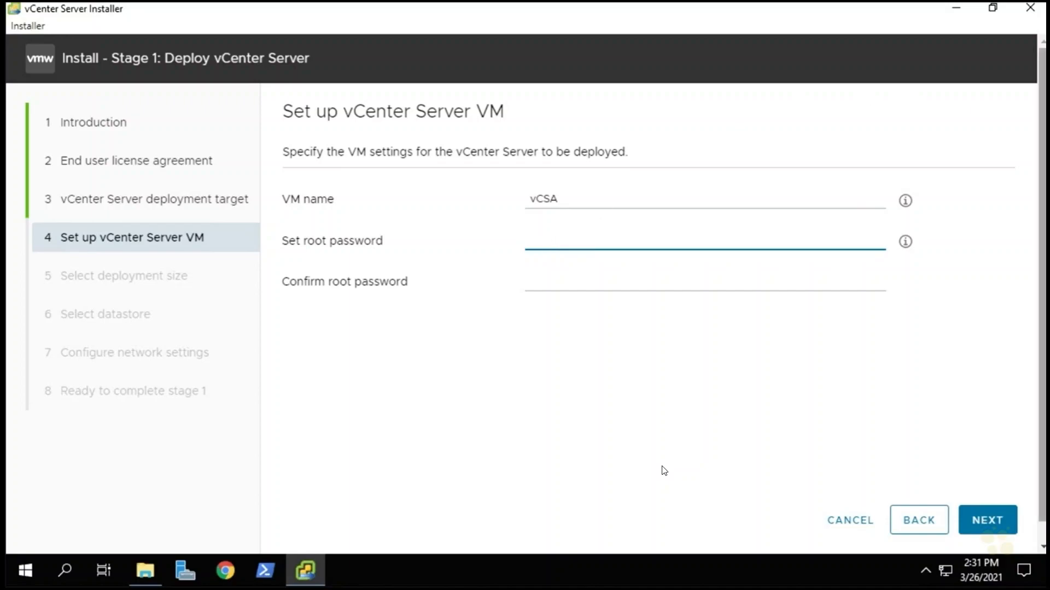
key(ctrl+v)
click(566, 287)
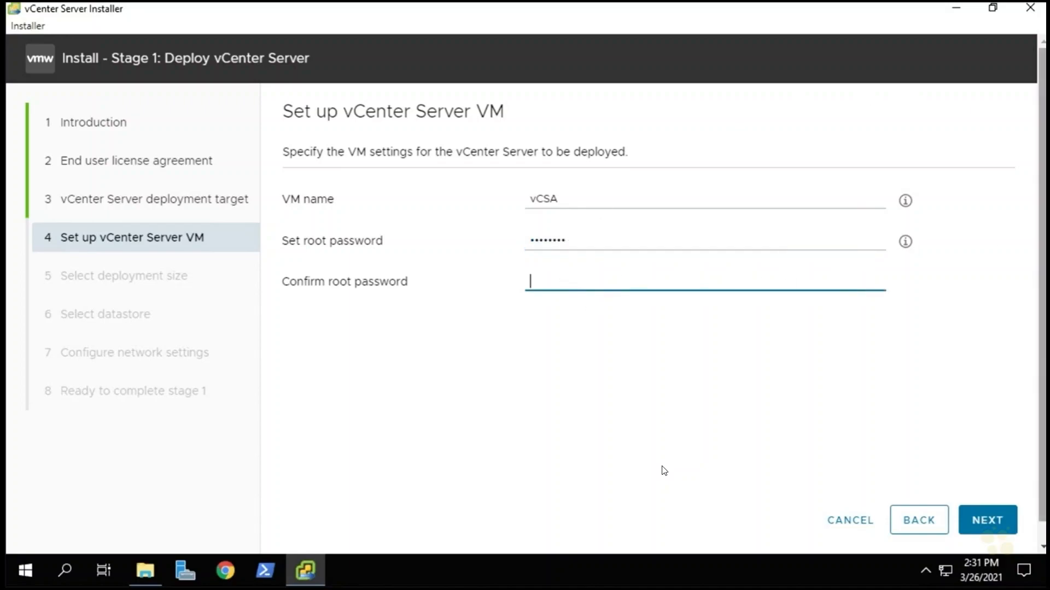
key(ctrl+v)
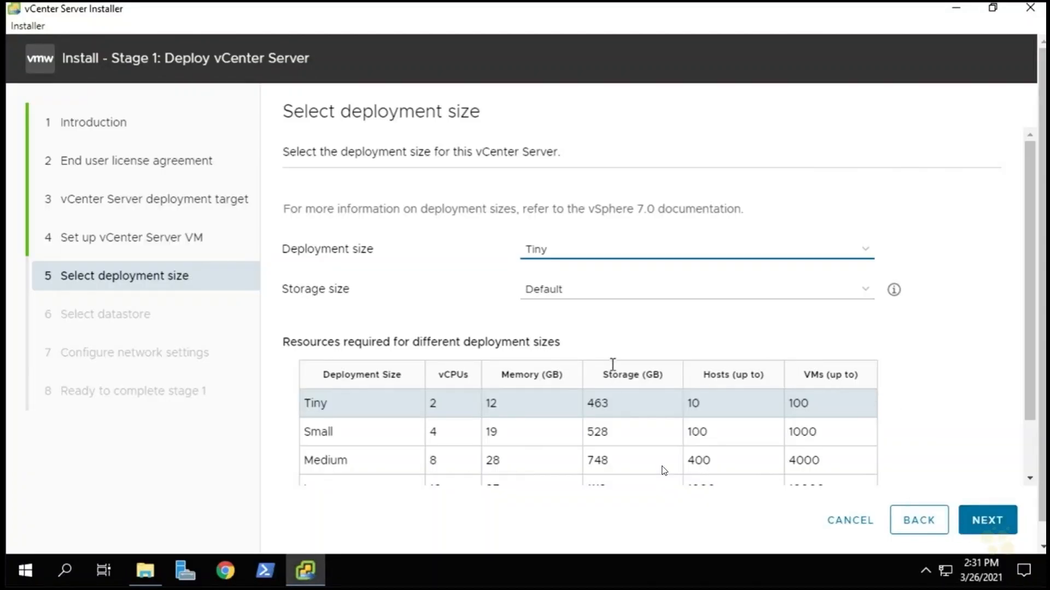
Leave the deployment size at Tiny and advance to Select datastore showing datastore1.
scroll(617, 379, down, 2)
scroll(617, 381, down, 1)
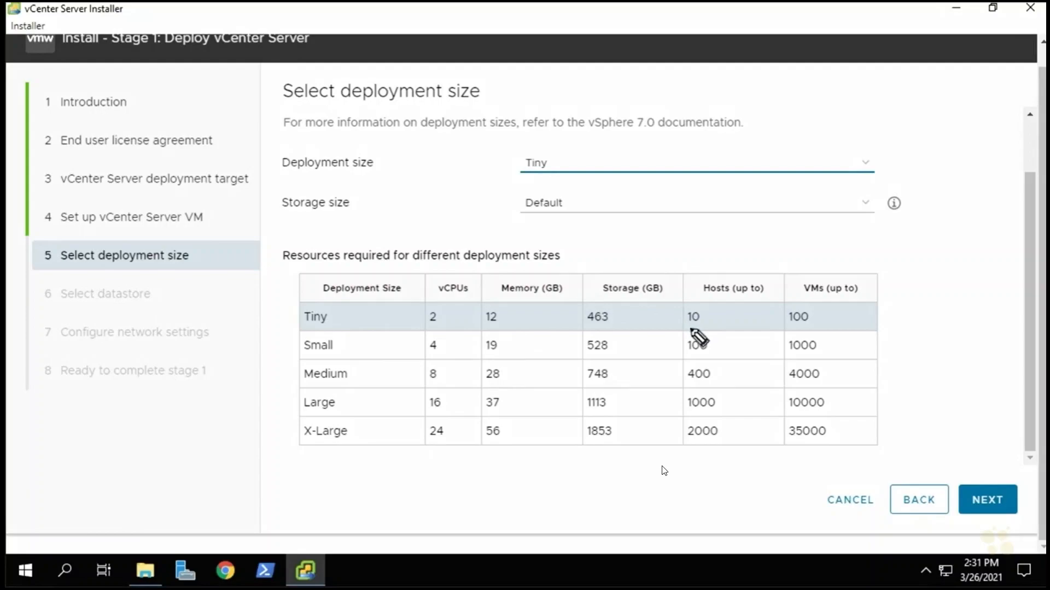
drag(691, 334, 687, 333)
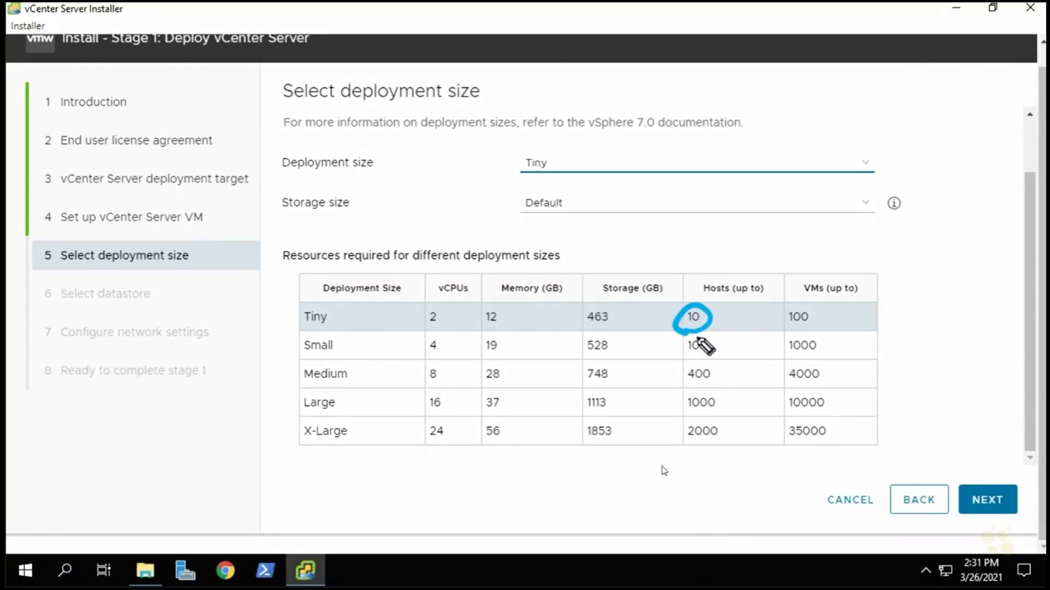
drag(808, 331, 790, 332)
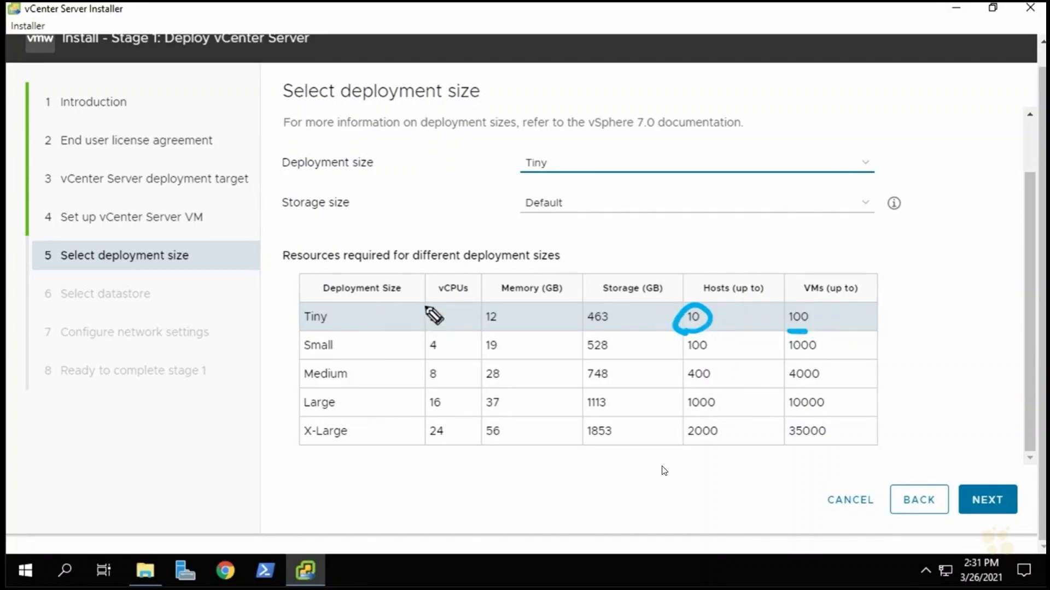
mouse_move(427, 327)
mouse_down()
mouse_move(488, 302)
mouse_move(483, 329)
mouse_up()
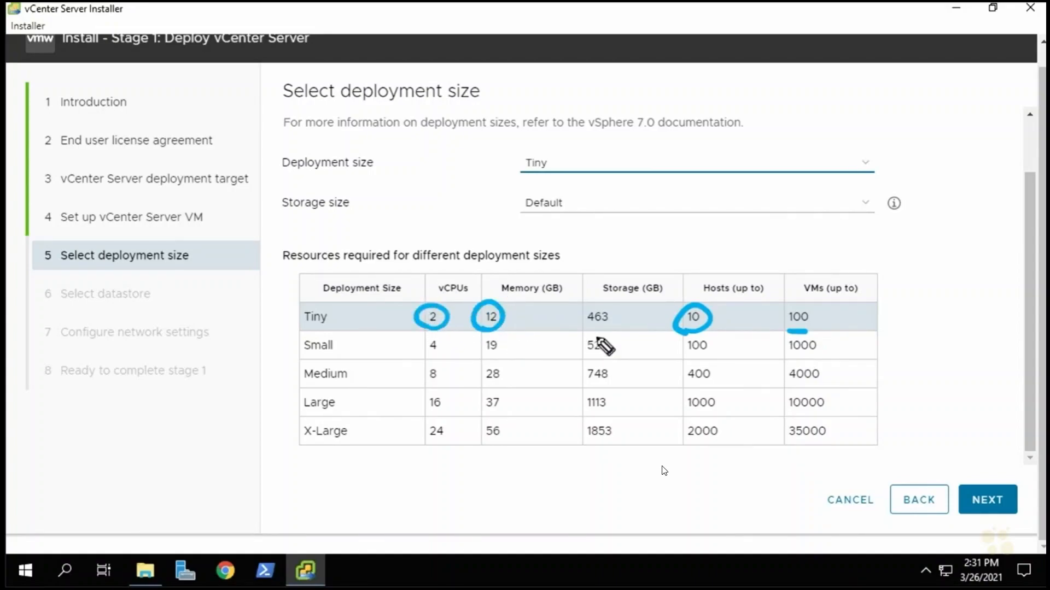
mouse_move(600, 332)
mouse_down()
mouse_move(616, 314)
mouse_move(591, 338)
mouse_up()
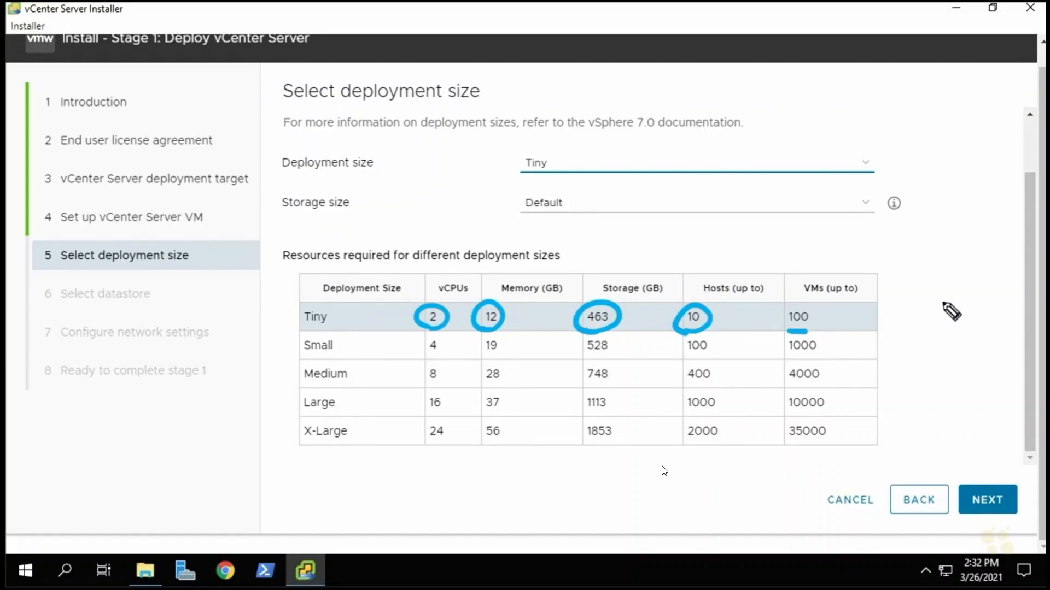
key(e)
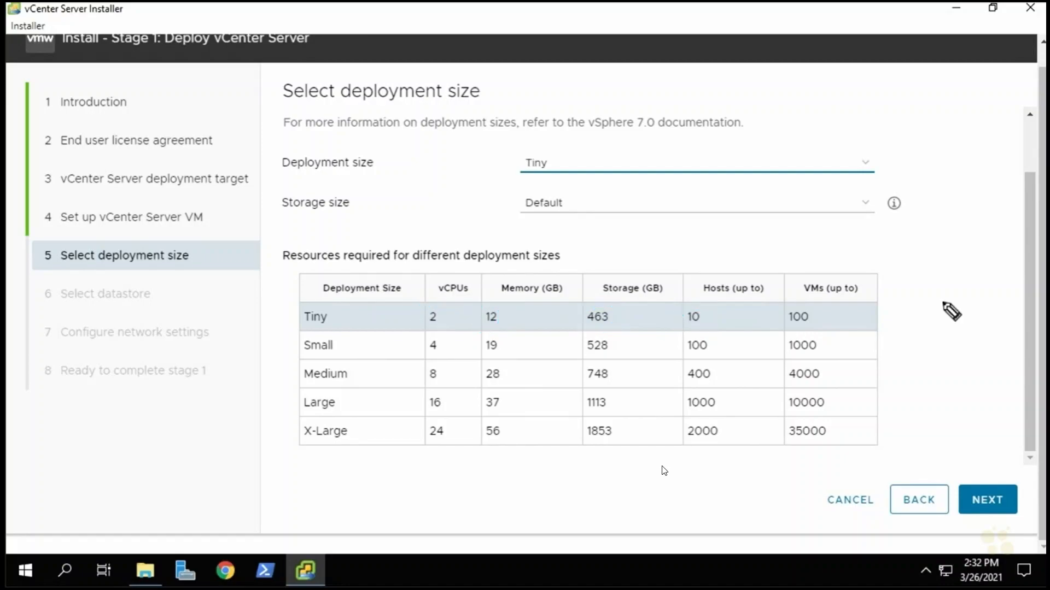
click(564, 164)
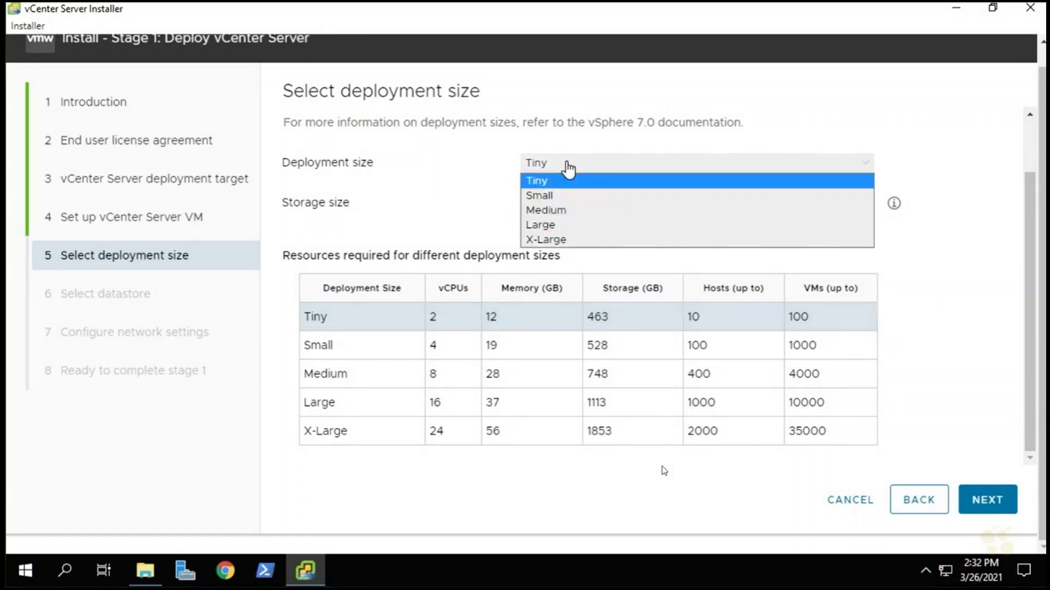
click(557, 185)
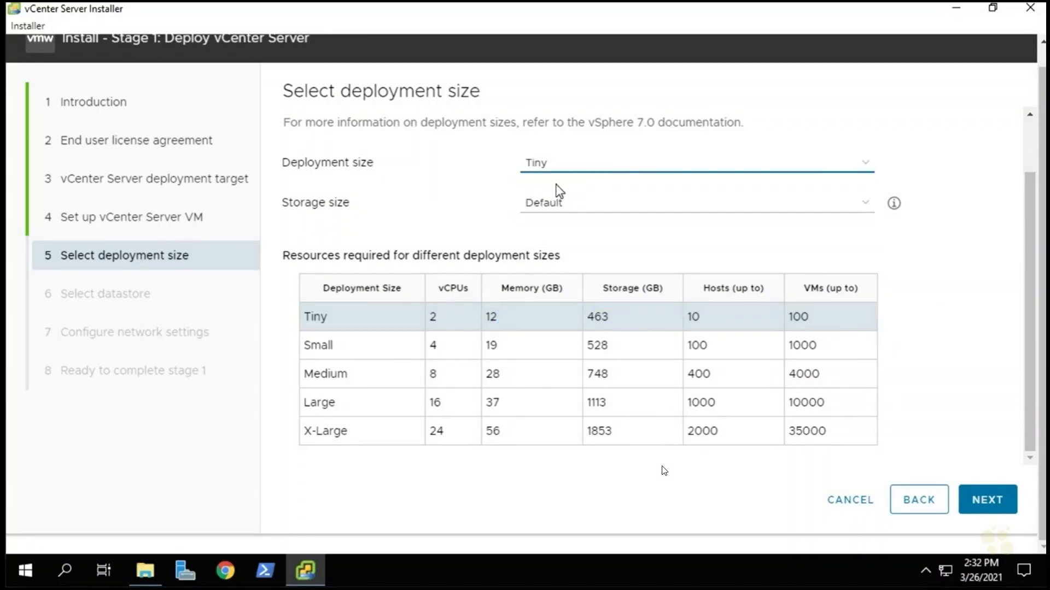
click(989, 506)
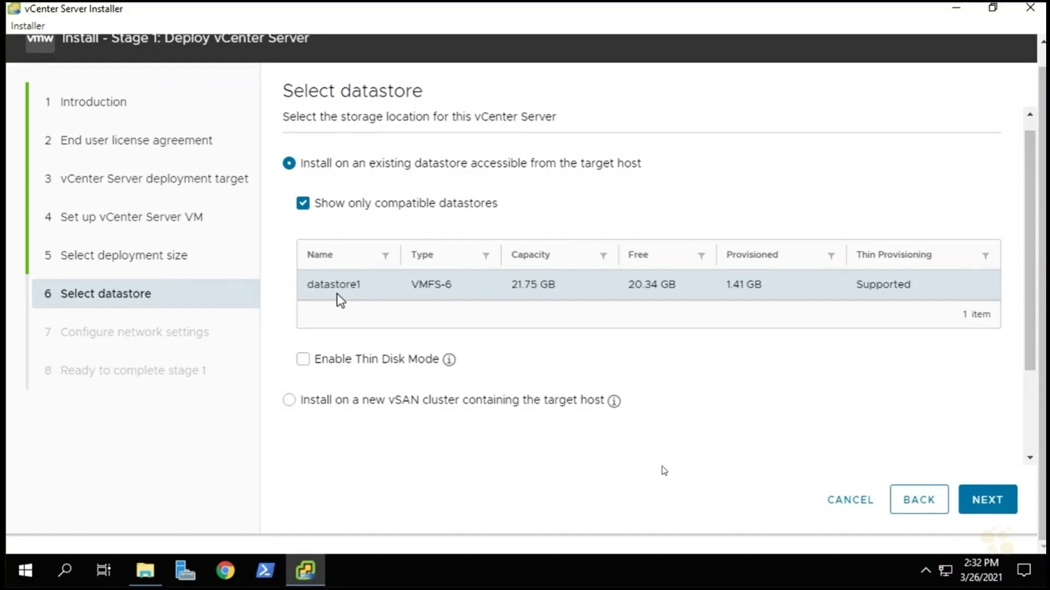
Enable thin disk mode on datastore1 and continue, triggering the insufficient-space error (25GB minimum).
click(302, 362)
click(996, 510)
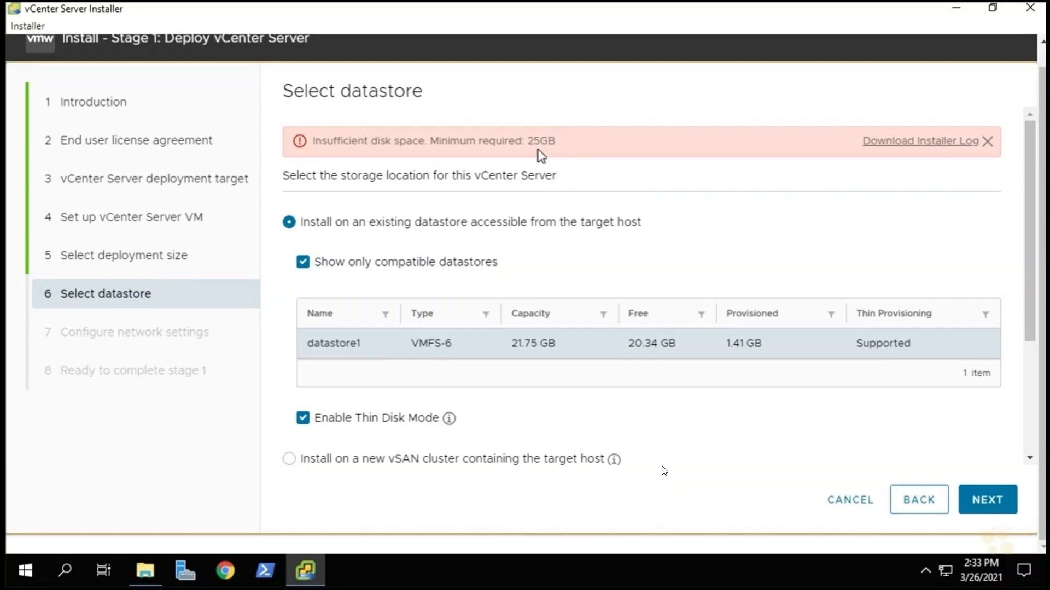
Minimize the installer, close the installer files folder, and open the esxi-4 host client.
click(957, 9)
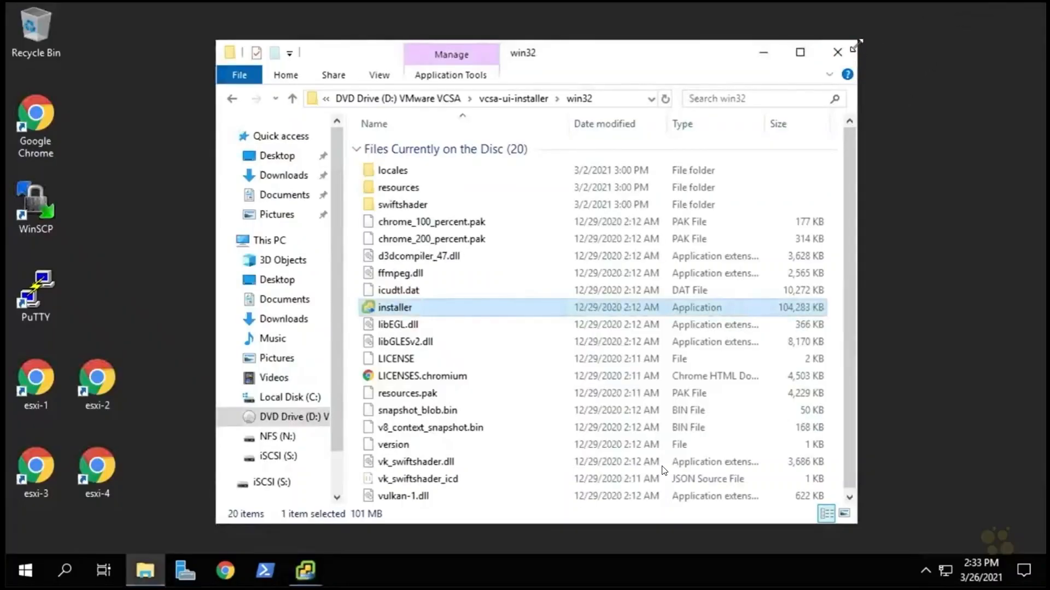
click(837, 53)
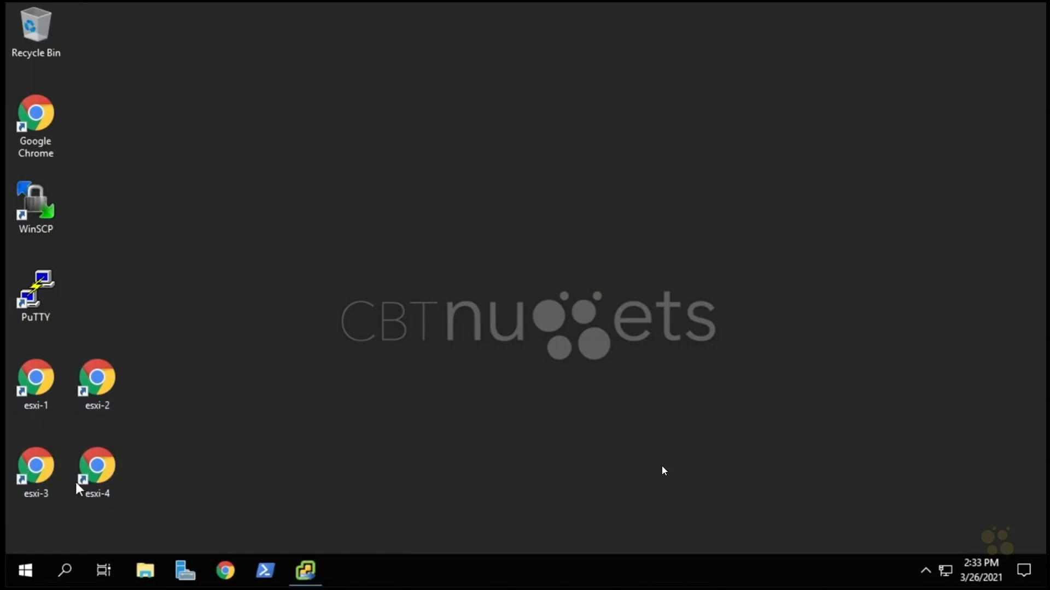
double_click(104, 468)
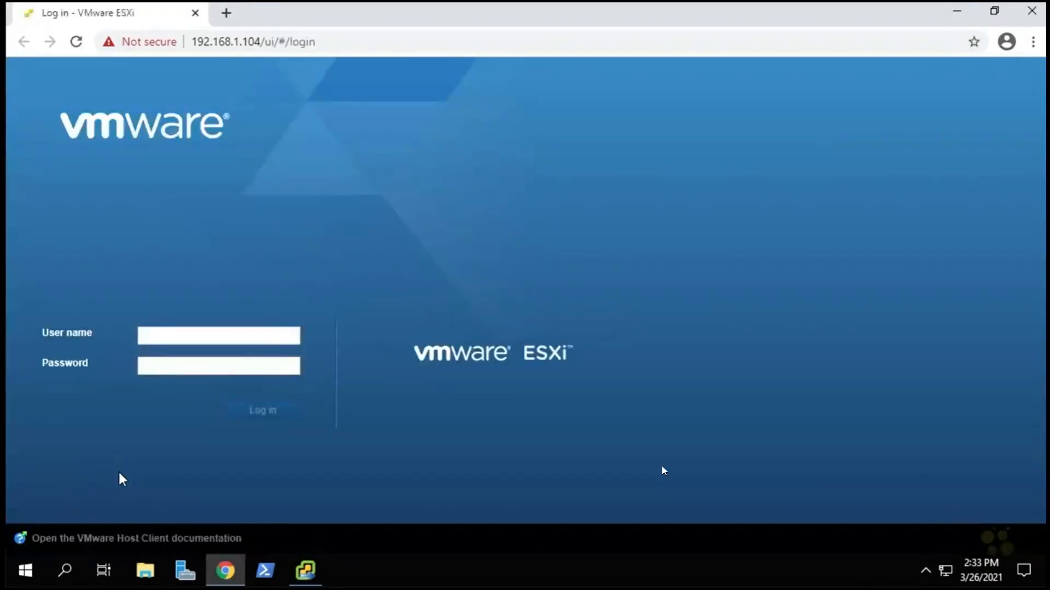
Log in to esxi-4 as root and view Storage, where datastore1 has 20.34 GB free.
click(179, 335)
click(164, 365)
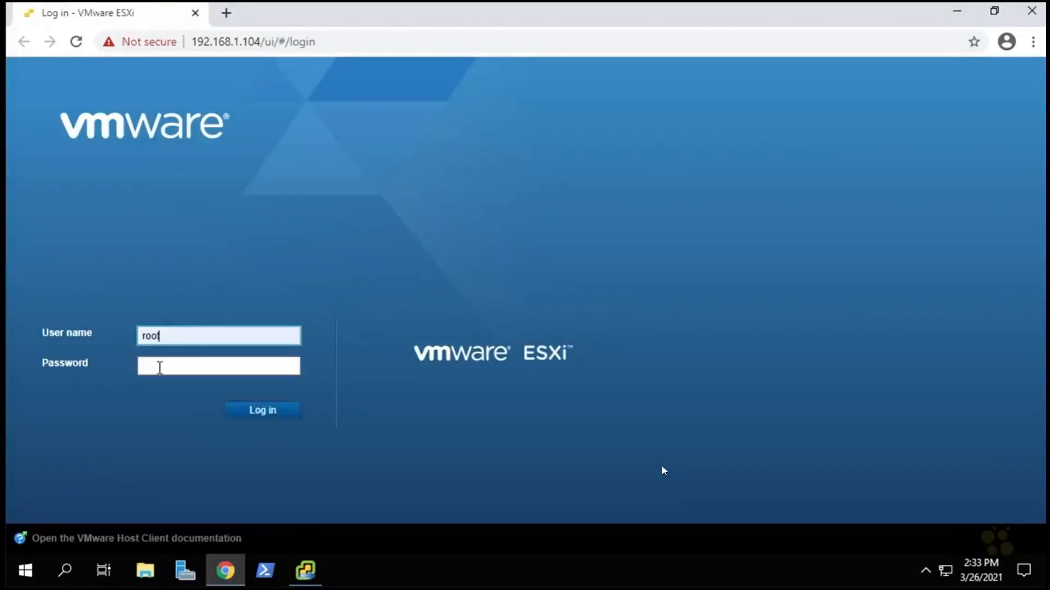
key(ctrl+v)
click(266, 412)
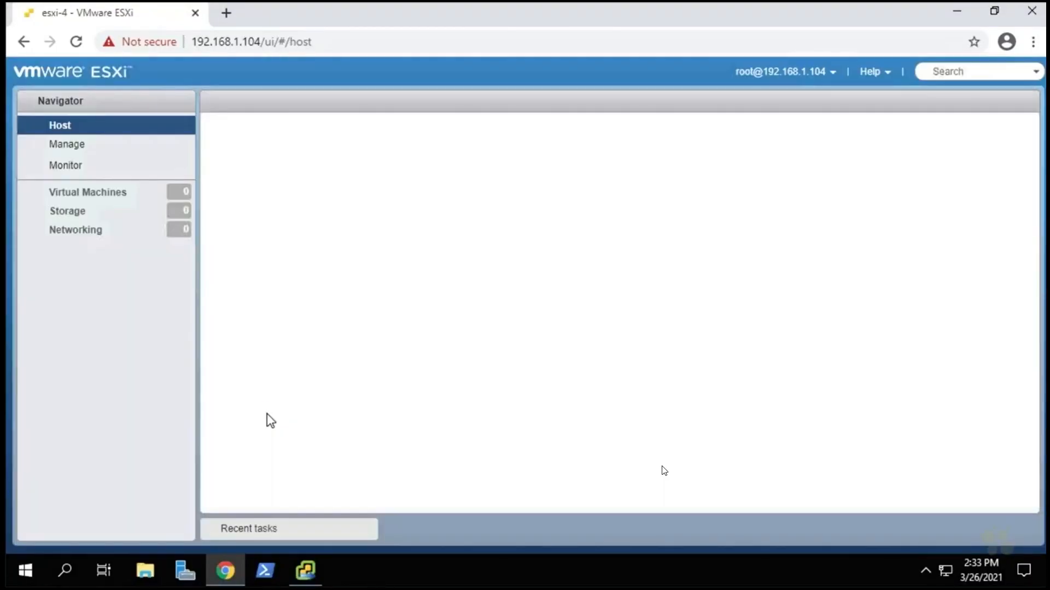
click(64, 214)
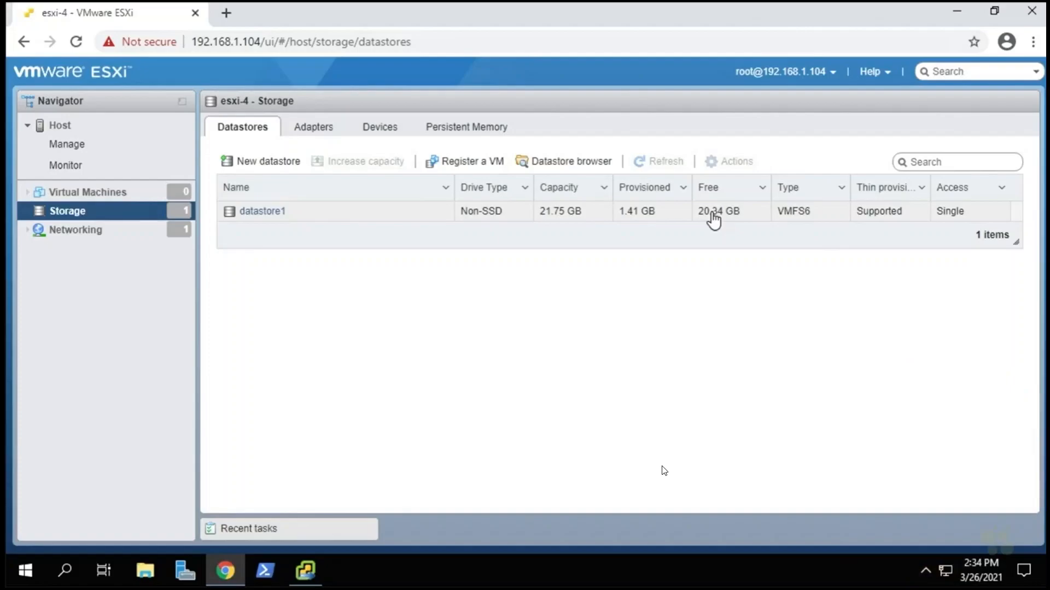
right_click(83, 219)
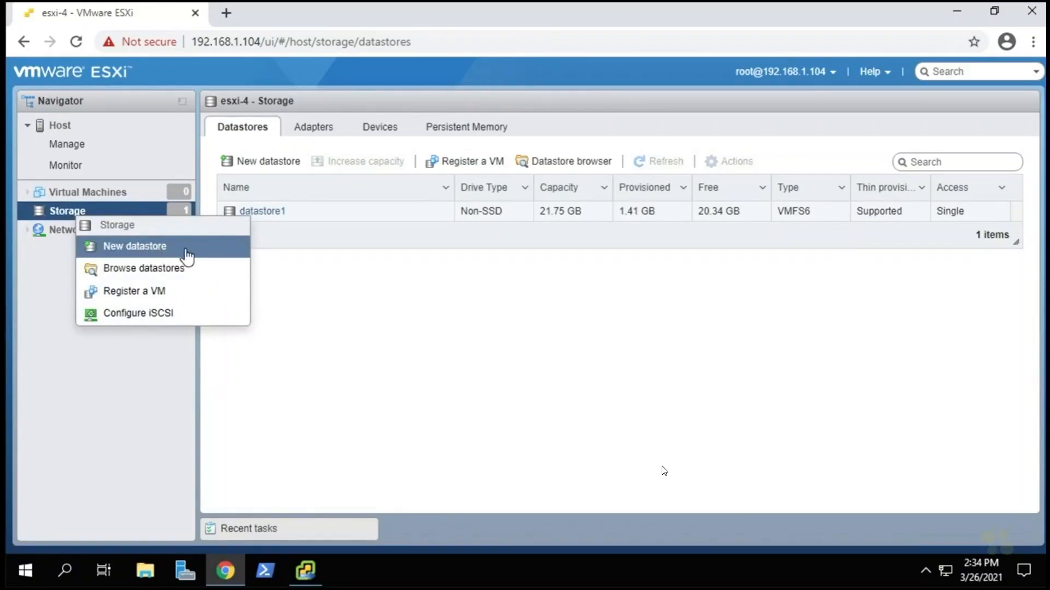
Create VMFS datastore DS_for_vCSA on the 120 GB local disk, confirming the disk erase.
click(150, 256)
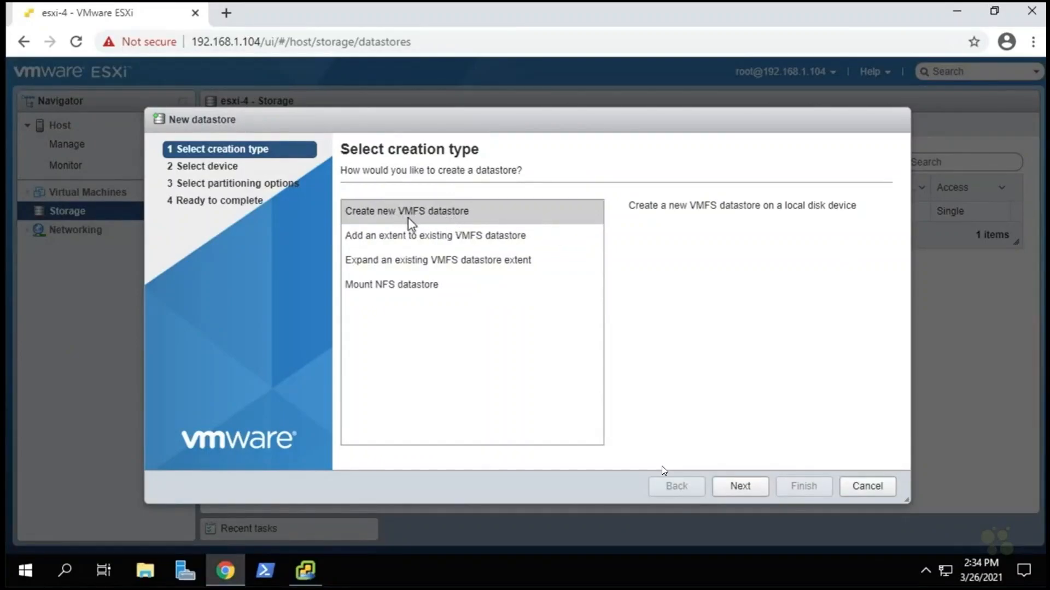
click(744, 486)
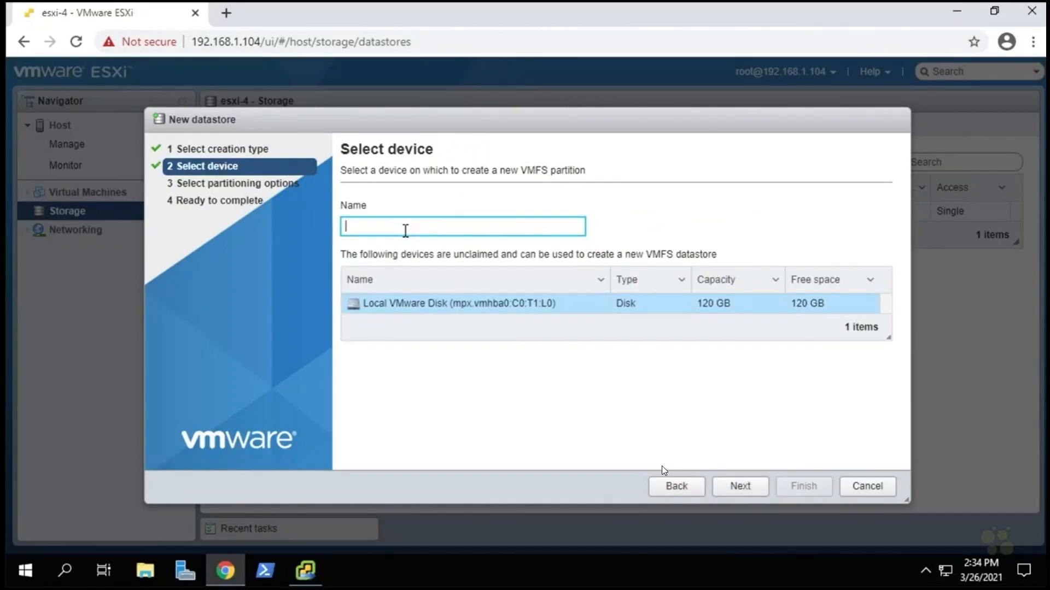
text(DS_for_vCSA)
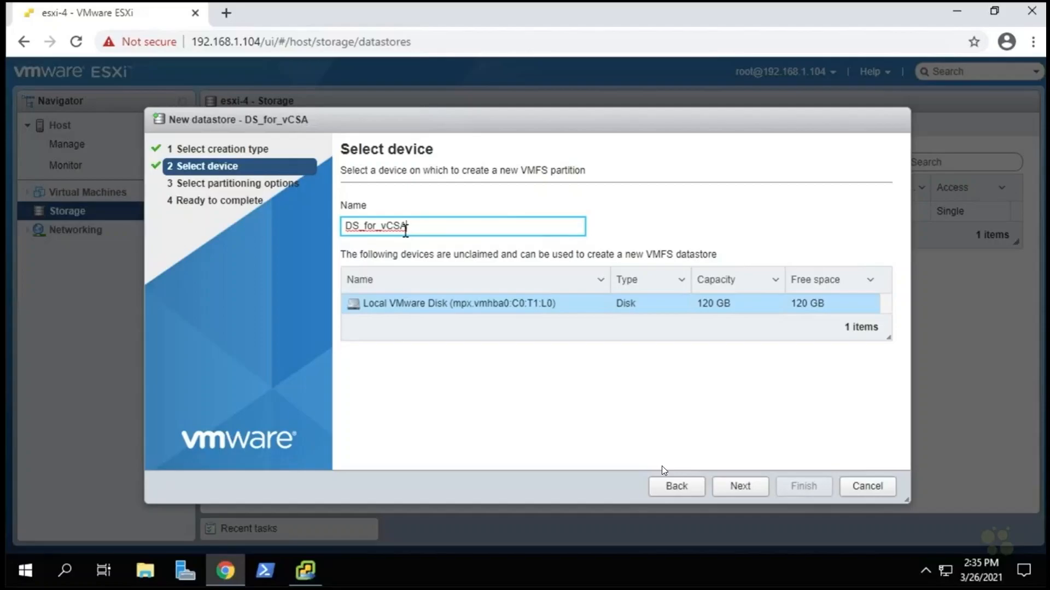
click(741, 489)
click(740, 488)
click(807, 488)
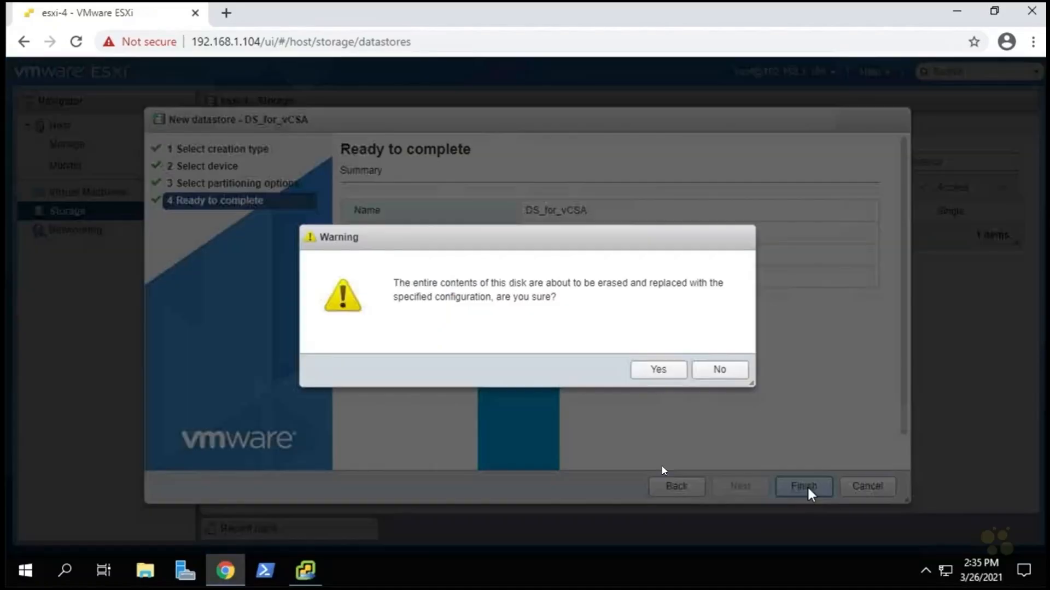
click(662, 371)
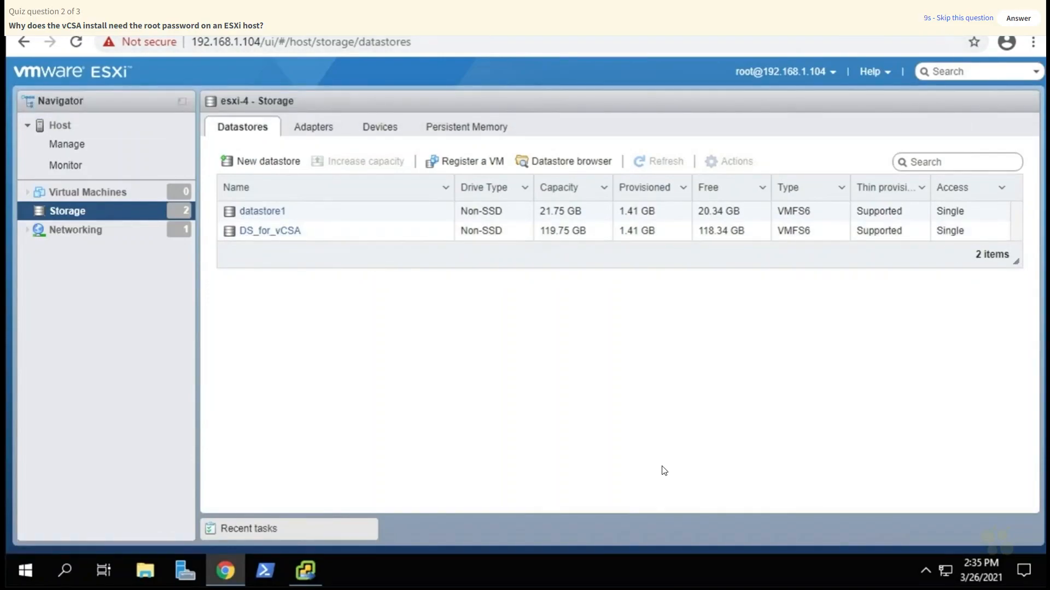
Refresh the installer's datastore list, pick DS_for_vCSA with thin disk mode, and continue.
click(956, 9)
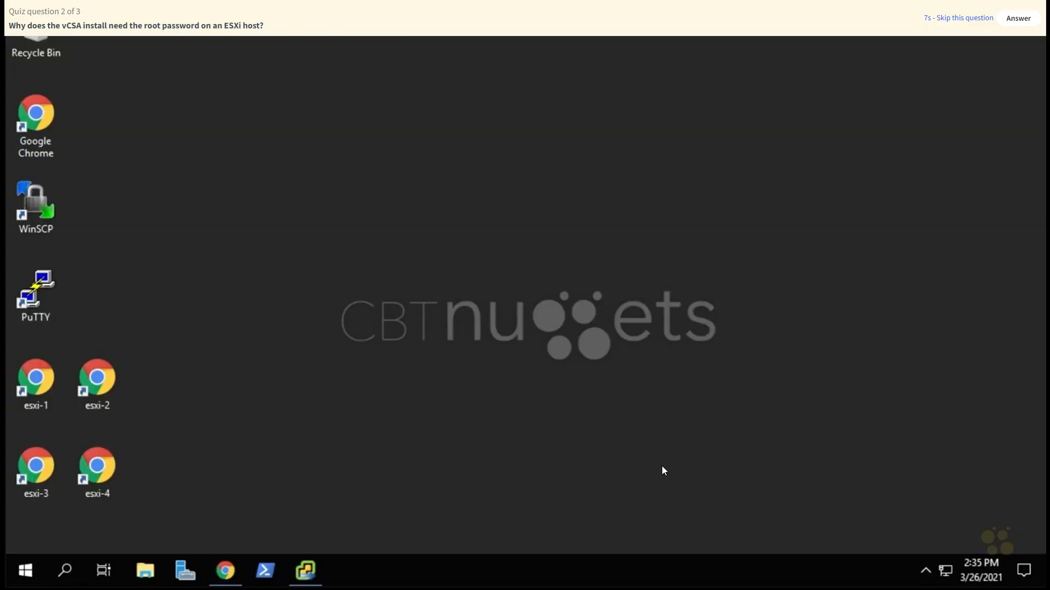
click(308, 571)
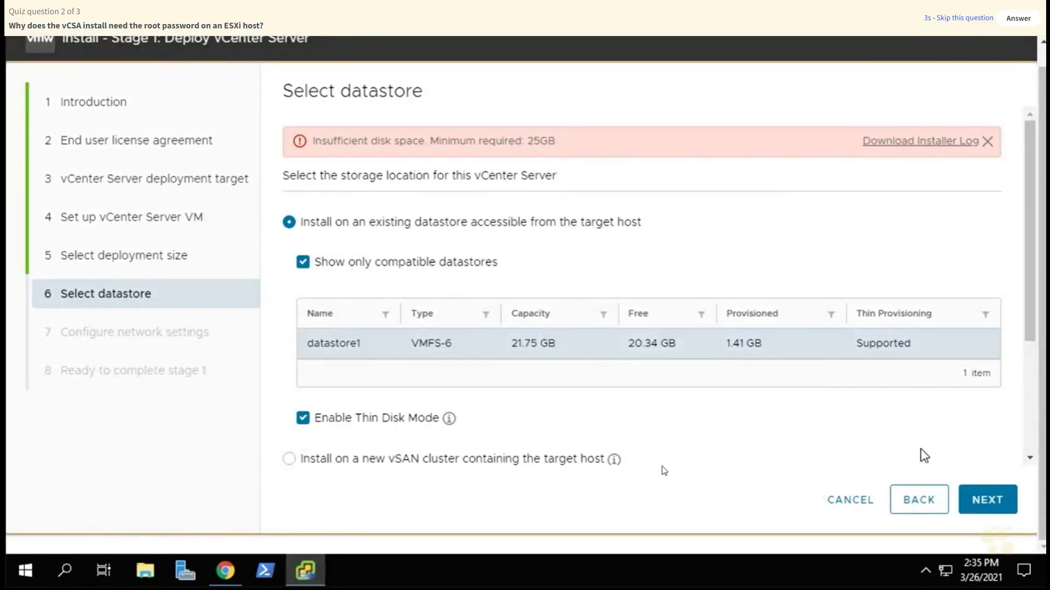
click(929, 506)
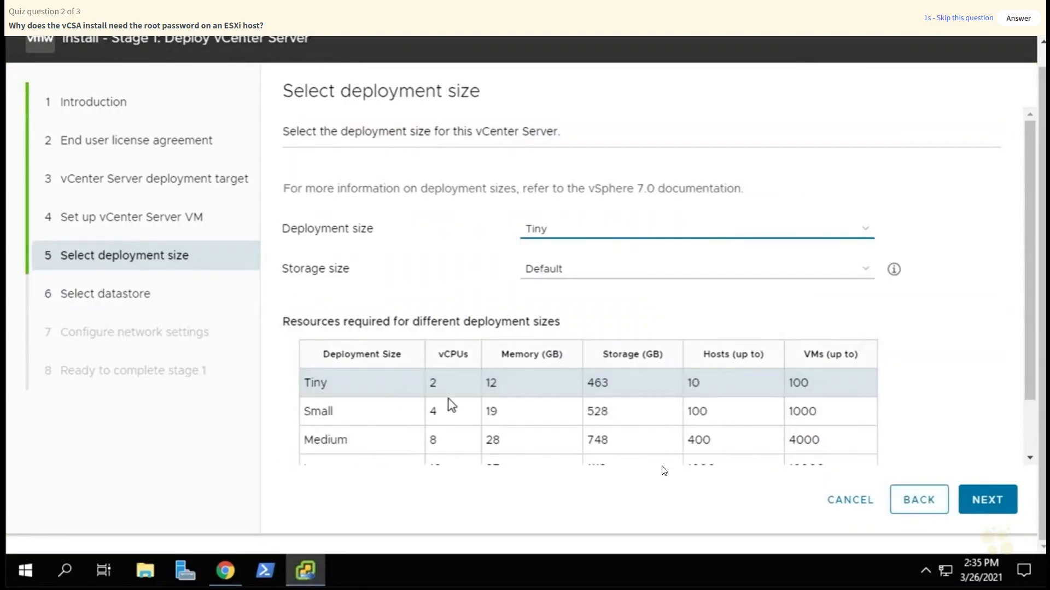
click(991, 504)
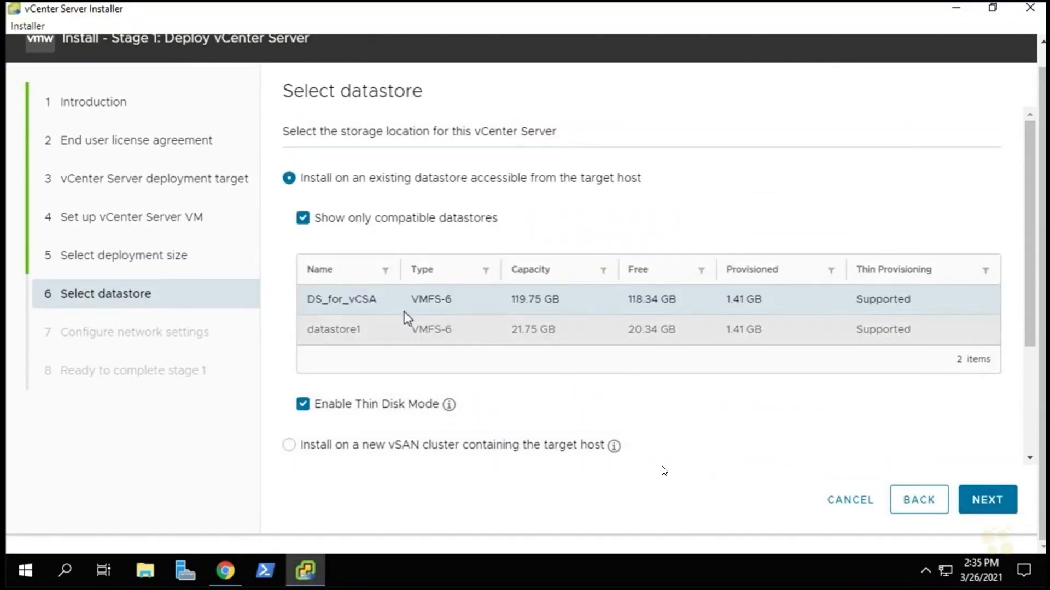
click(360, 309)
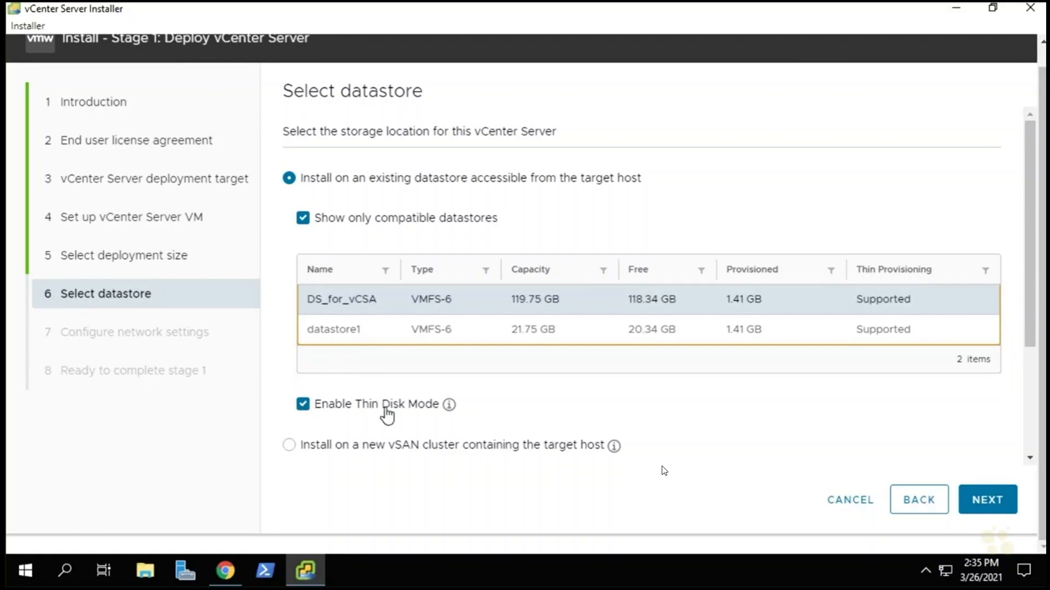
click(987, 504)
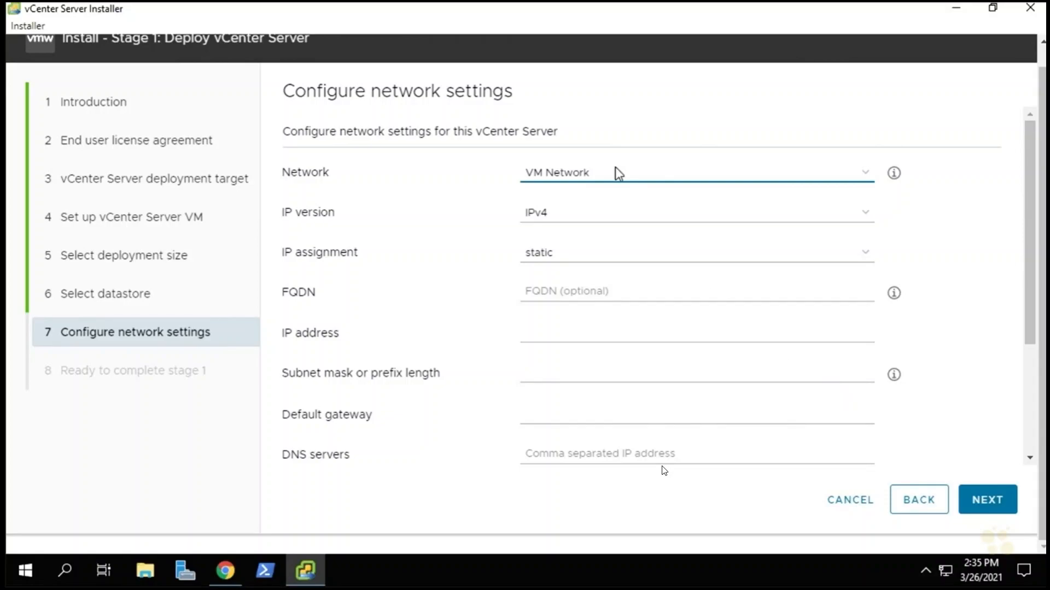
Keep VM Network, IPv4 and static assignment, and set the appliance IP to 192.168.1.111.
click(576, 176)
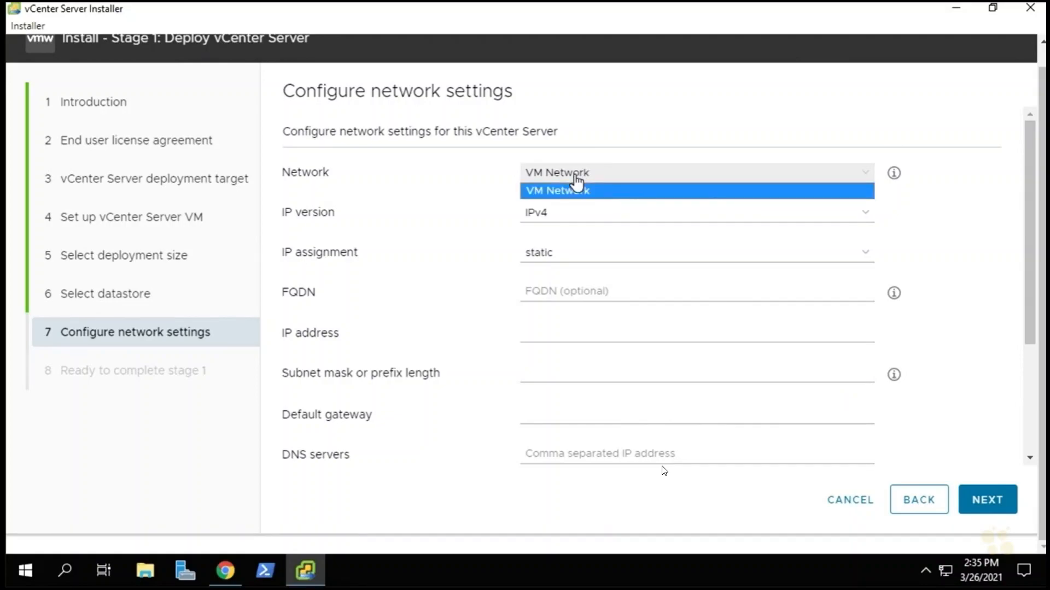
click(576, 180)
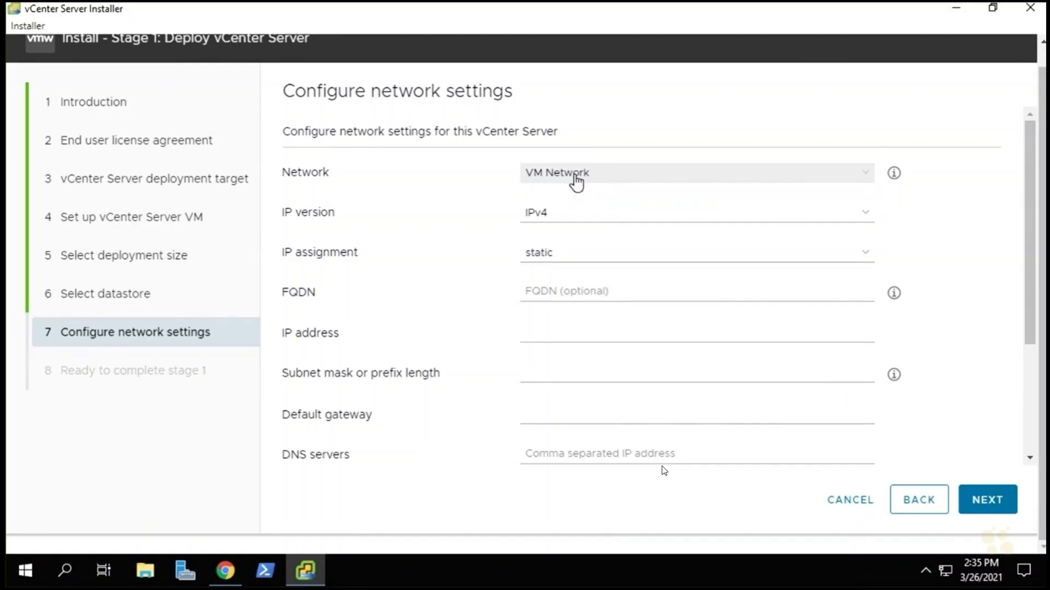
click(556, 219)
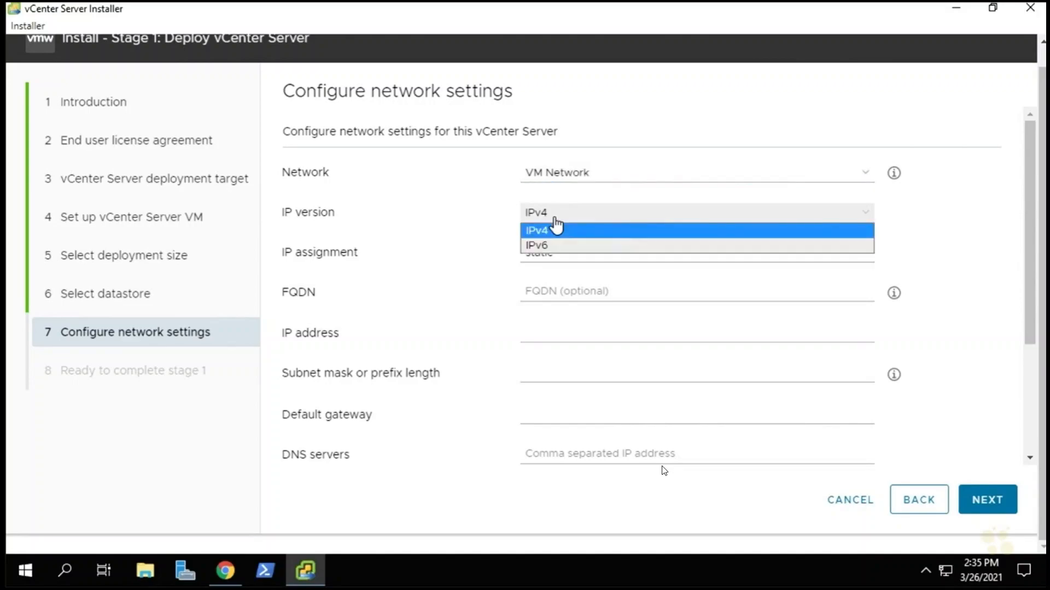
click(556, 227)
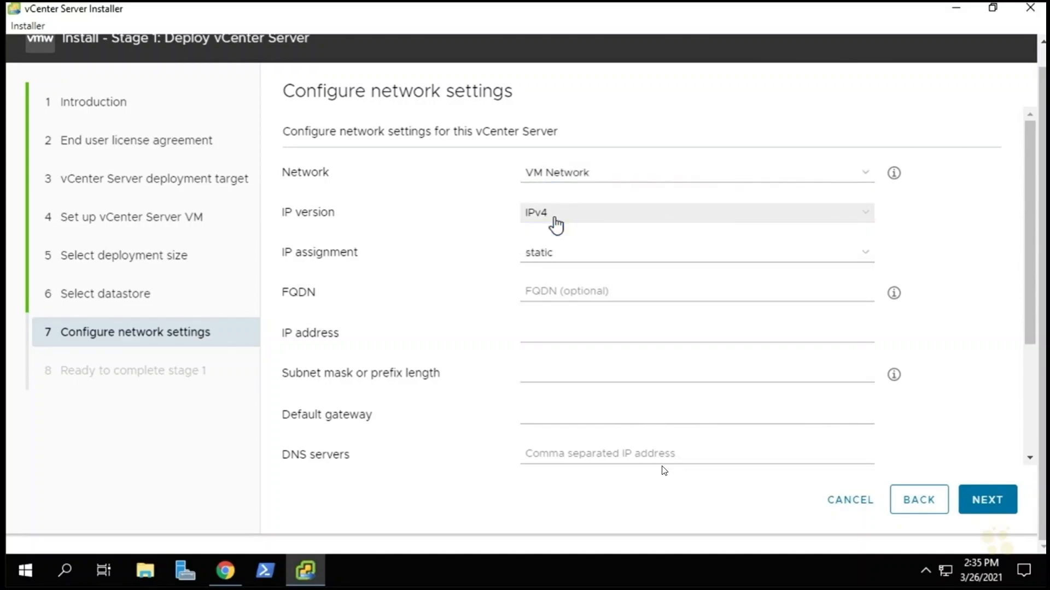
click(561, 258)
click(561, 269)
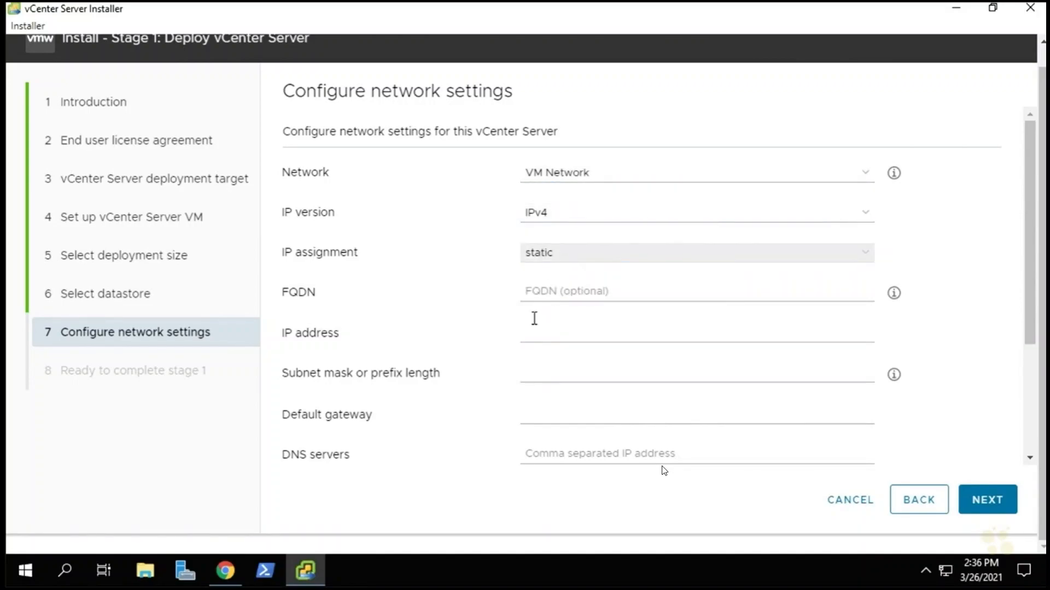
click(560, 335)
text(192)
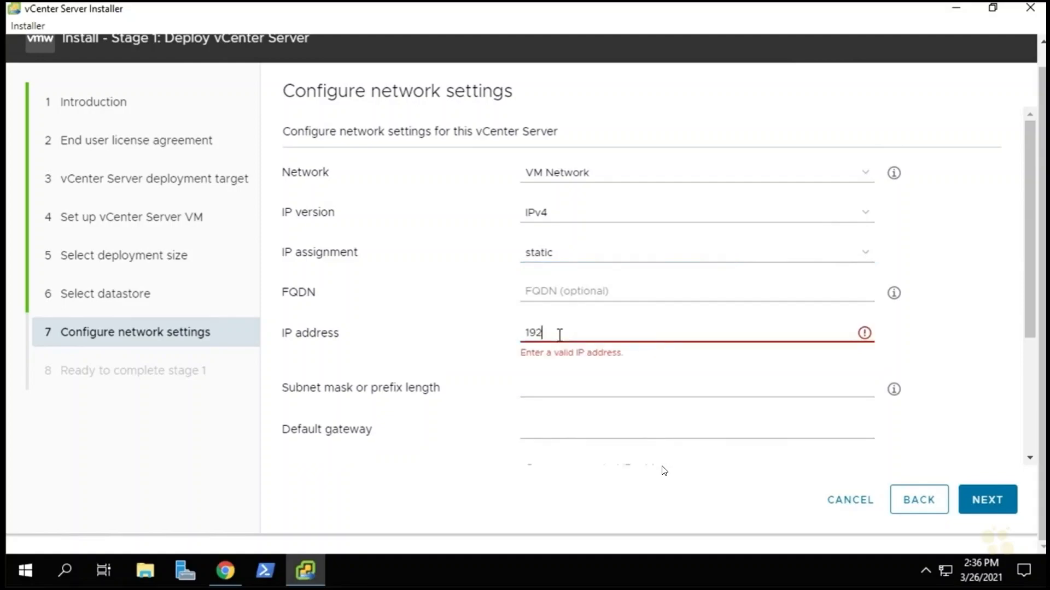
text(.168.1.111)
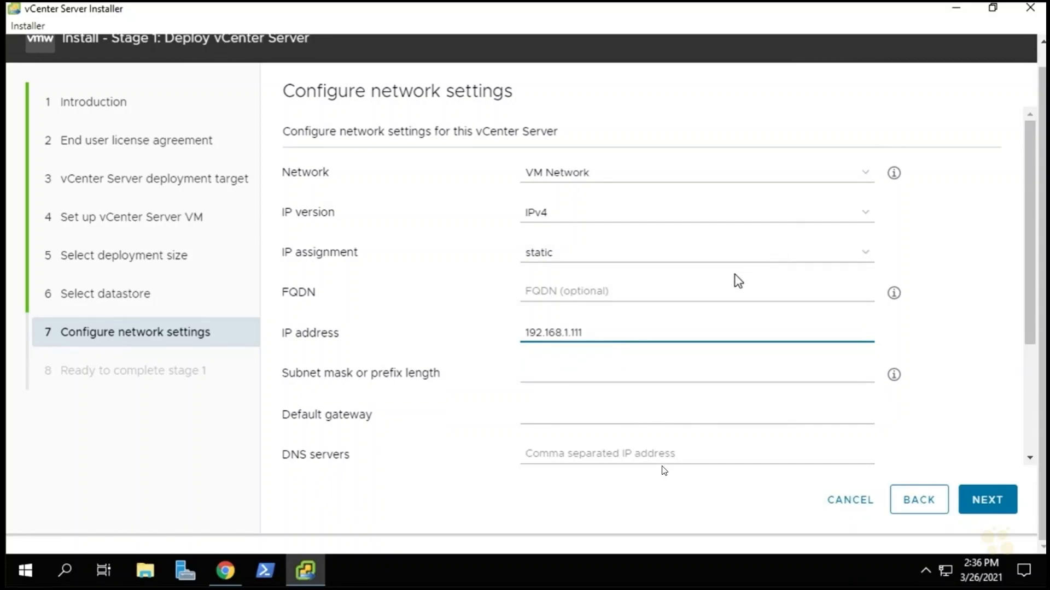
Enter mask 255.255.255.0, FQDN vcsa.nuggetlab.com, gateway 192.168.1.1 and DNS 192.168.1.100.
click(550, 373)
text(255)
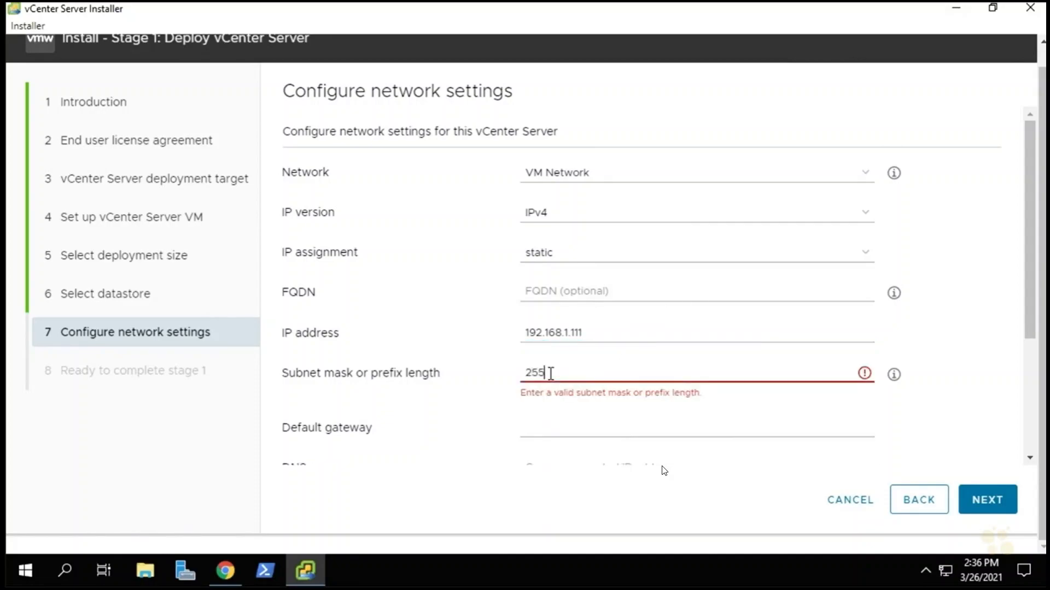
text(.255.255.0)
click(560, 292)
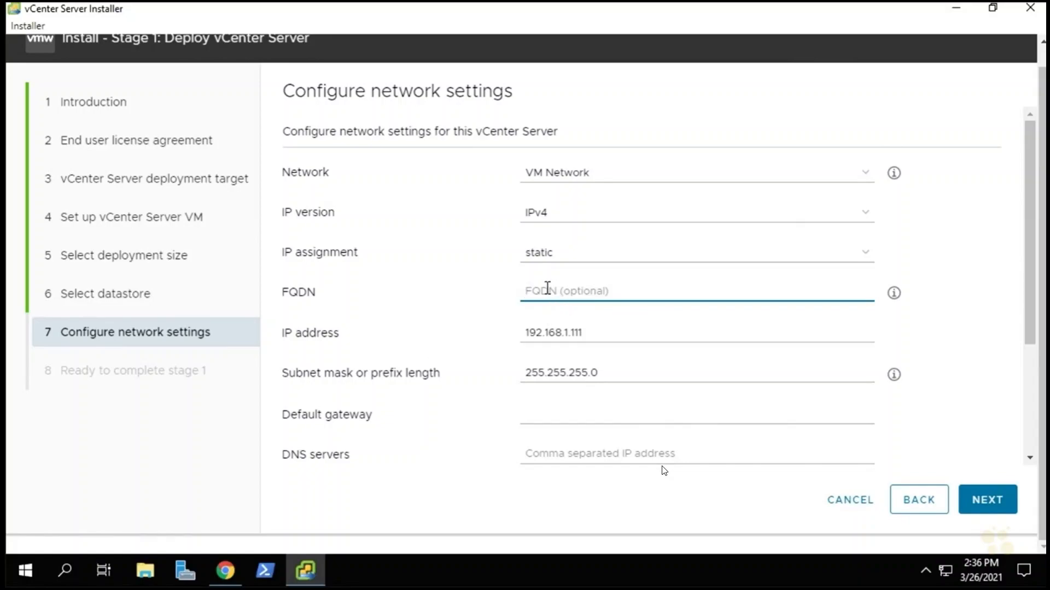
text(vcsa.nuggetlab.com)
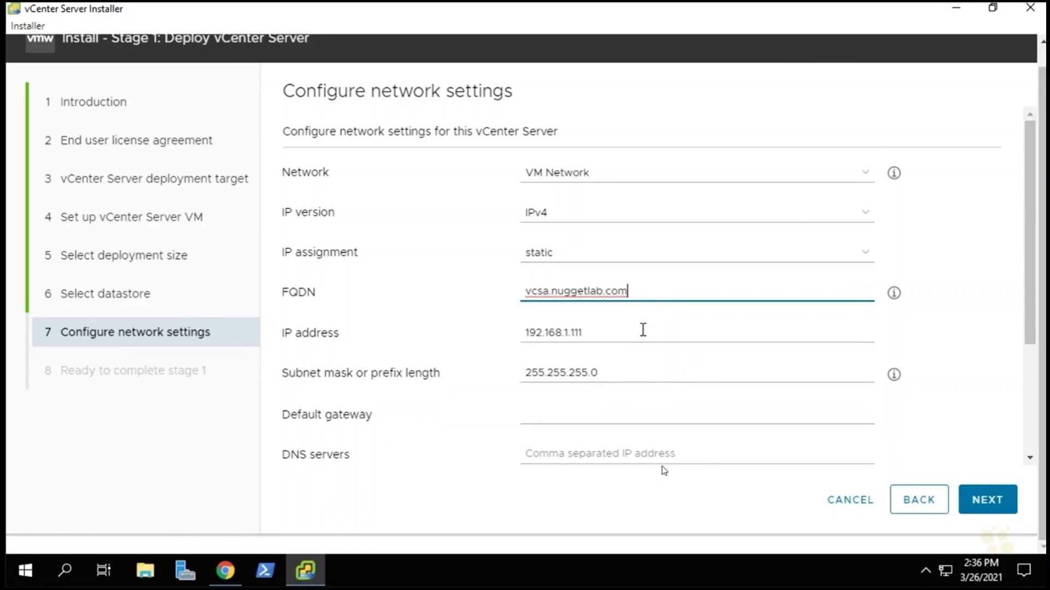
click(541, 407)
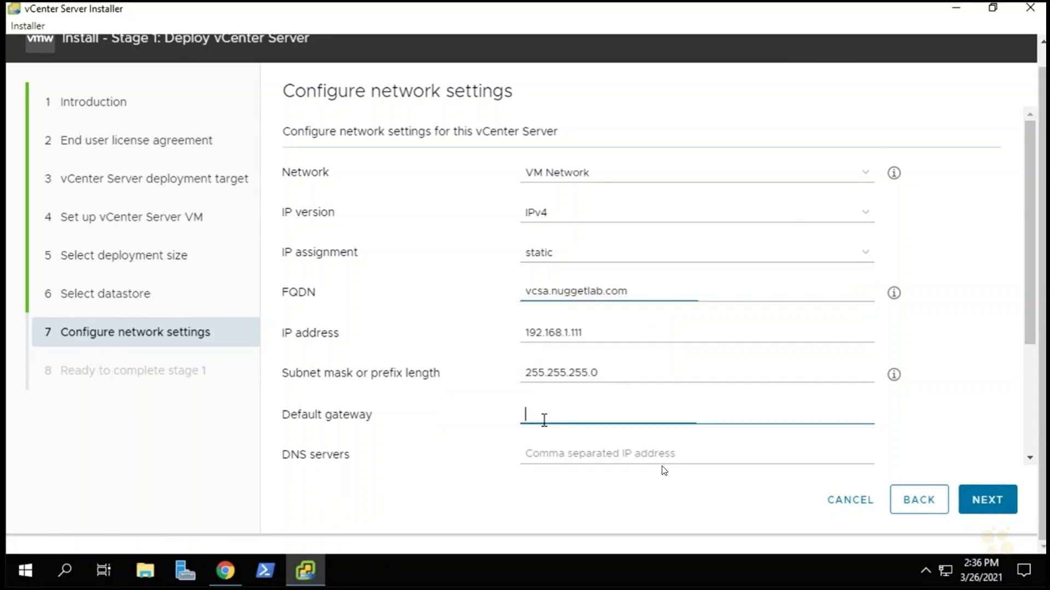
text(192.168.1.1)
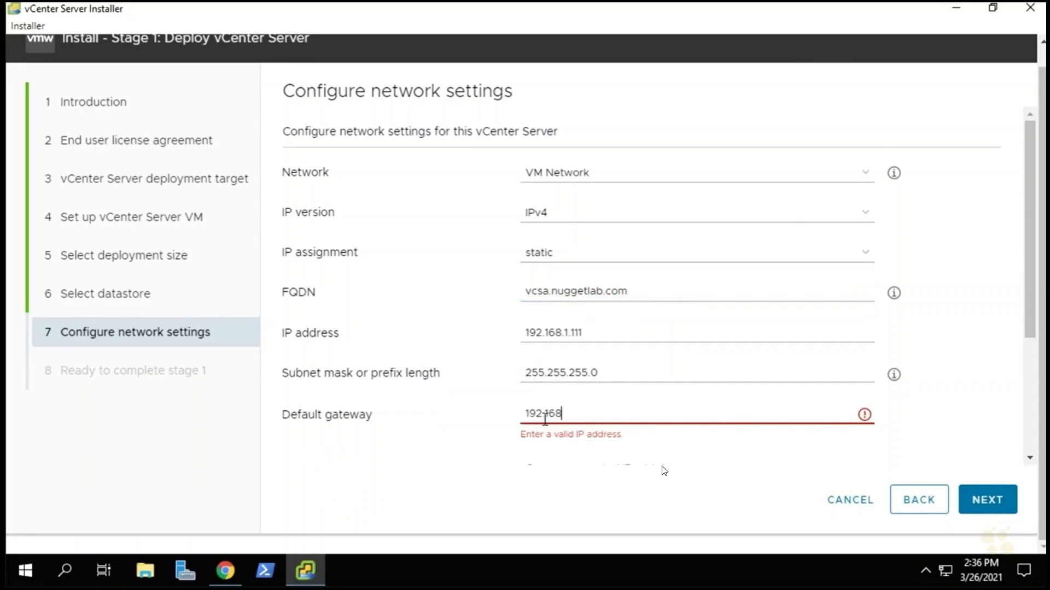
click(566, 458)
text(192.1)
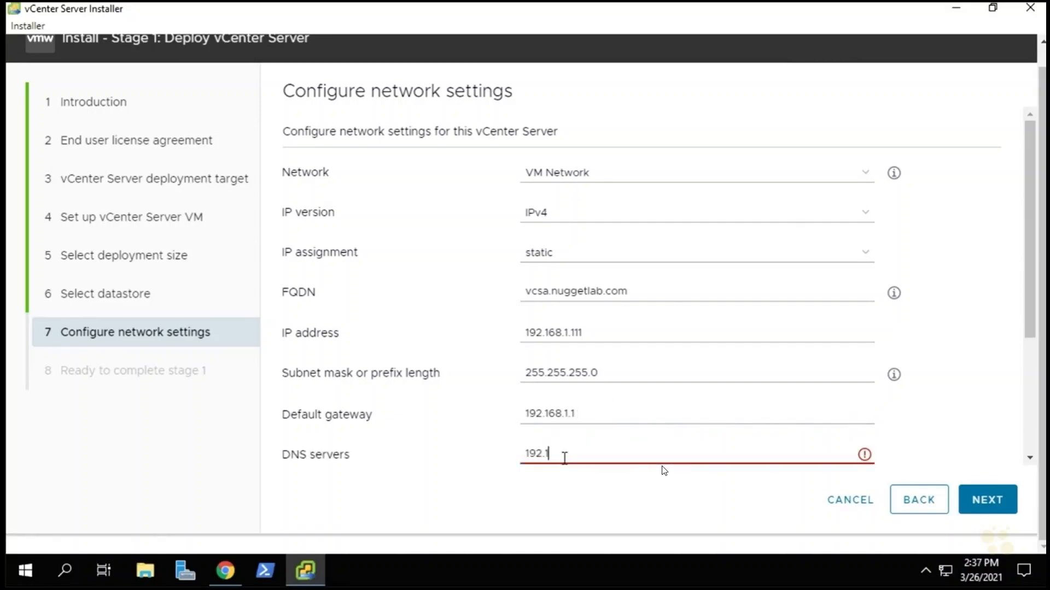
text(68.1.100)
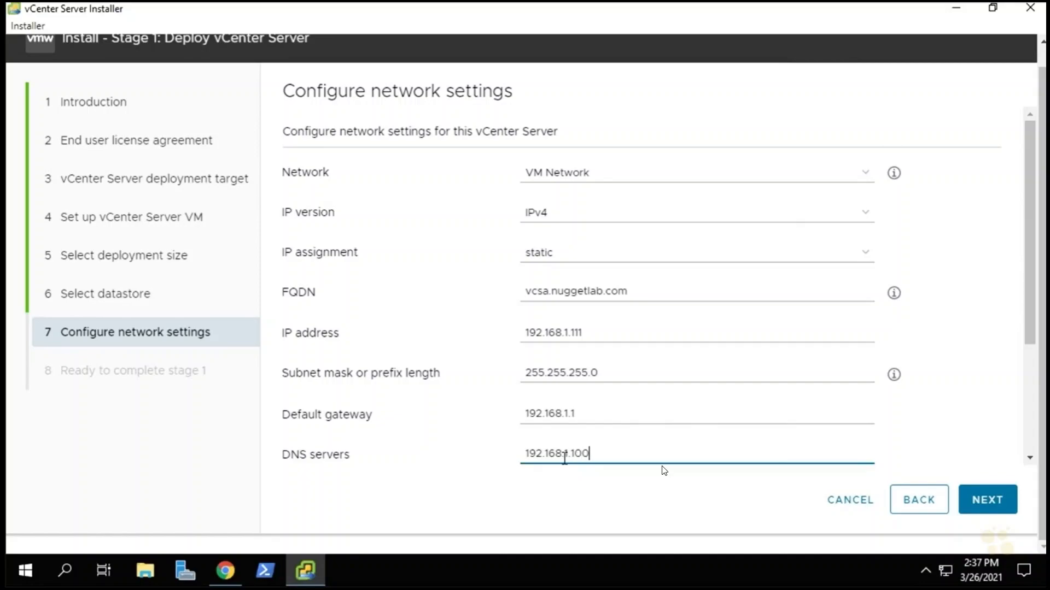
scroll(800, 364, down, 3)
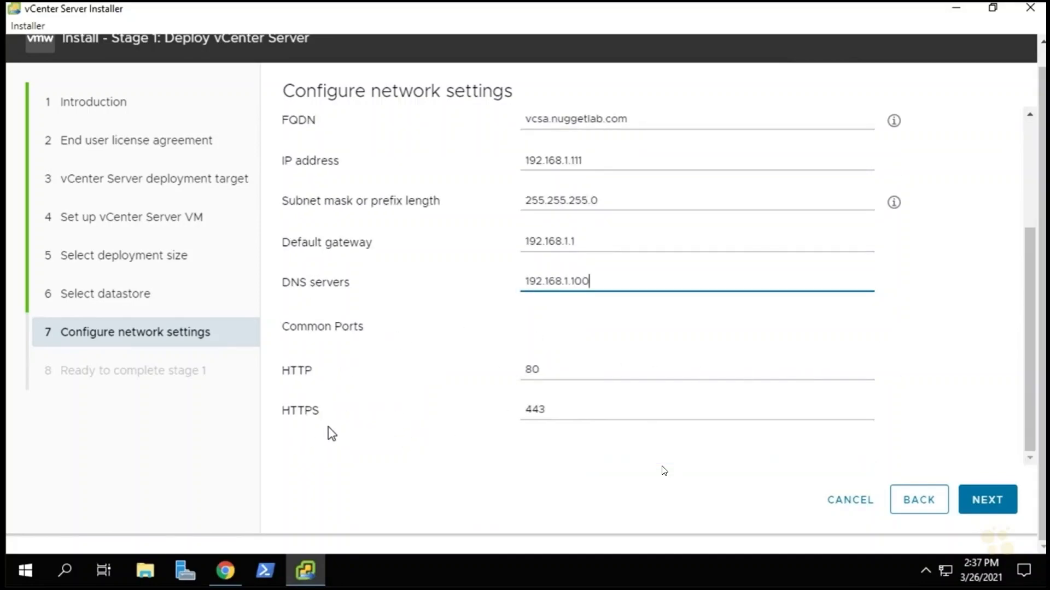
Review the Ready to complete stage 1 summary and launch the deployment with FINISH.
click(992, 505)
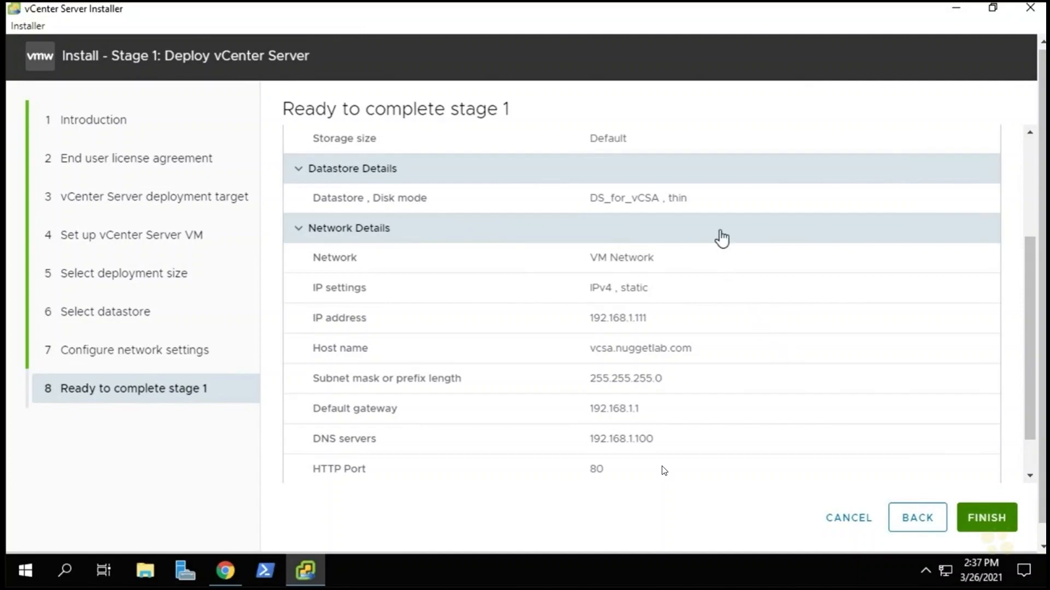
scroll(684, 235, up, 5)
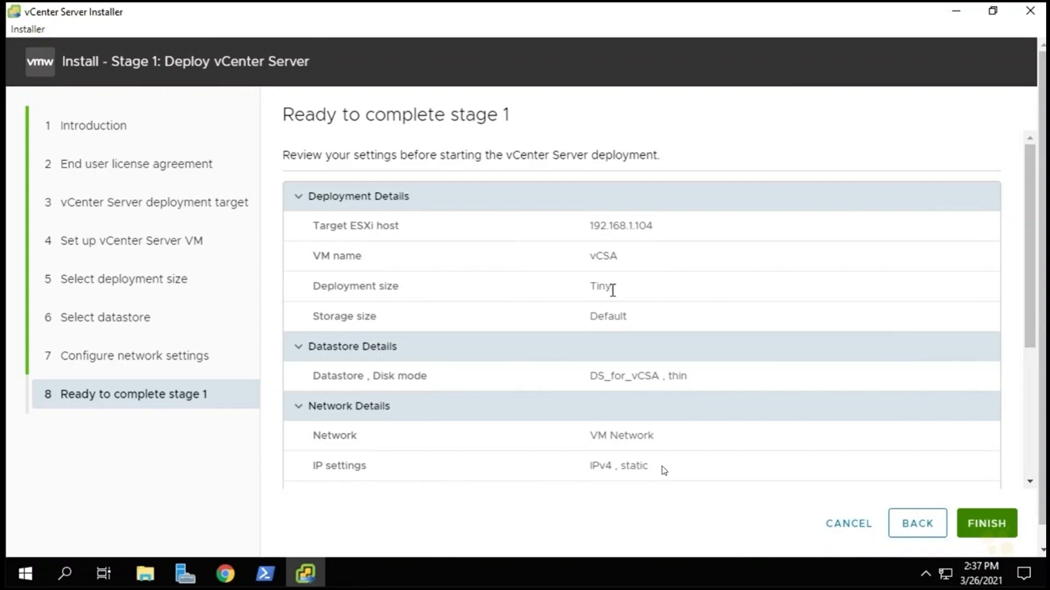
drag(1029, 314, 1029, 393)
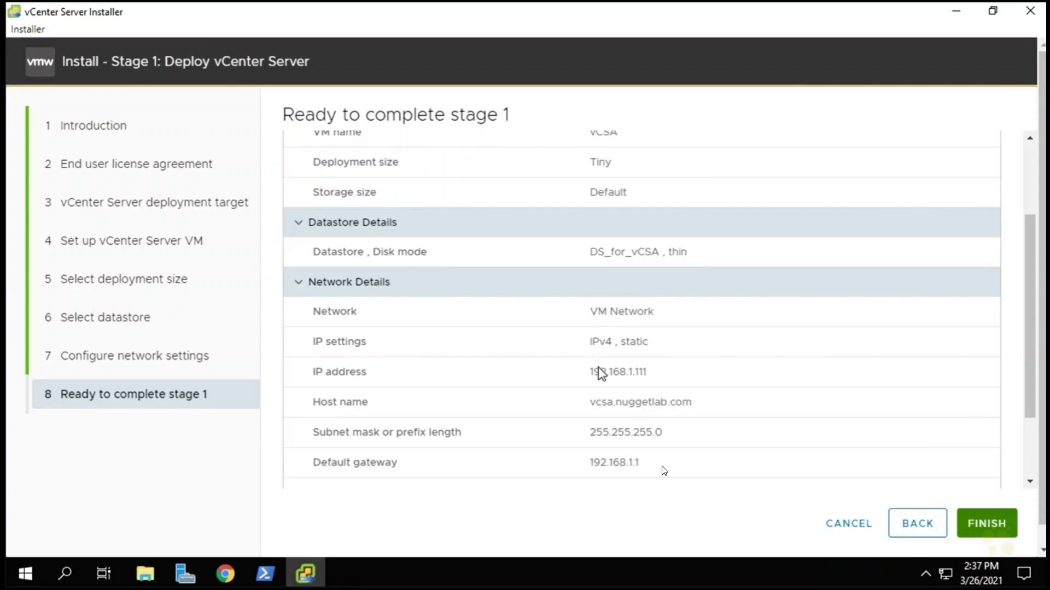
drag(1029, 344, 1026, 423)
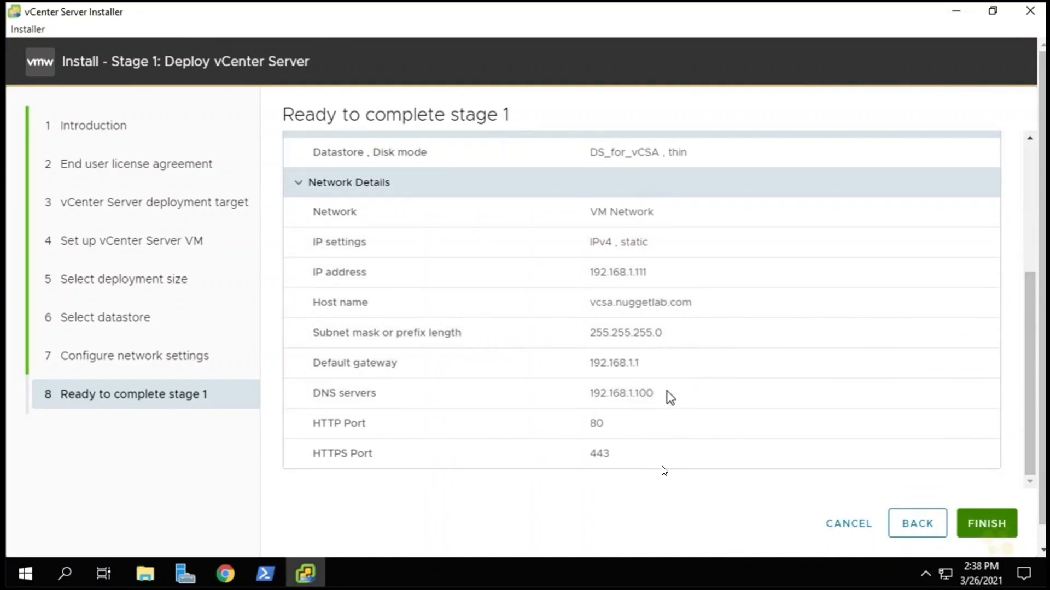
click(987, 523)
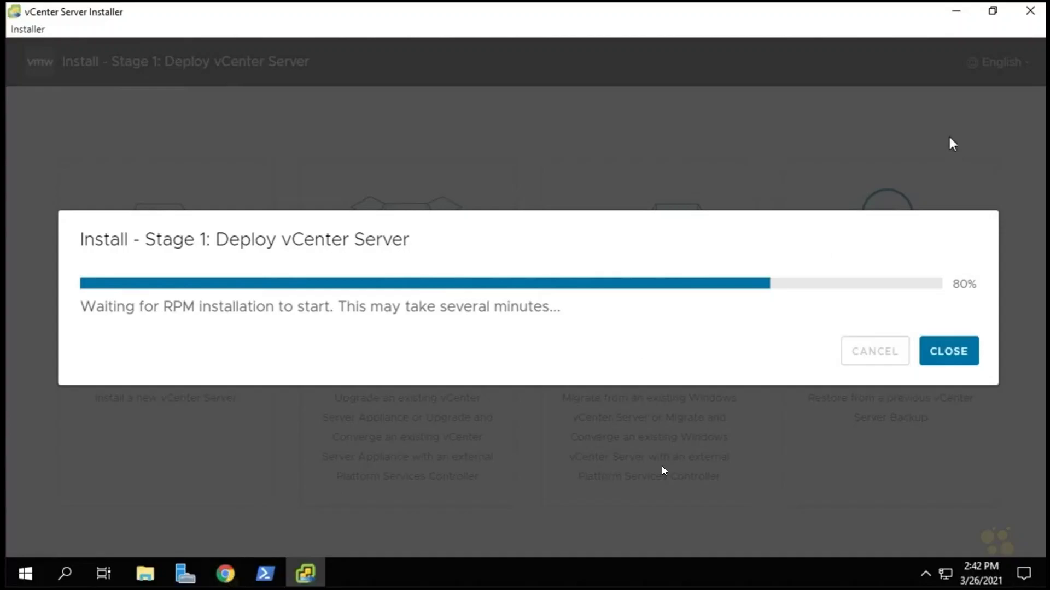
Minimize the installer once the Stage 1 deployment reaches 80%.
click(955, 14)
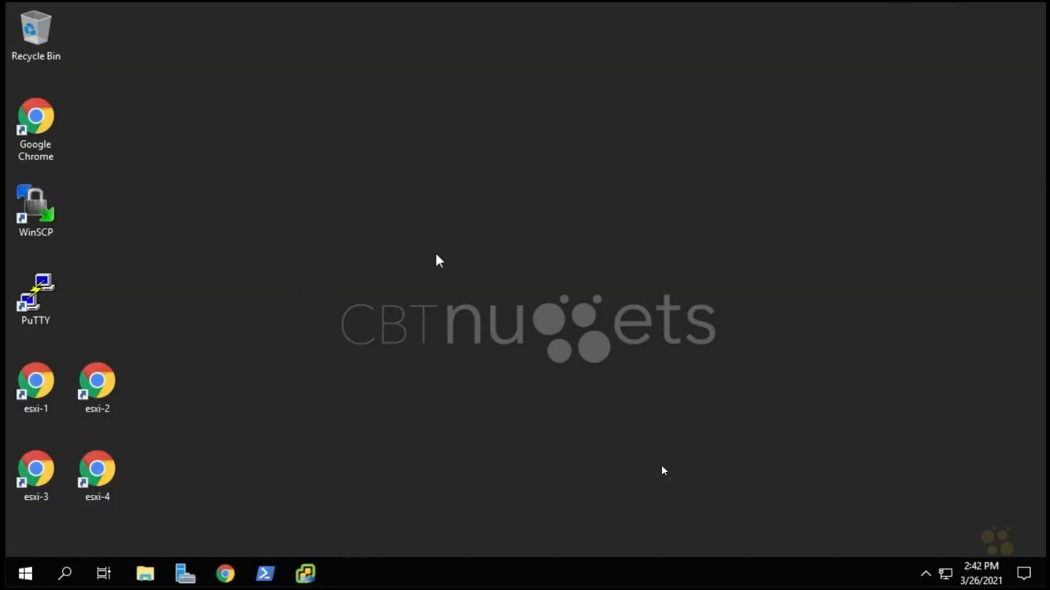
Open the esxi-4 host client and confirm the vCSA VM is listed under Virtual Machines.
double_click(97, 473)
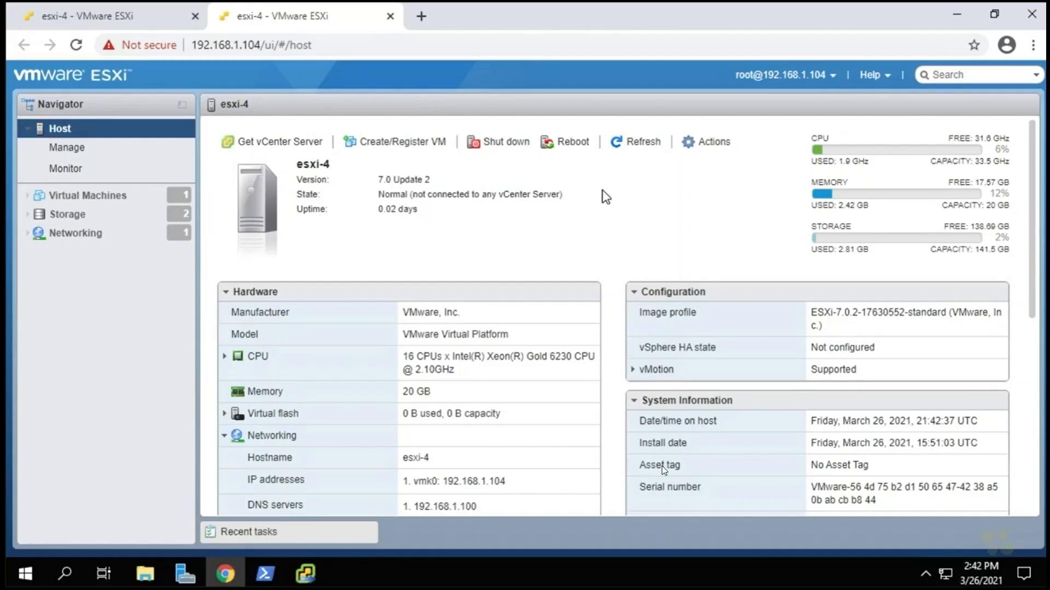
click(83, 198)
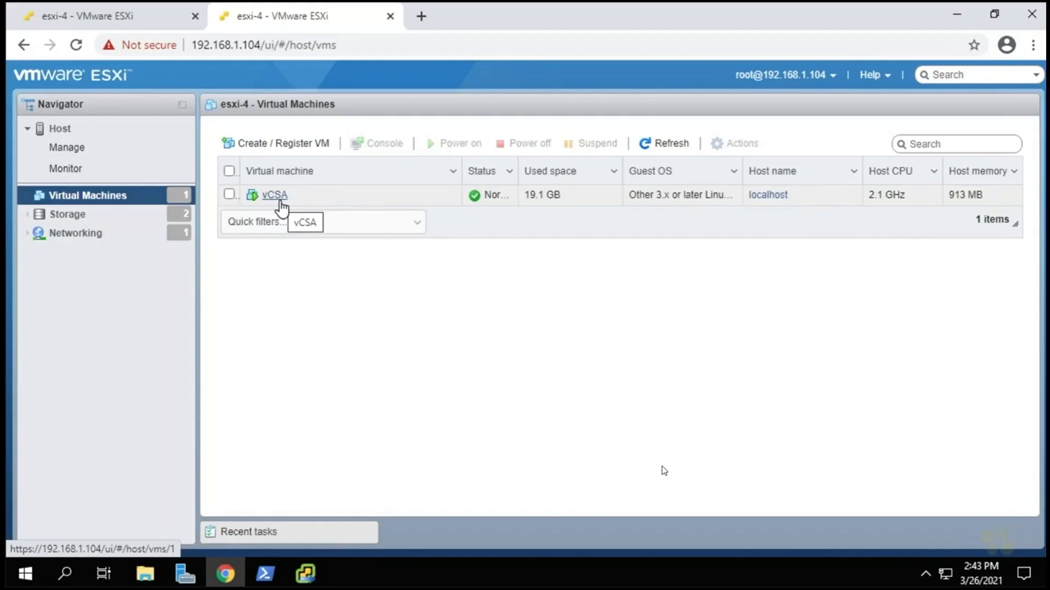
click(69, 173)
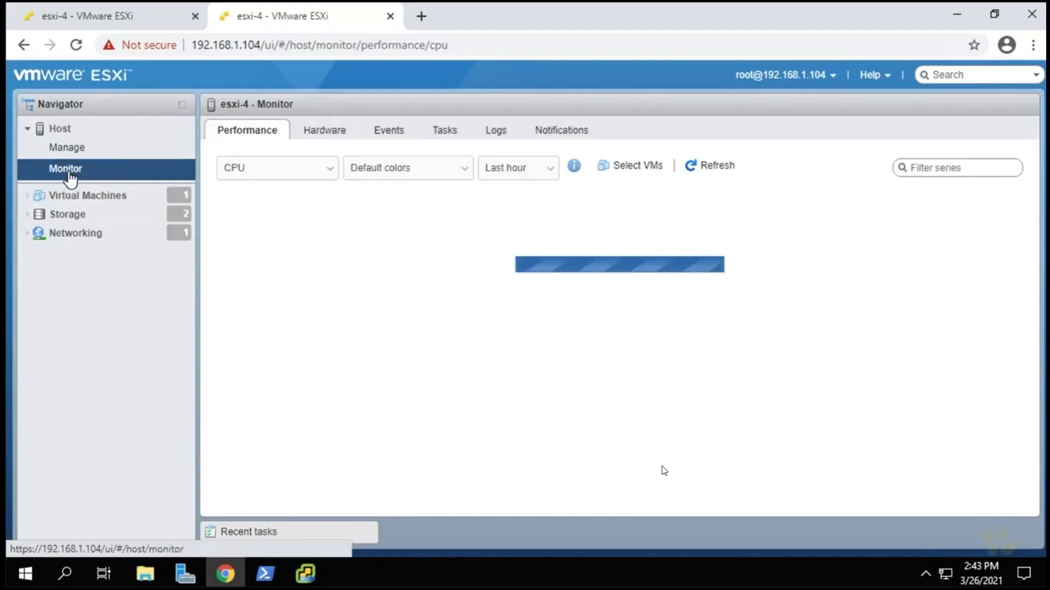
Cycle the host's performance chart through Memory, Network and back to CPU.
mouse_move(899, 313)
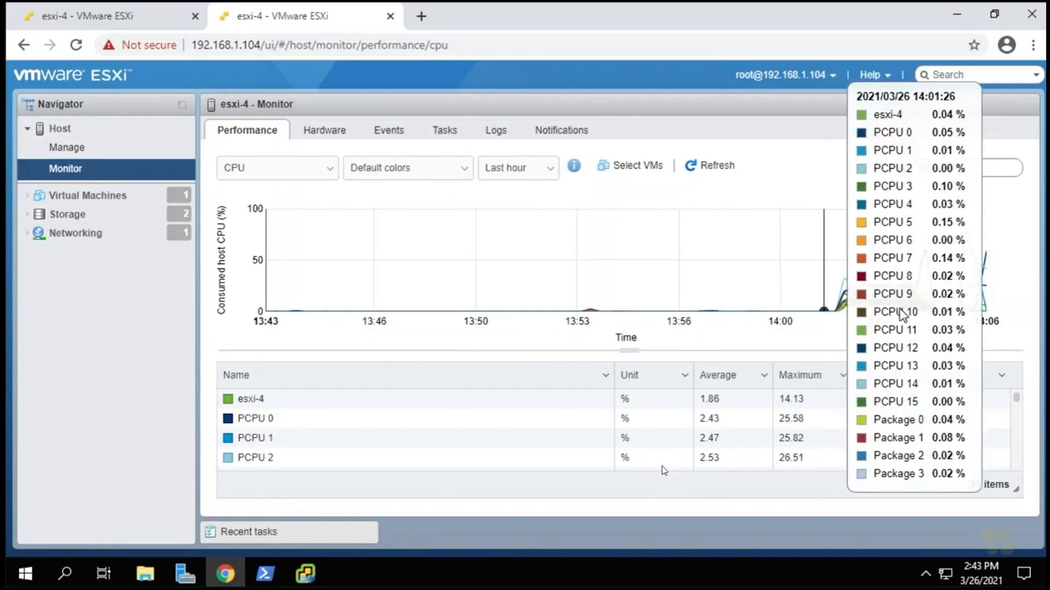
click(253, 180)
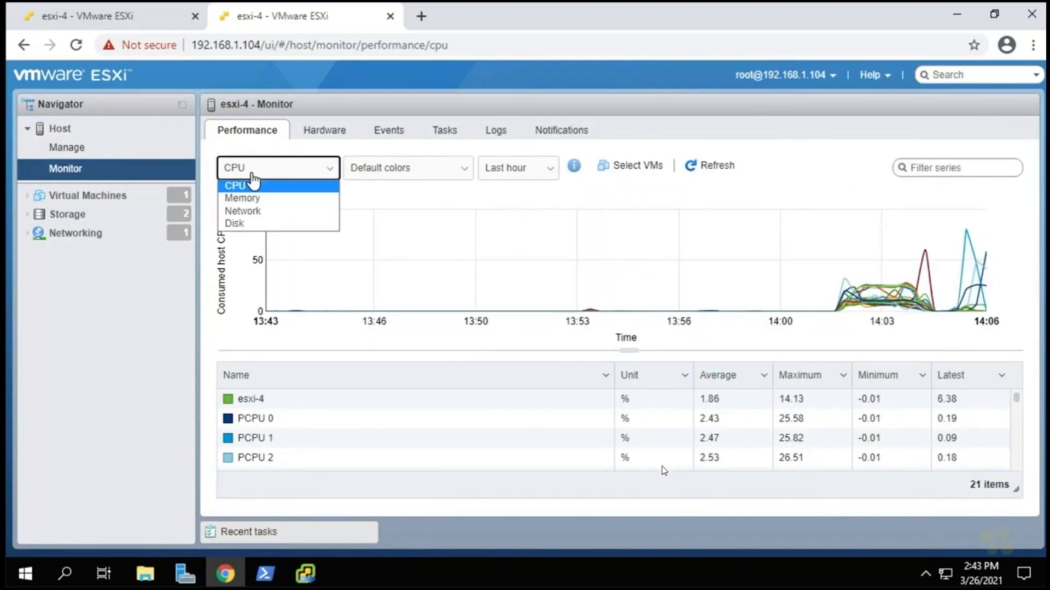
click(258, 198)
click(268, 177)
click(265, 212)
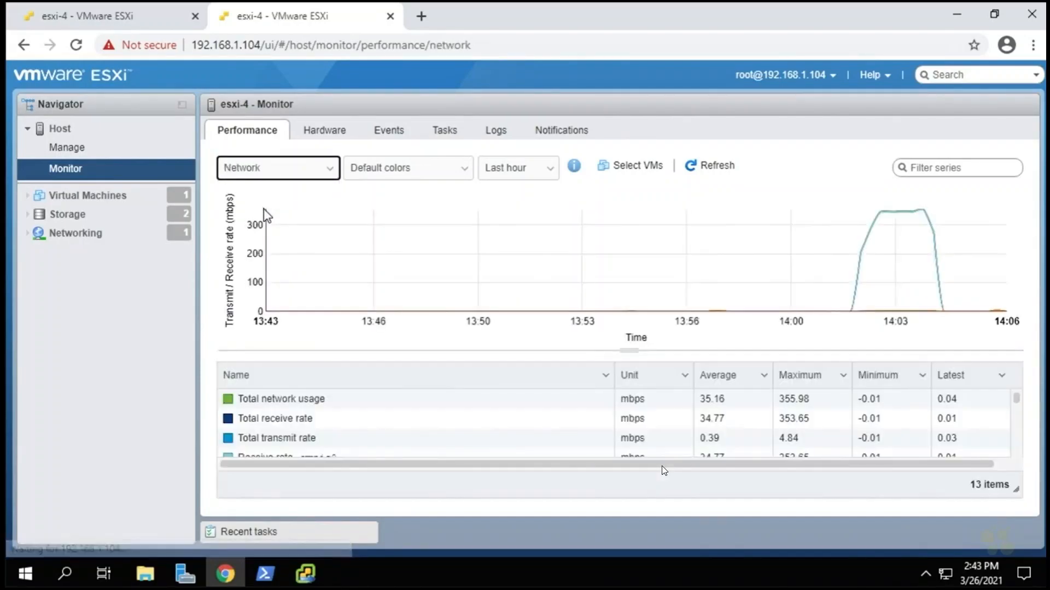
click(260, 178)
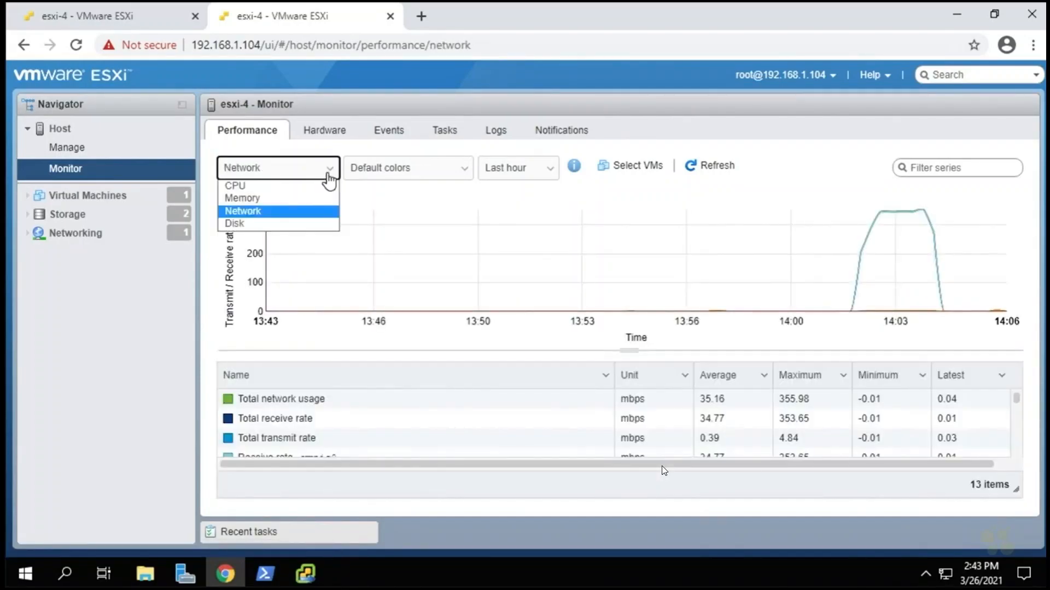
click(286, 189)
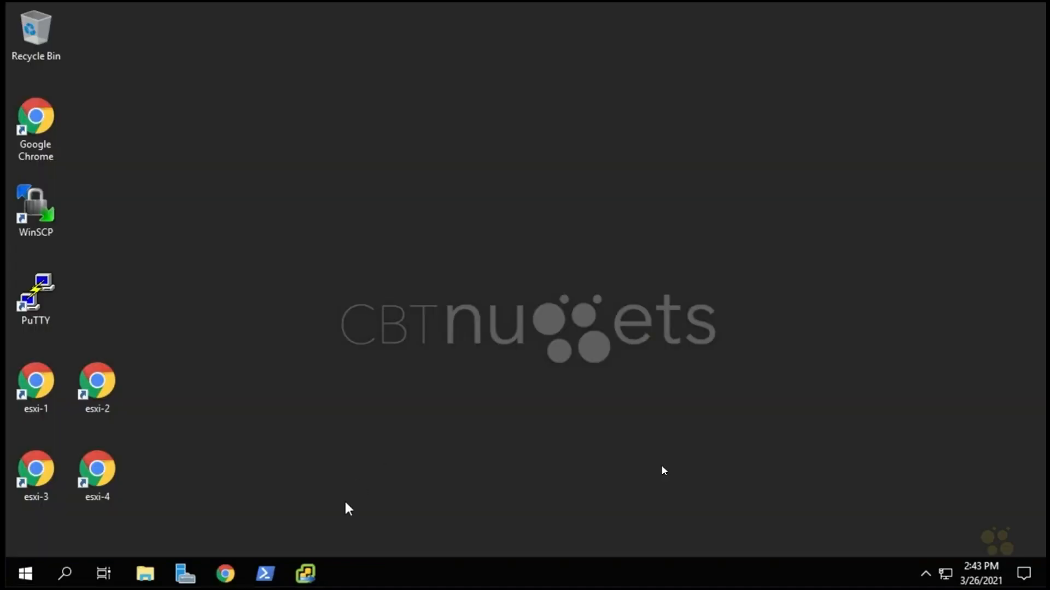
Restore the installer and watch Stage 1 report the vCenter Server successfully deployed.
click(306, 574)
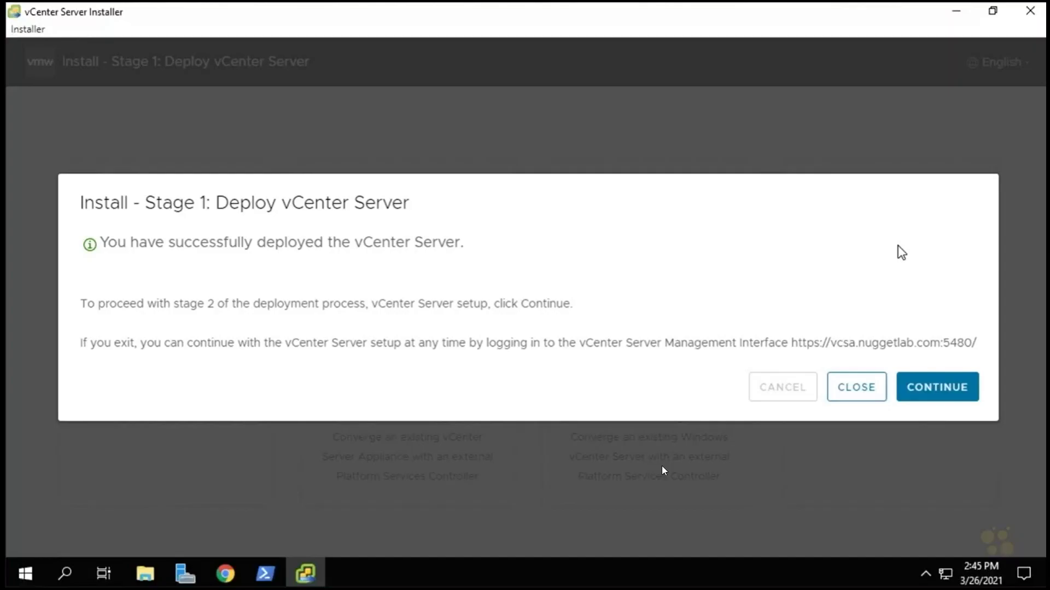
click(942, 398)
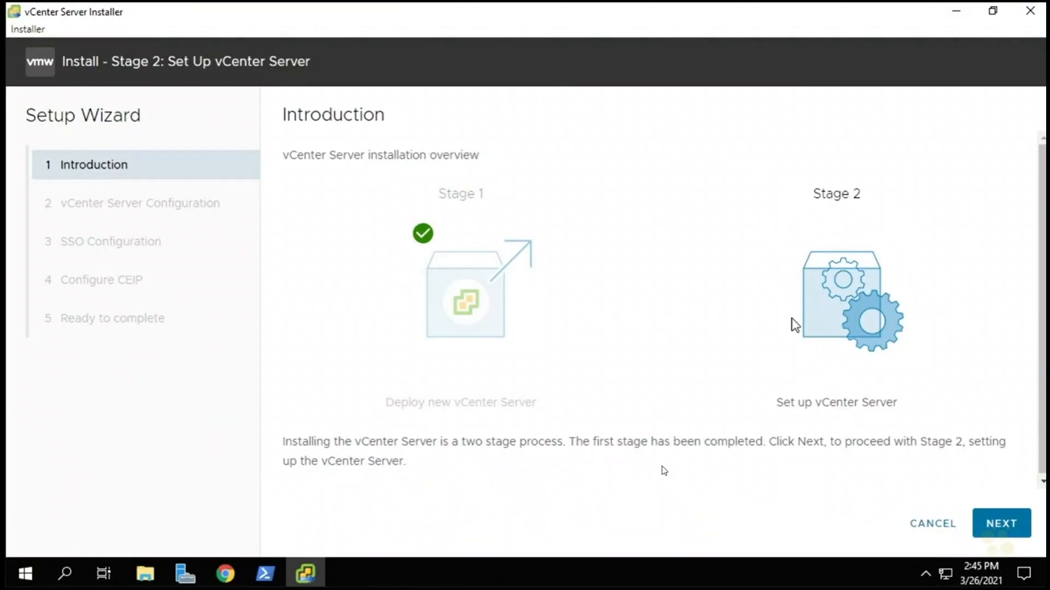
click(998, 526)
click(586, 161)
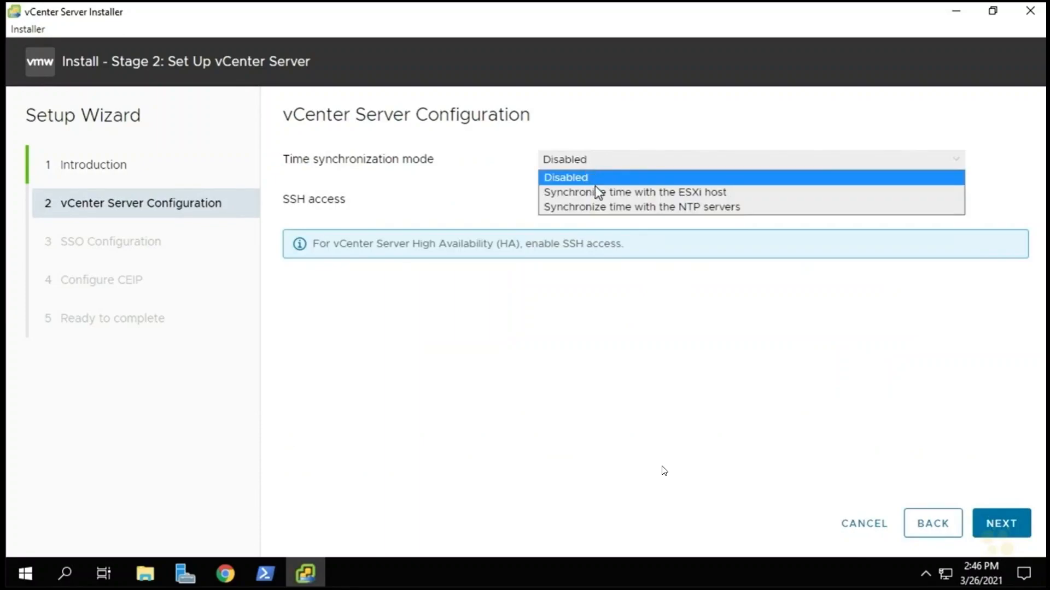
click(611, 210)
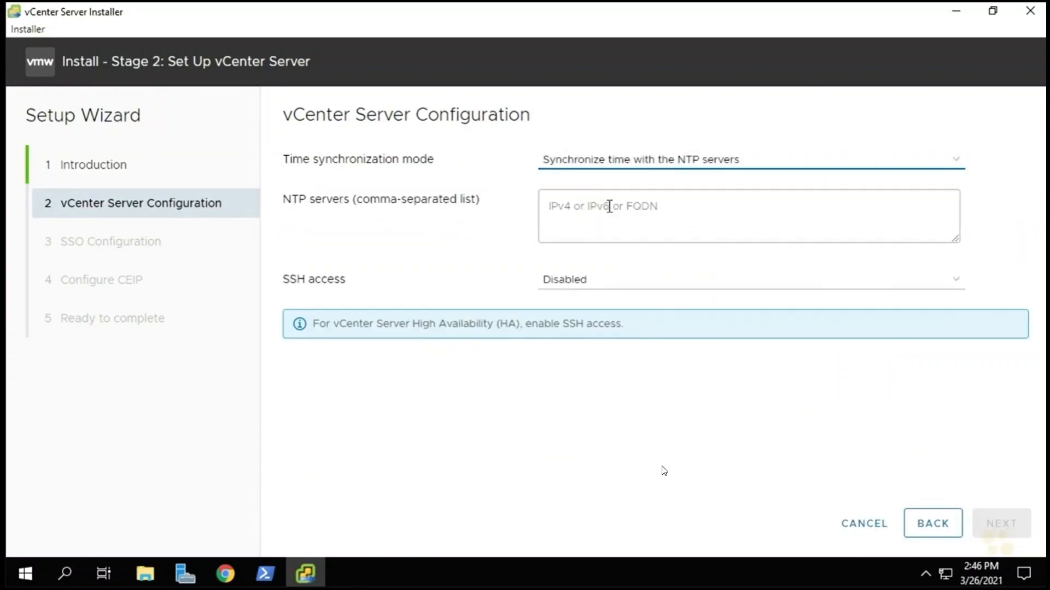
click(609, 207)
text(192.168.1.100)
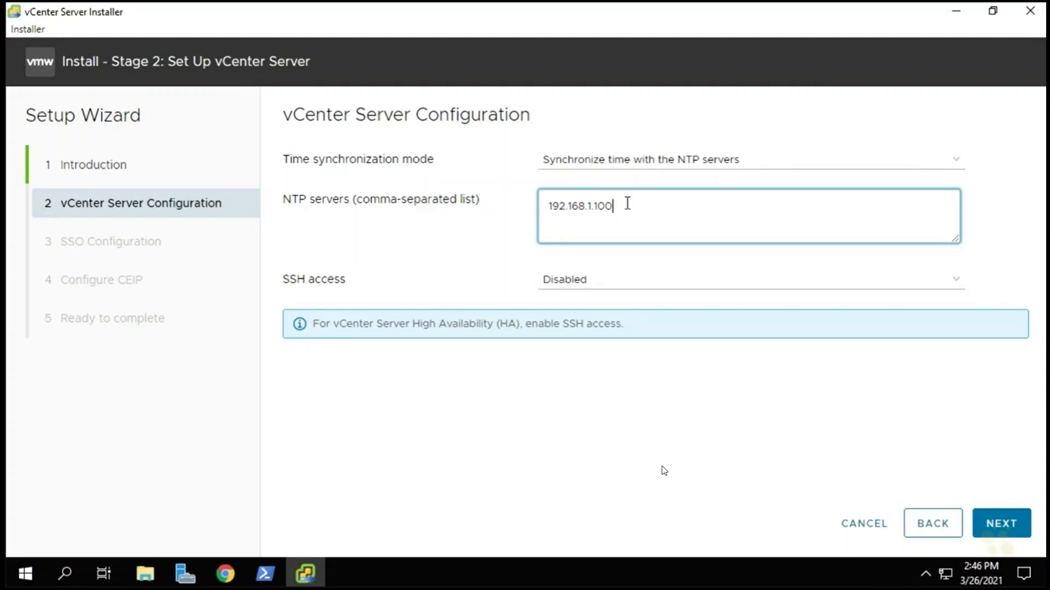
click(571, 282)
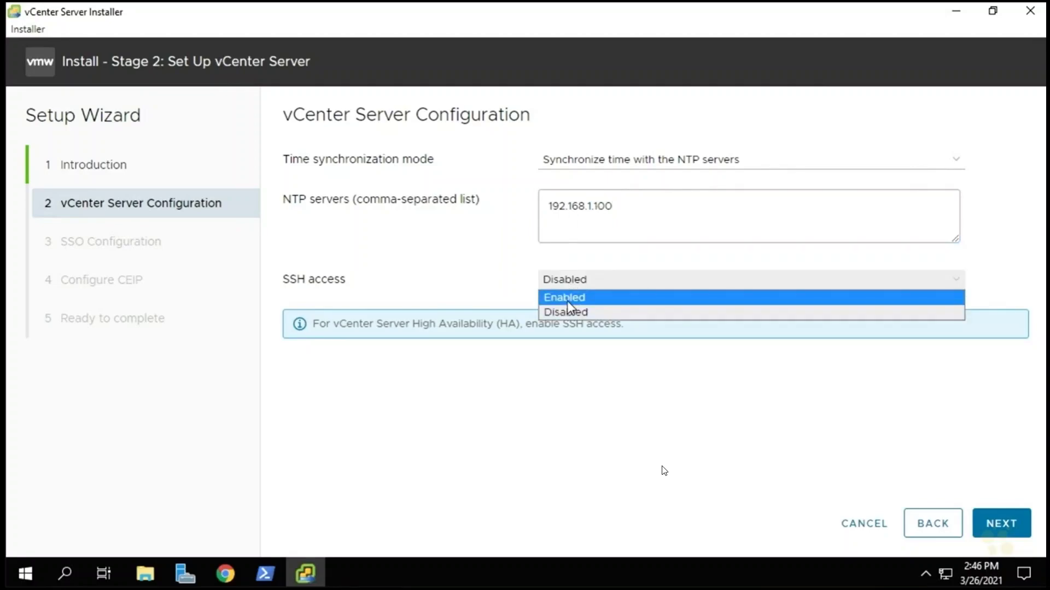
click(564, 298)
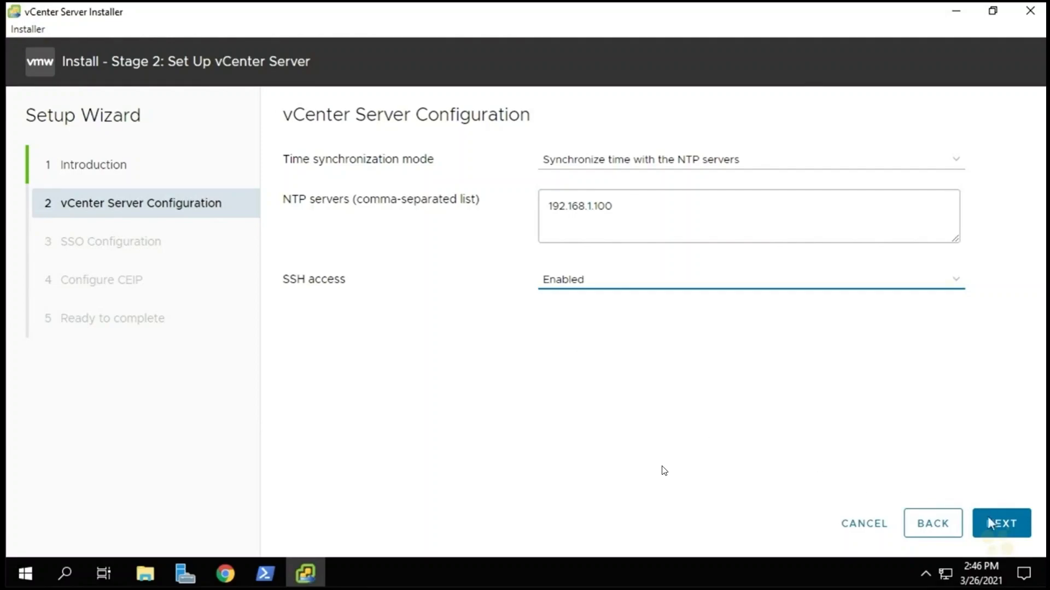
click(1001, 530)
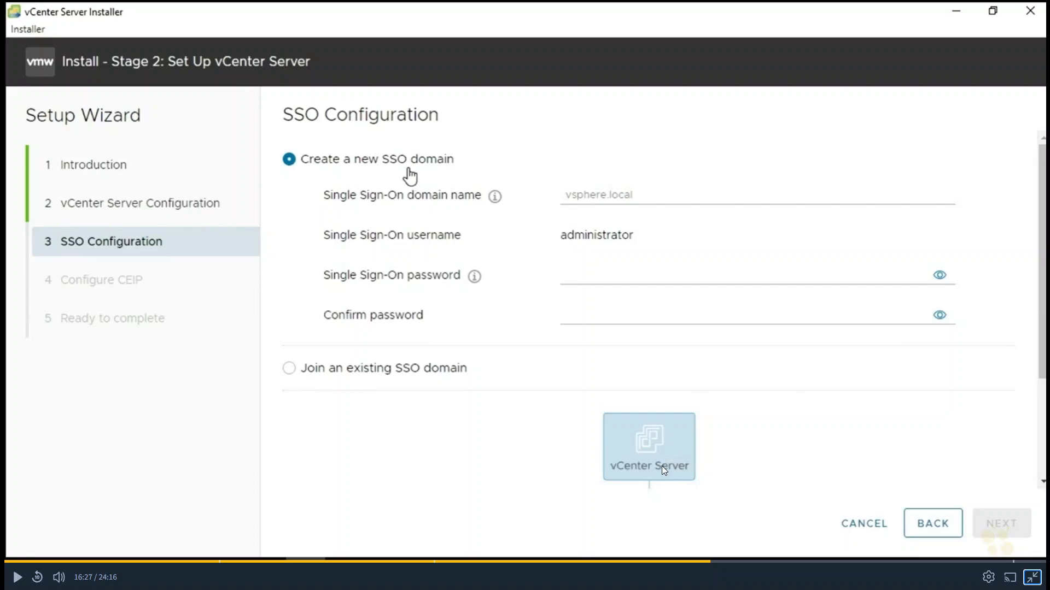
Switch from joining an existing SSO domain back to creating a new one named vsphere.local.
click(290, 369)
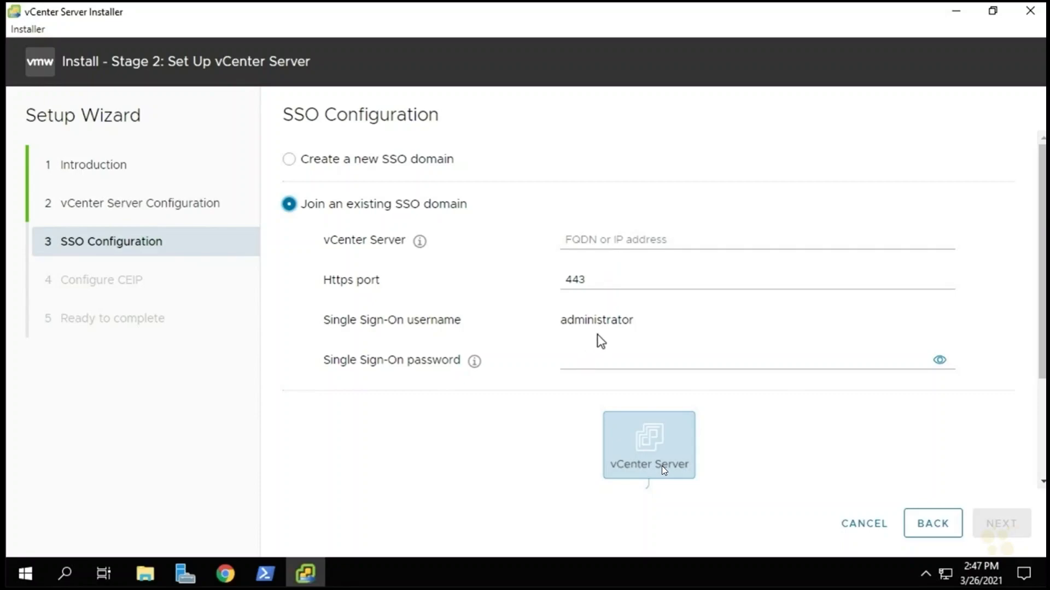
scroll(737, 361, down, 3)
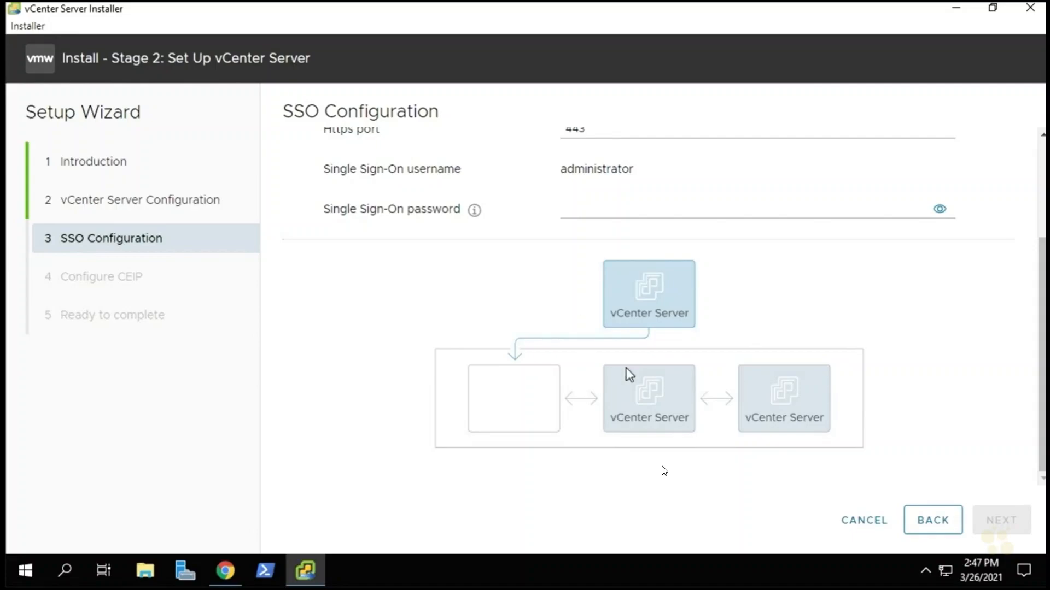
scroll(915, 339, up, 3)
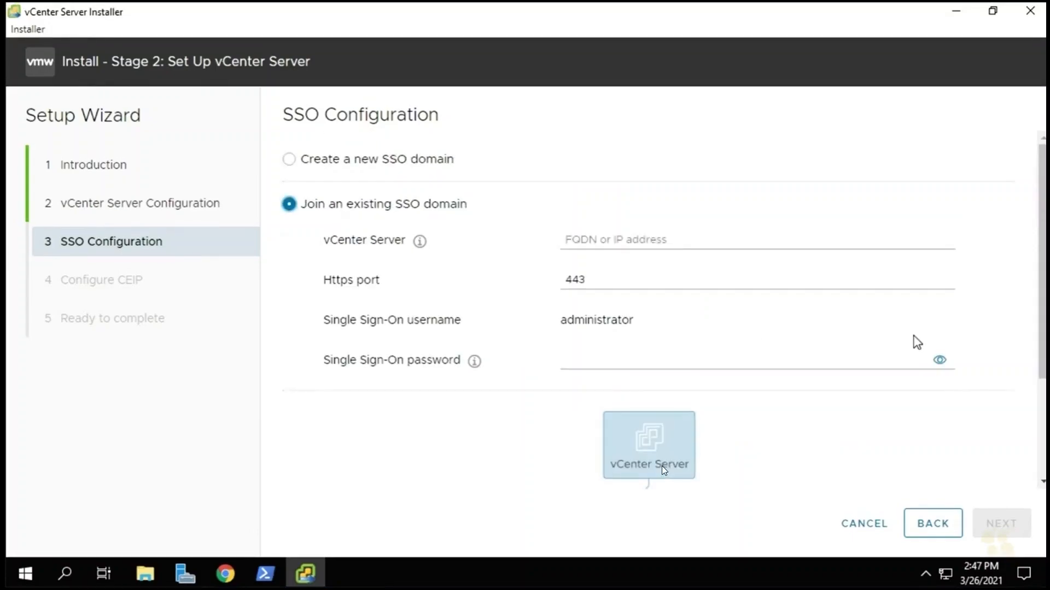
click(289, 162)
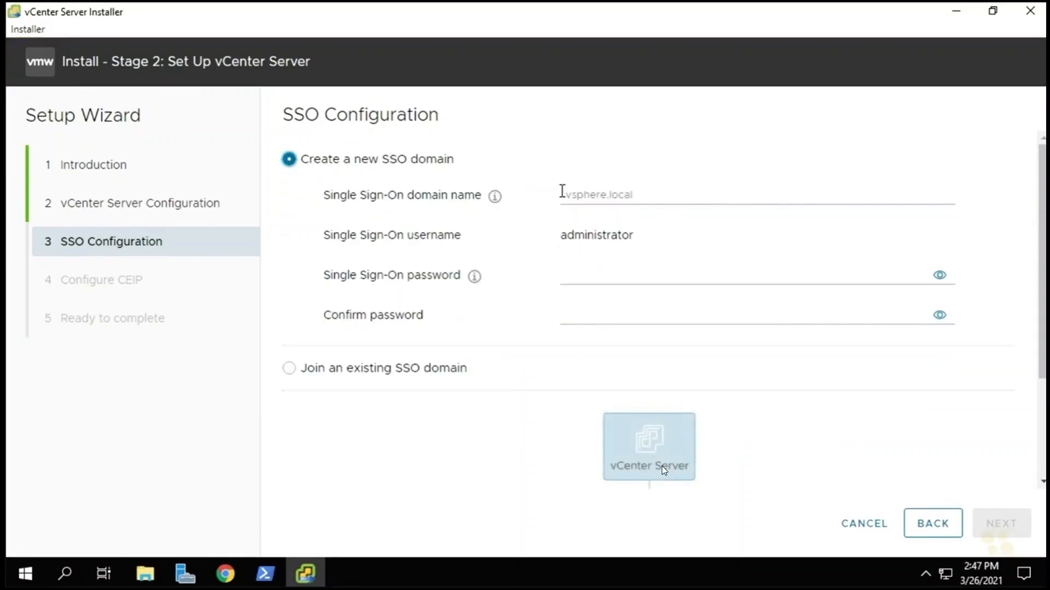
click(604, 197)
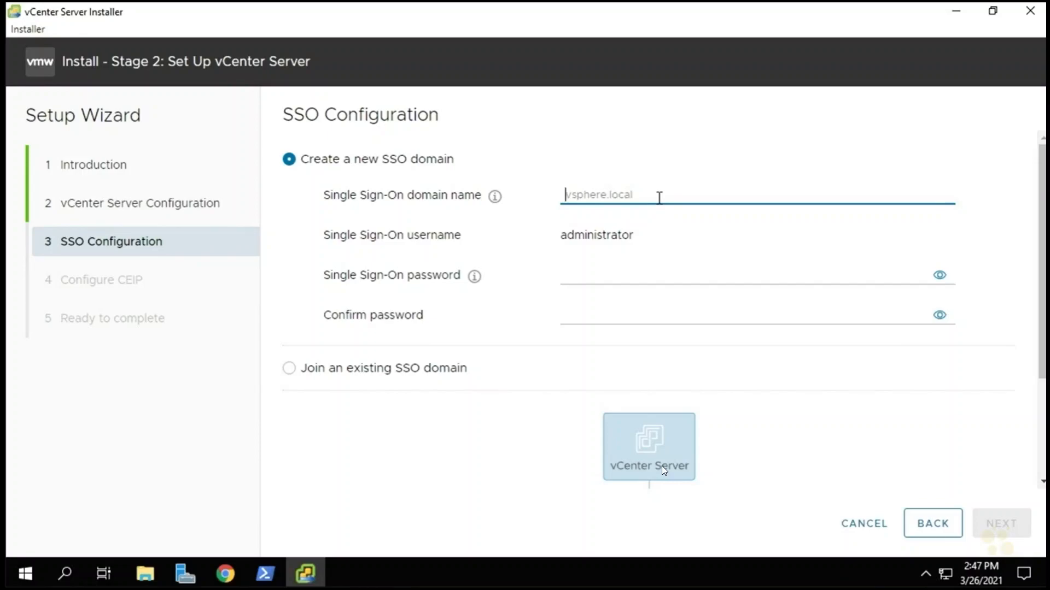
text(vsp)
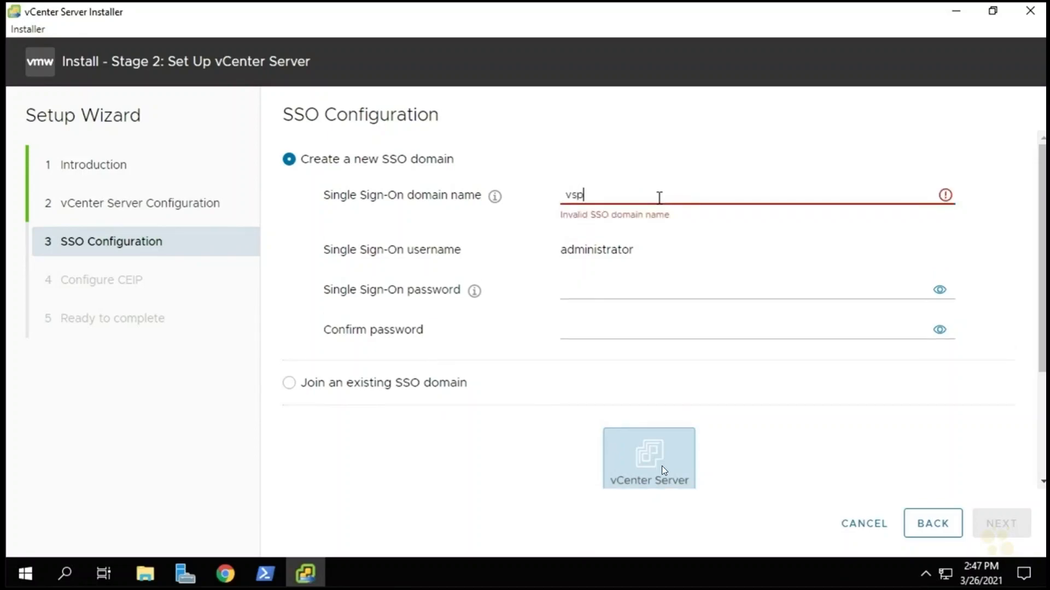
text(here.local)
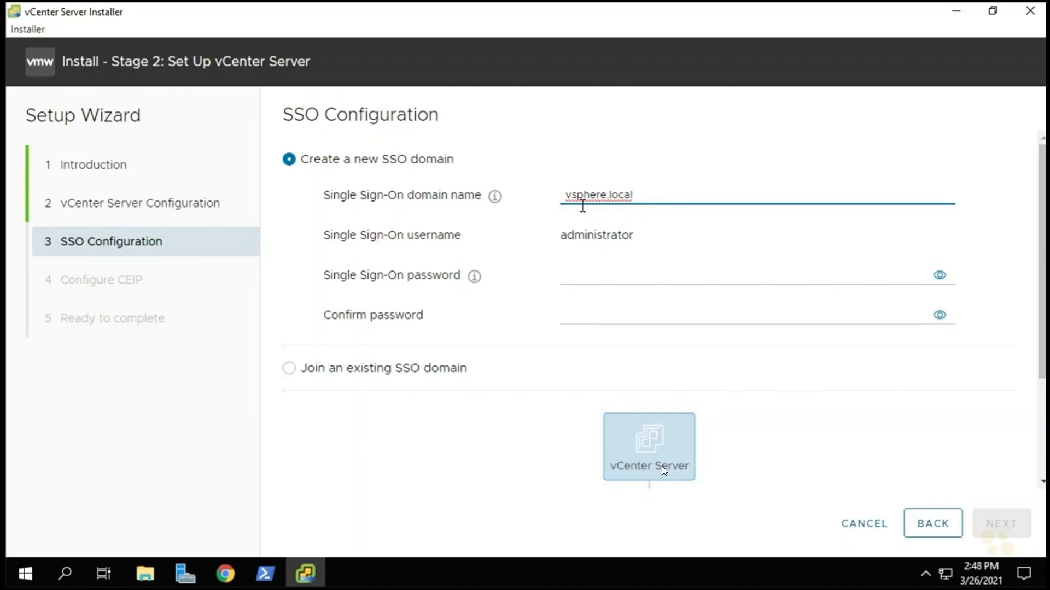
Enter the vsphere.local SSO administrator password, paste it as confirmation, and continue.
click(589, 275)
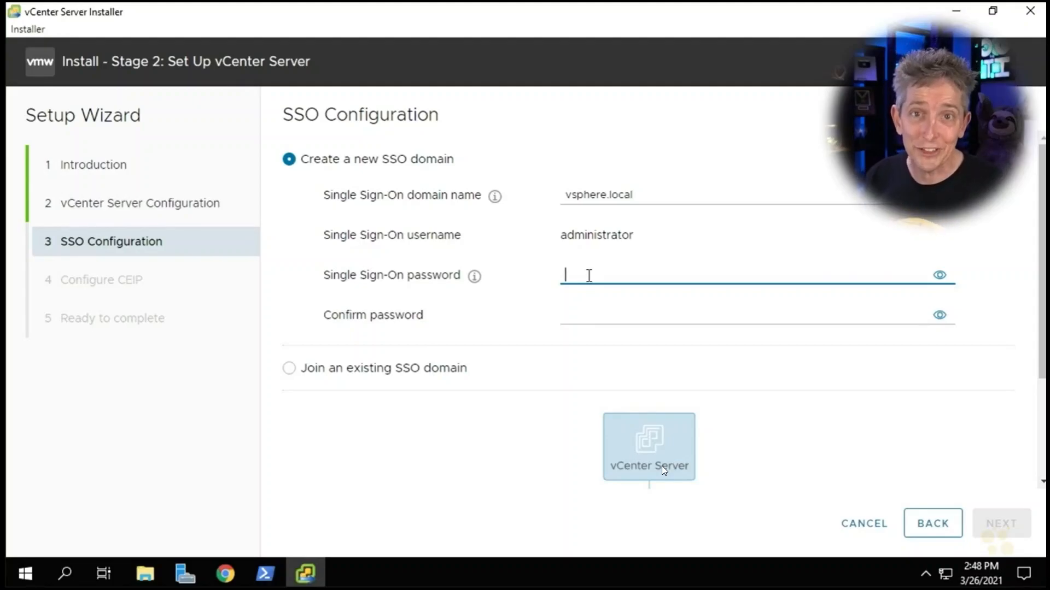
text(••••••••)
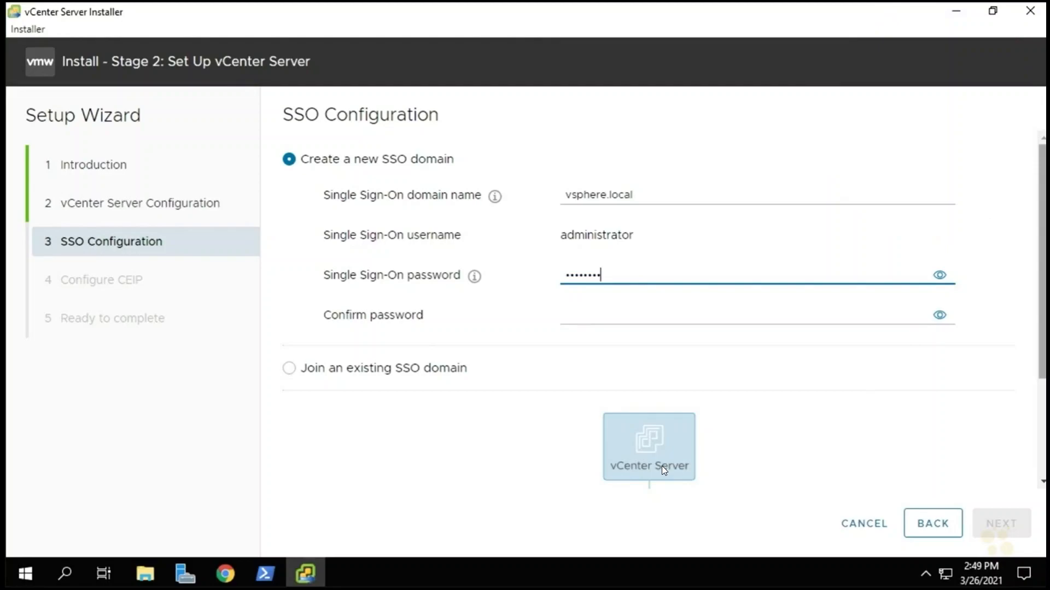
click(605, 317)
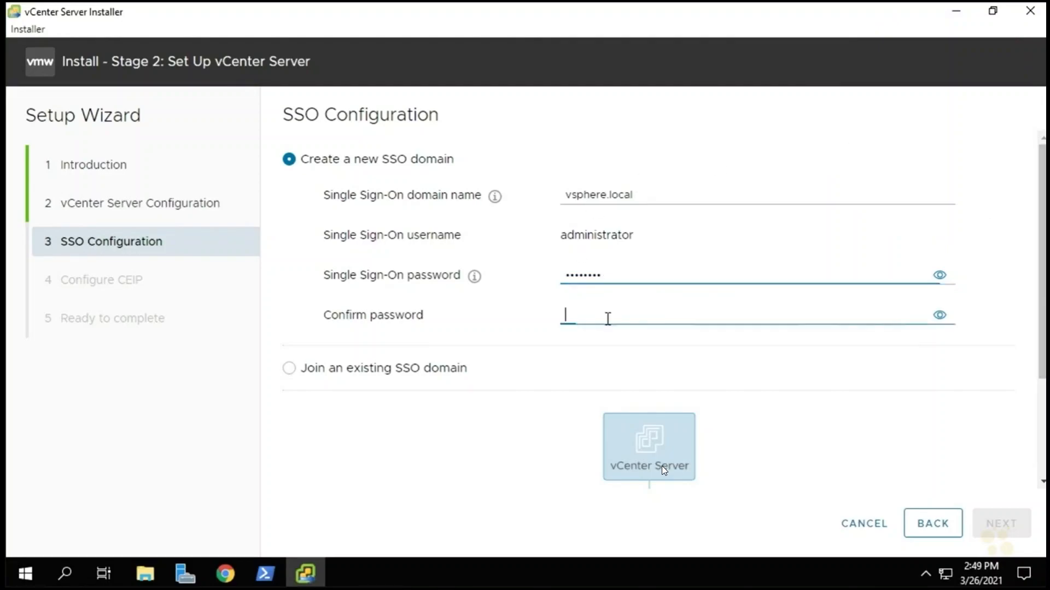
key(ctrl+v)
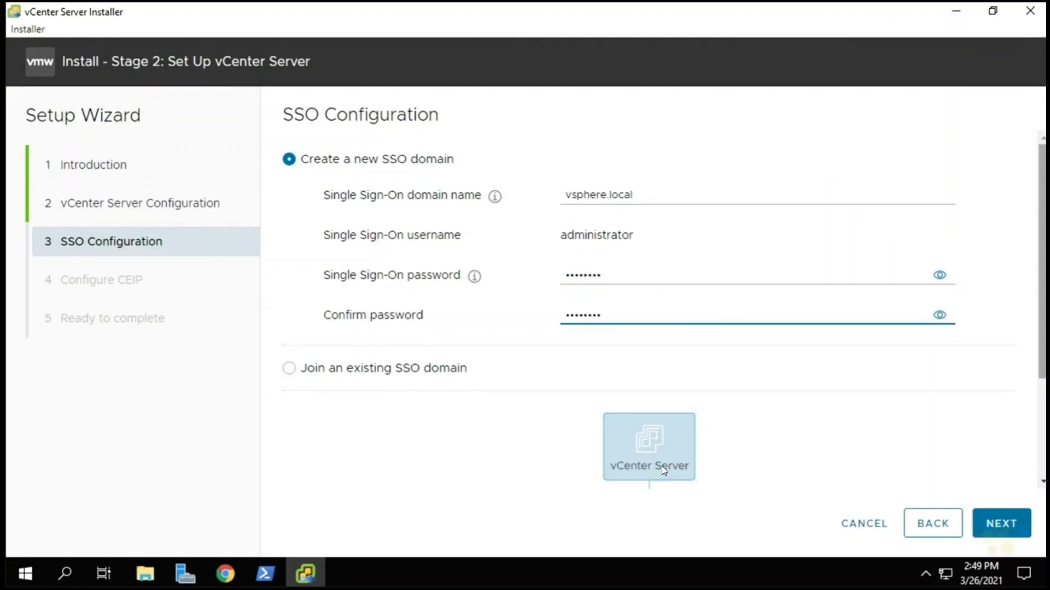
click(1002, 527)
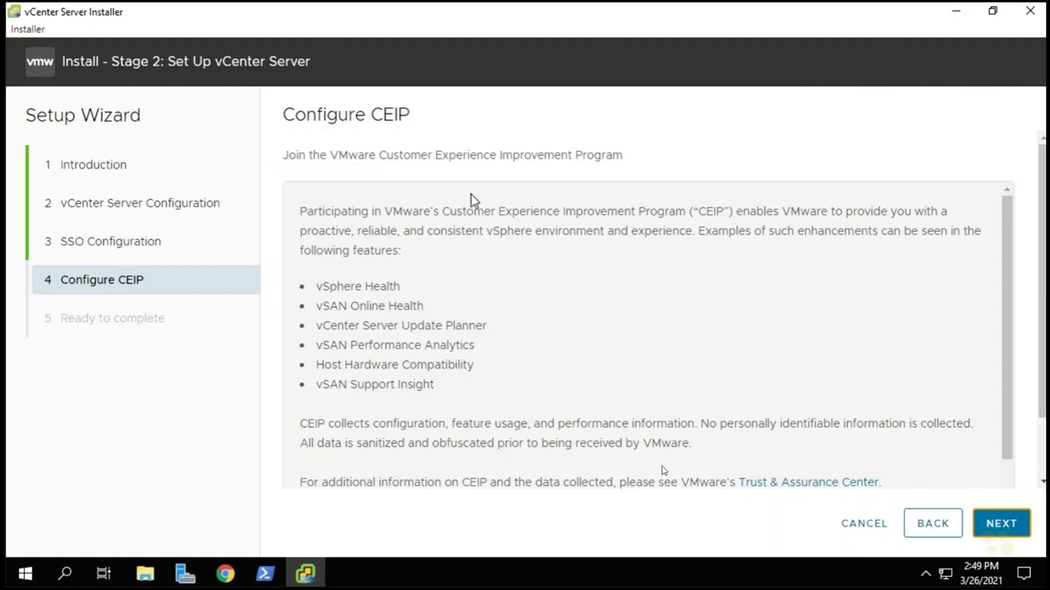
Opt out of the Customer Experience Improvement Program and continue to the summary.
scroll(607, 271, down, 5)
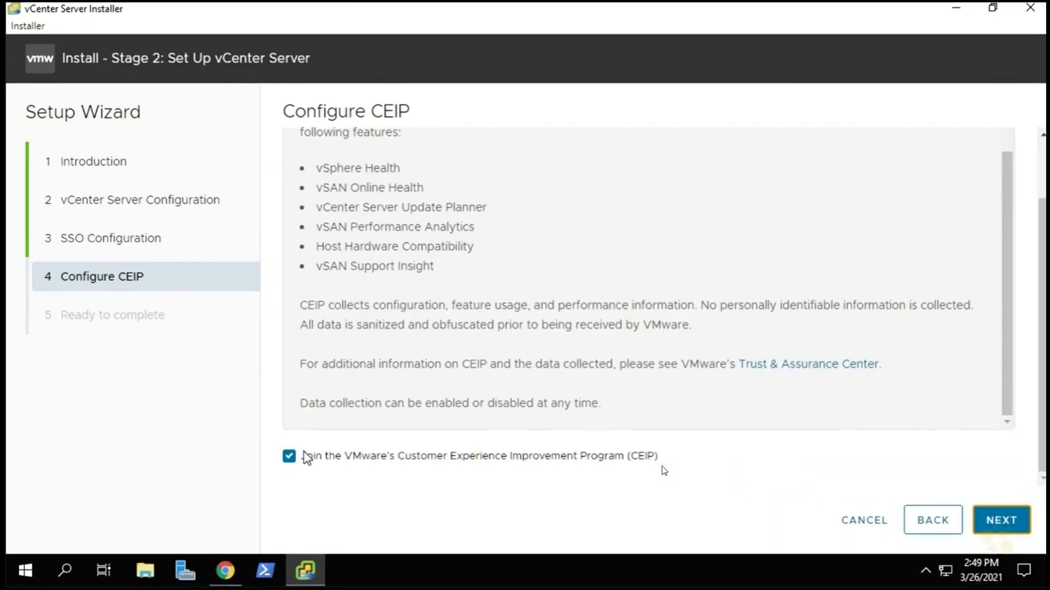
click(289, 459)
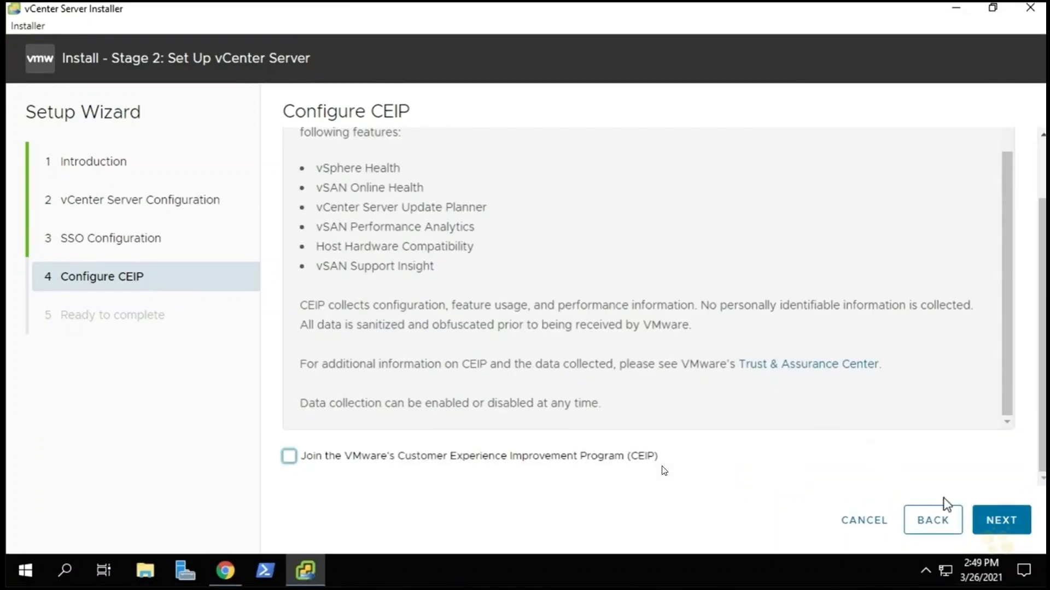
click(1006, 524)
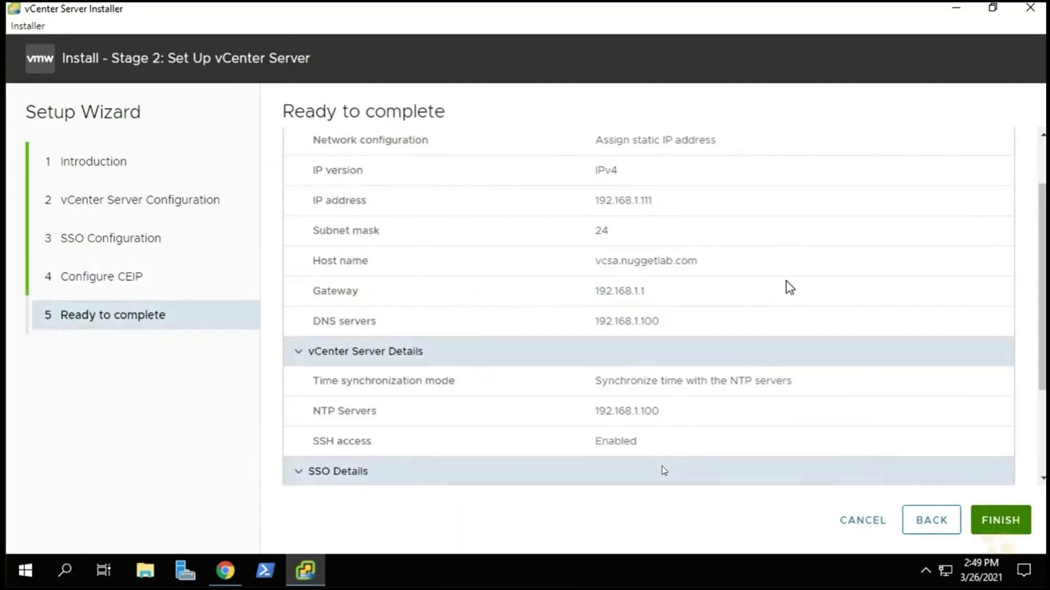
Review the summary's IP 192.168.1.111 and NTP server 192.168.1.100, then finish the Stage 2 setup.
scroll(786, 282, up, 3)
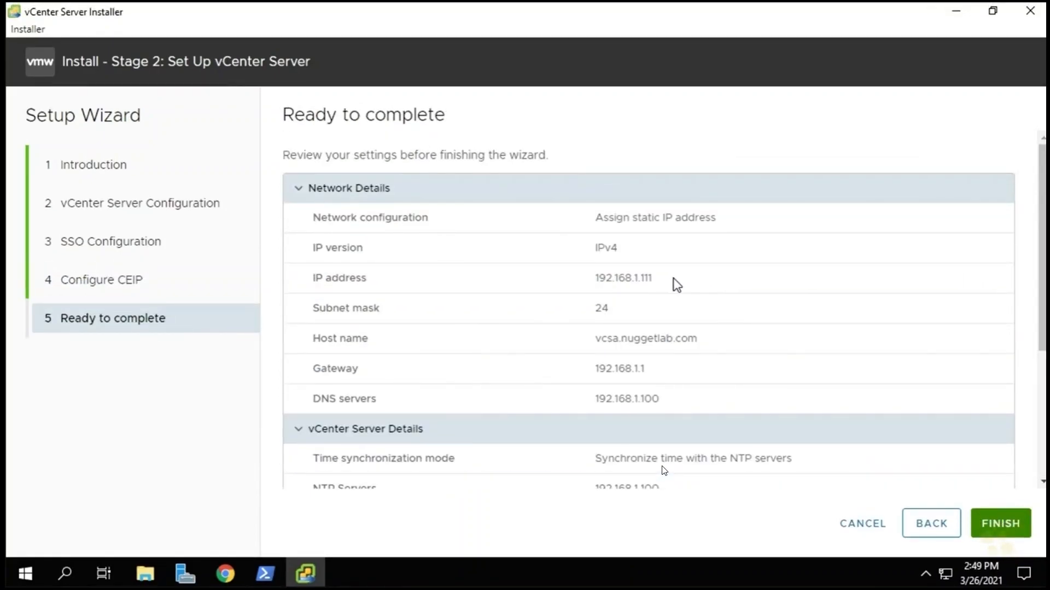
double_click(653, 279)
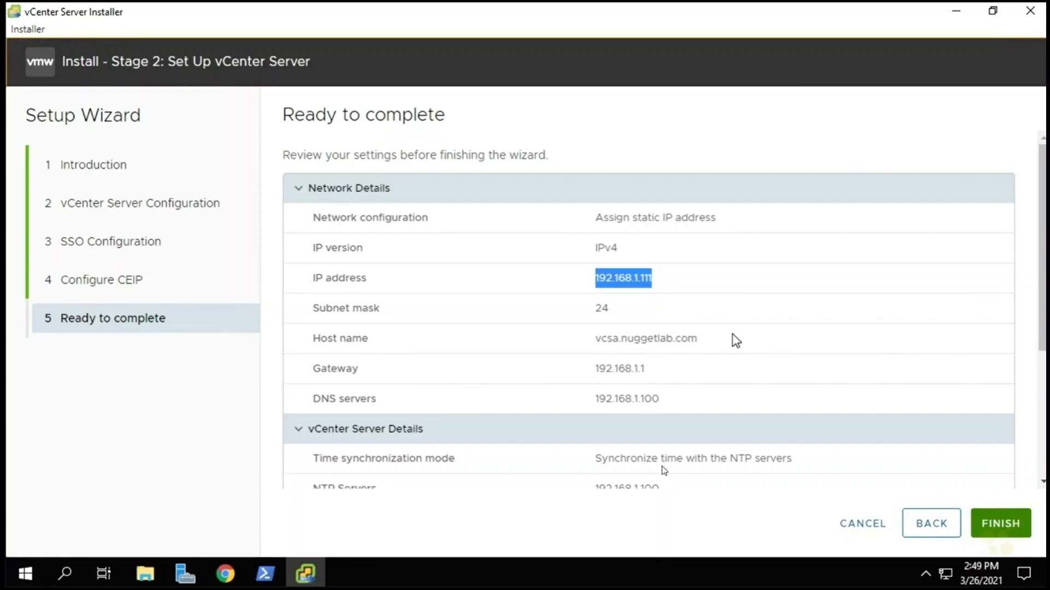
scroll(667, 386, down, 4)
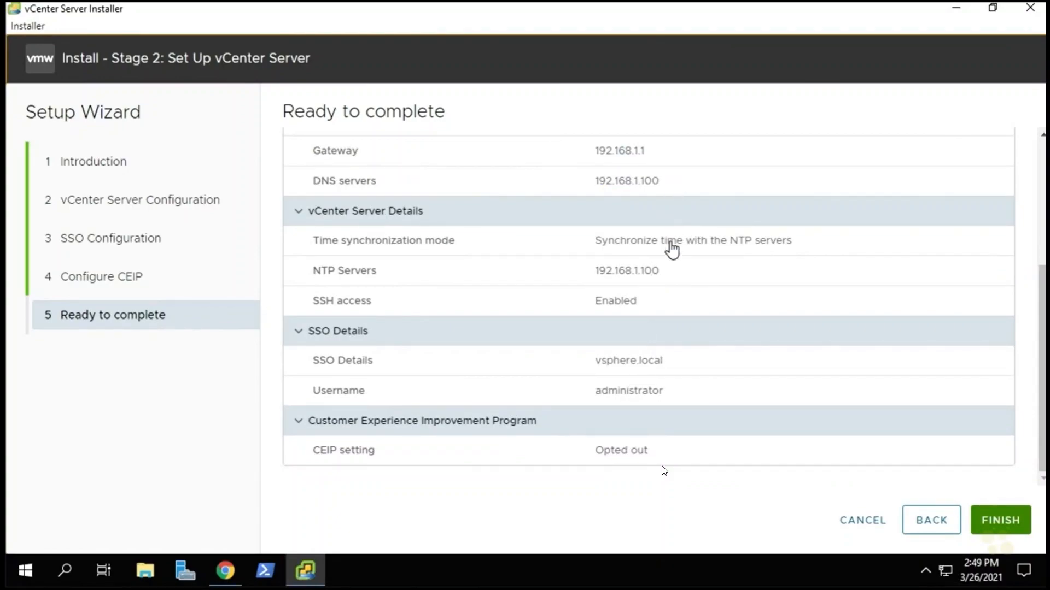
double_click(652, 271)
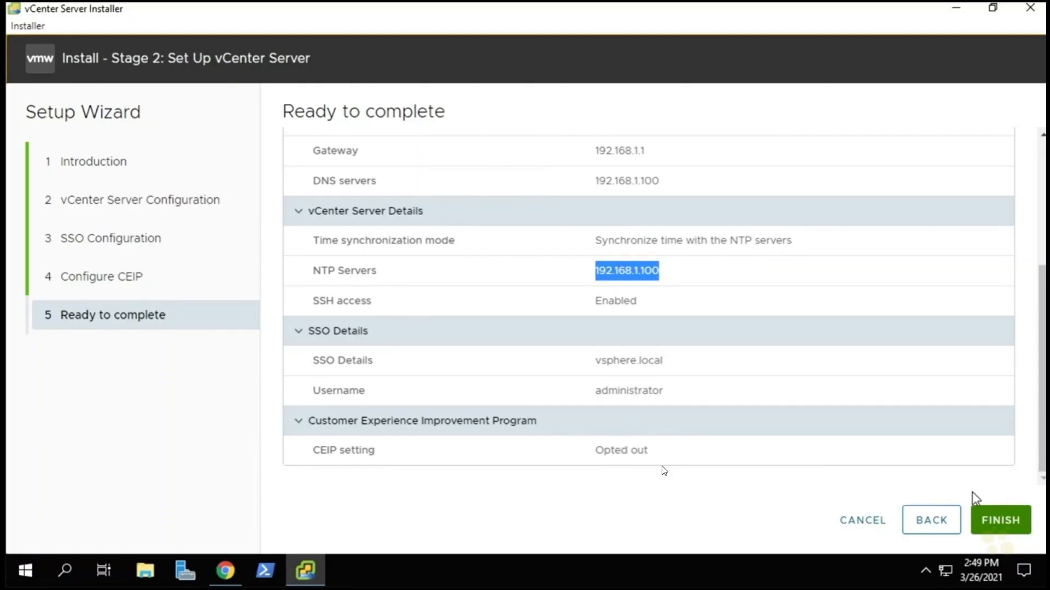
click(1004, 522)
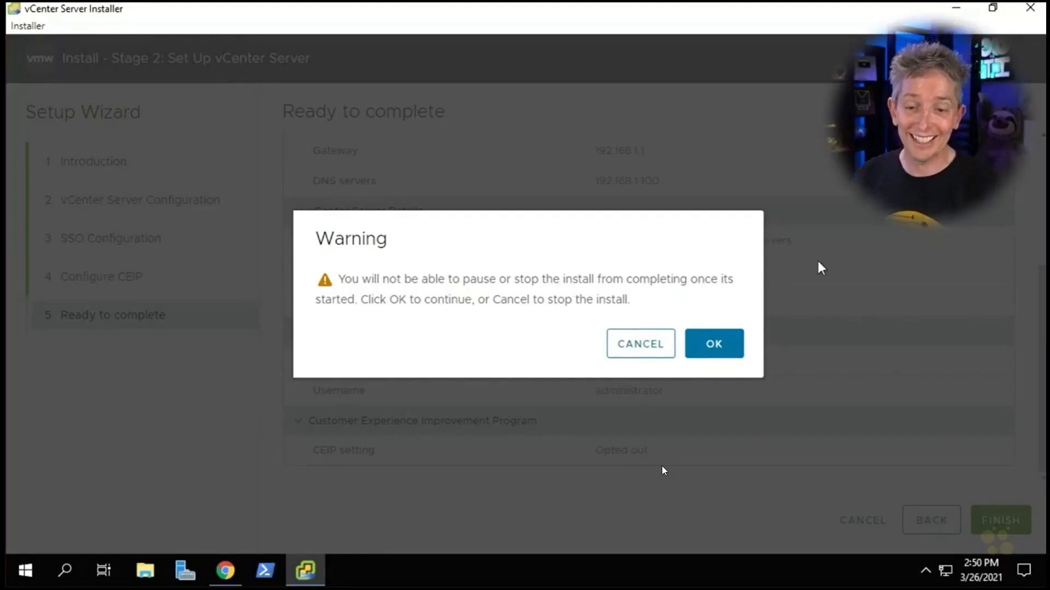
Accept the cannot-pause warning so Stage 2 runs, and switch to the ESXi Host Client in Chrome.
click(721, 355)
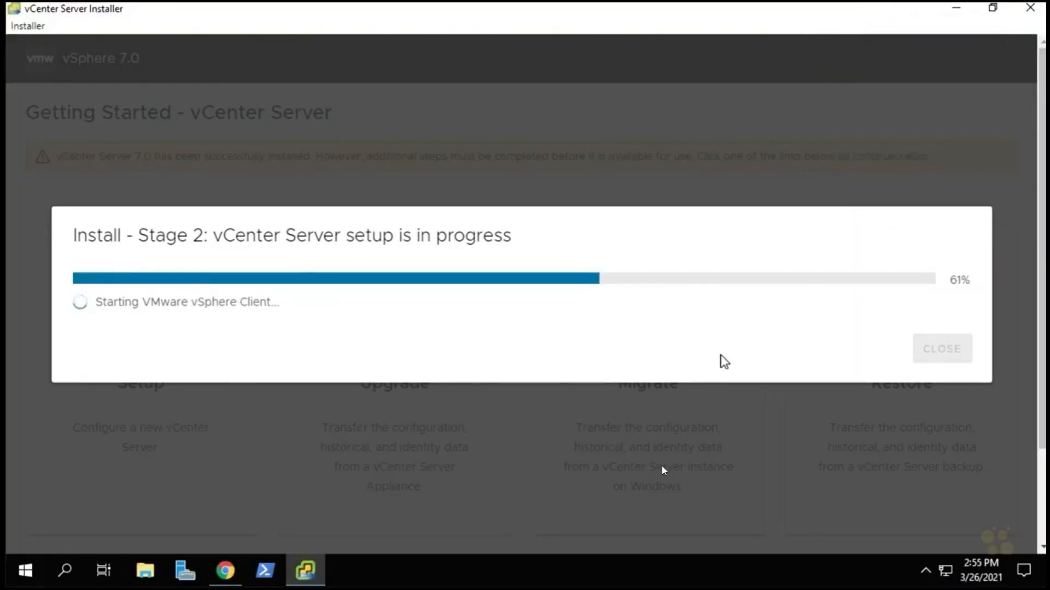
click(223, 573)
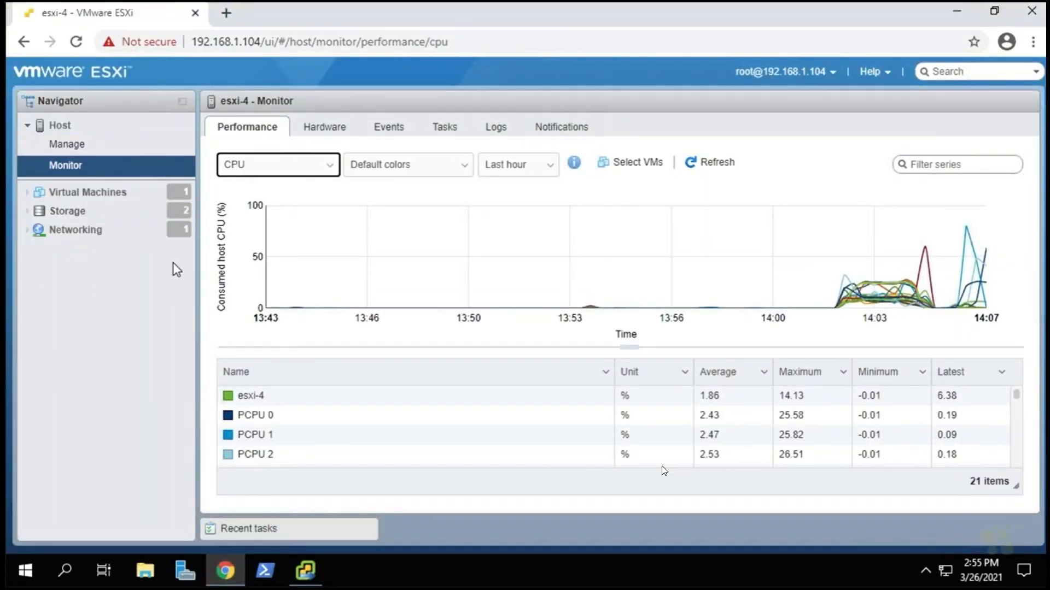
On the ESXi host's Monitor performance page, view memory, network, then CPU charts, and minimize Chrome.
click(72, 145)
click(65, 172)
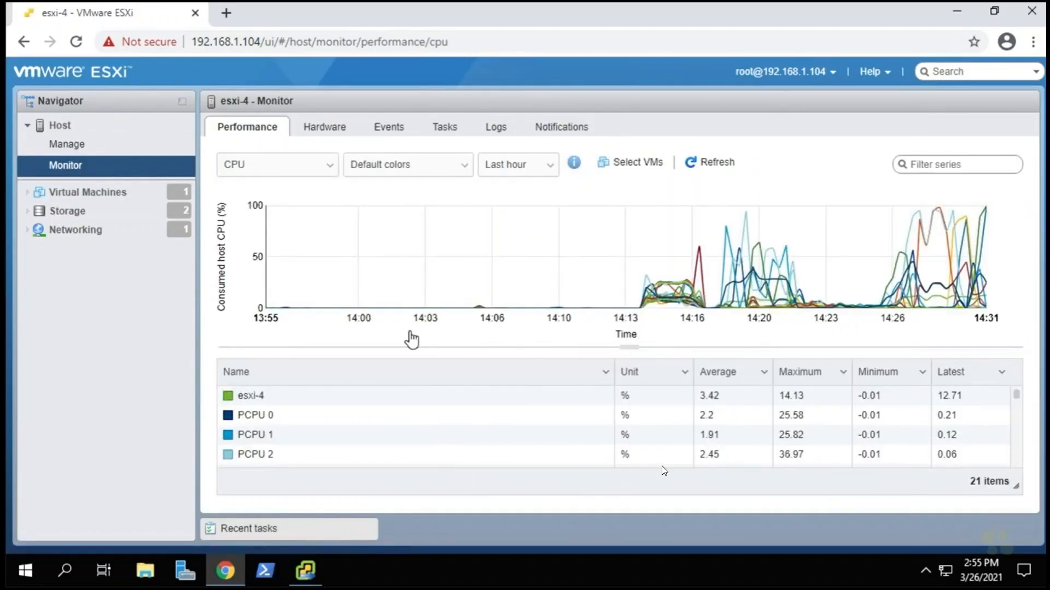
click(264, 162)
click(263, 196)
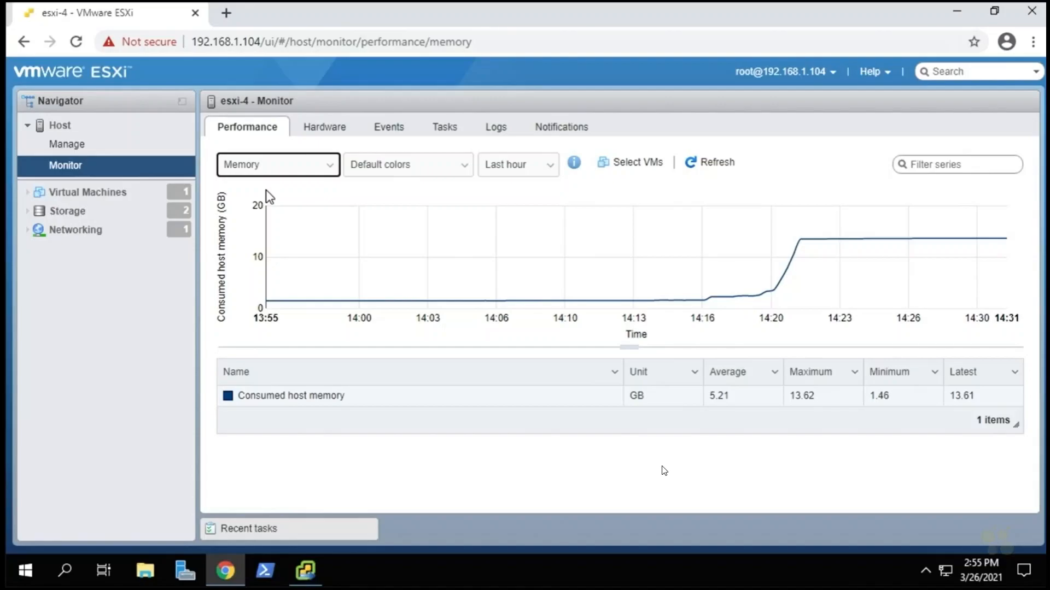
click(257, 166)
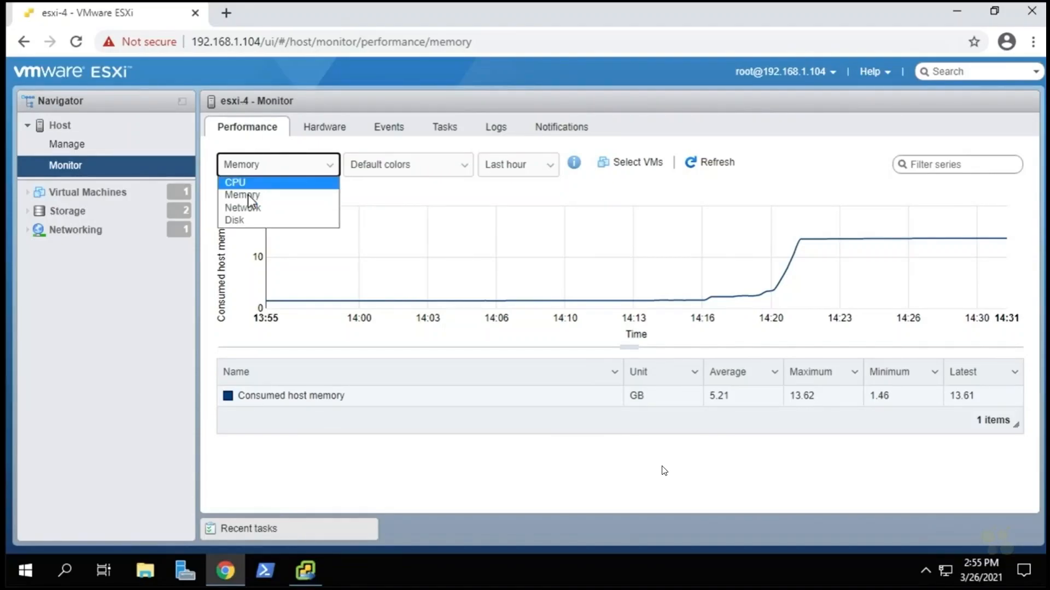
click(249, 210)
click(257, 165)
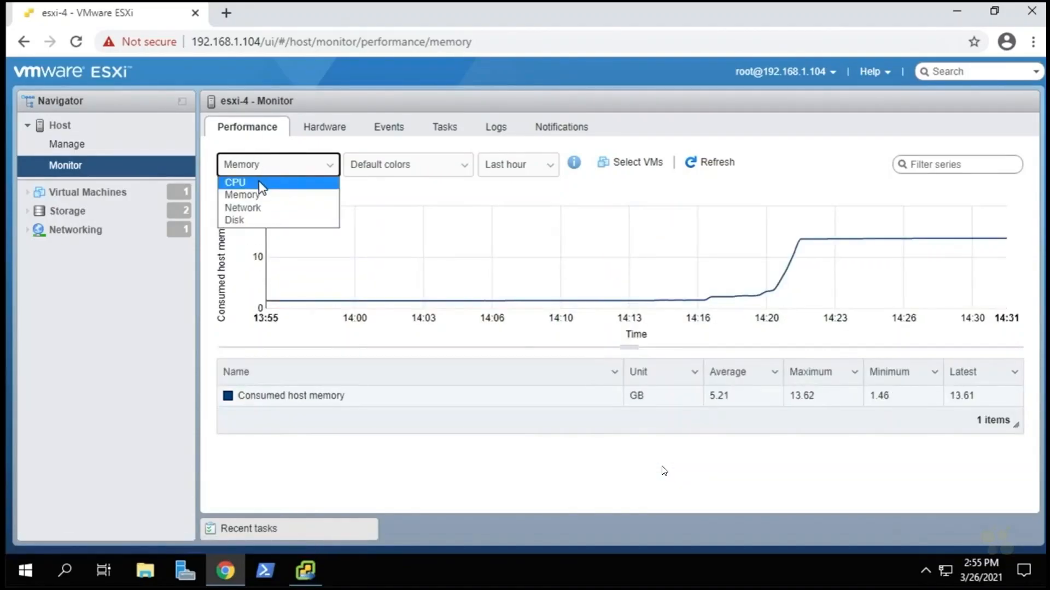
click(259, 182)
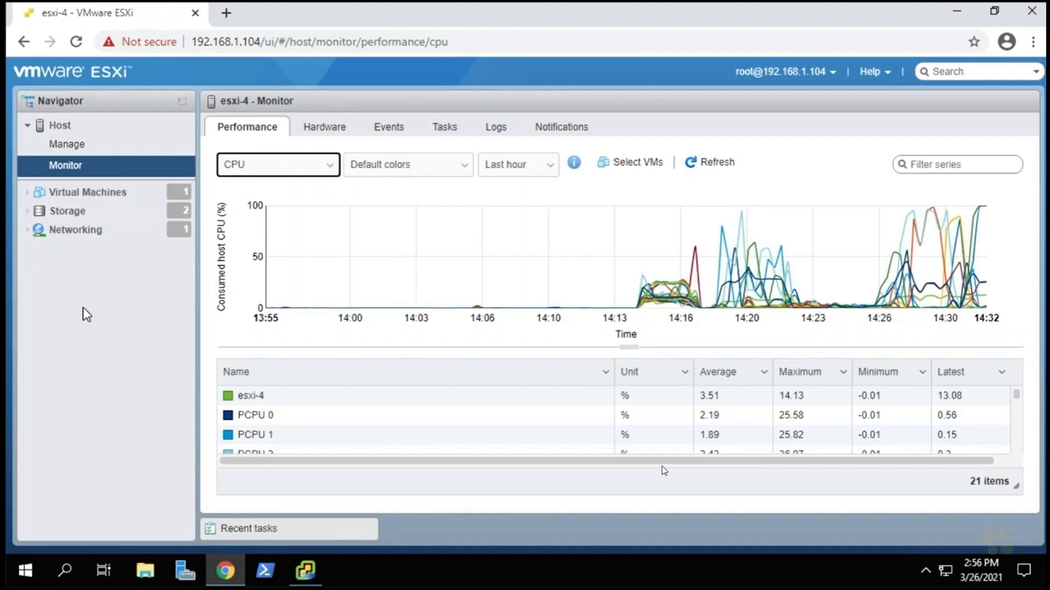
click(954, 15)
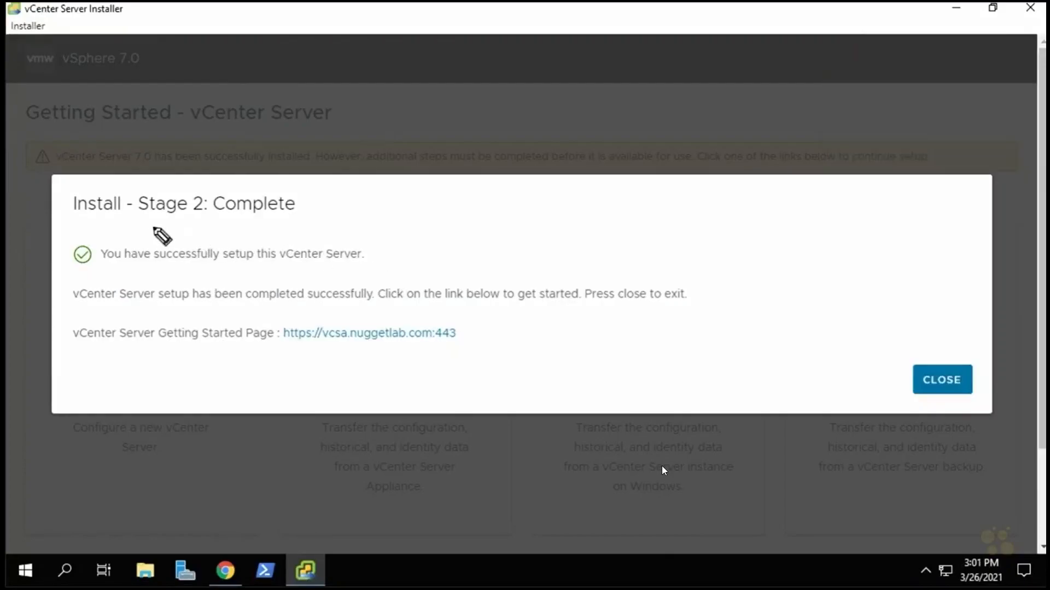
Annotate the Stage 2: Complete heading and vcsa.nuggetlab.com:443 link, then close the installer.
drag(149, 228, 298, 221)
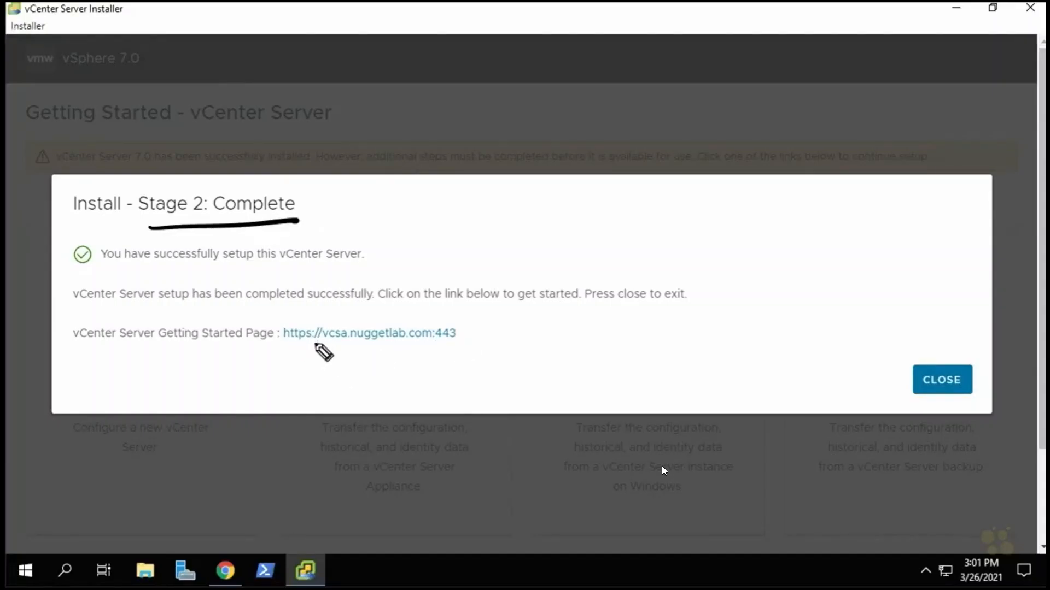
drag(322, 345, 437, 344)
drag(480, 309, 463, 329)
drag(462, 320, 474, 328)
drag(413, 308, 404, 325)
drag(403, 316, 415, 324)
drag(390, 378, 395, 353)
drag(387, 362, 399, 362)
drag(373, 301, 373, 318)
drag(366, 310, 379, 309)
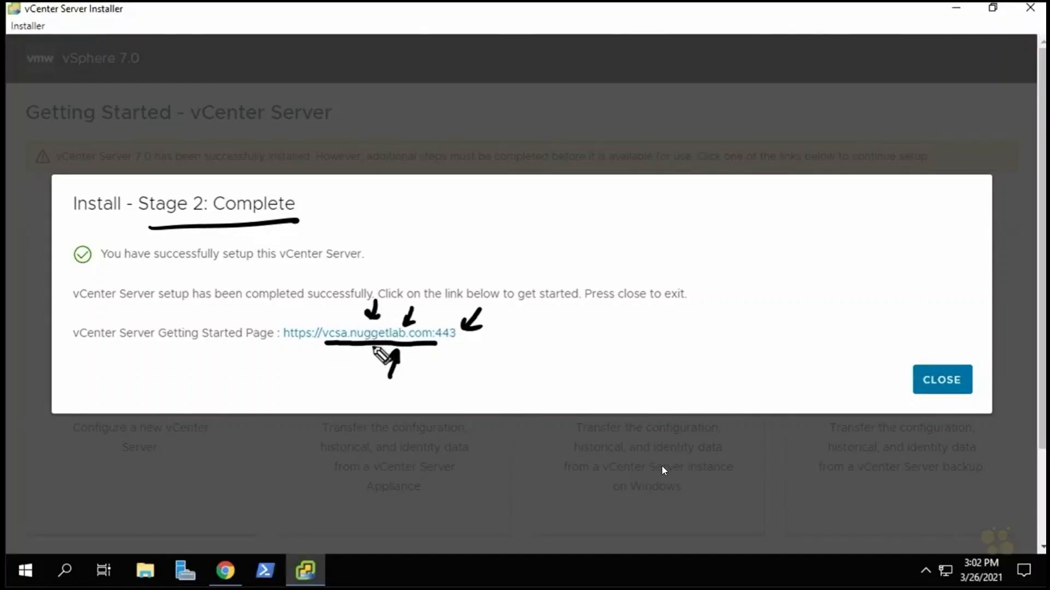
mouse_move(613, 351)
mouse_down()
mouse_move(490, 326)
mouse_move(494, 347)
mouse_up()
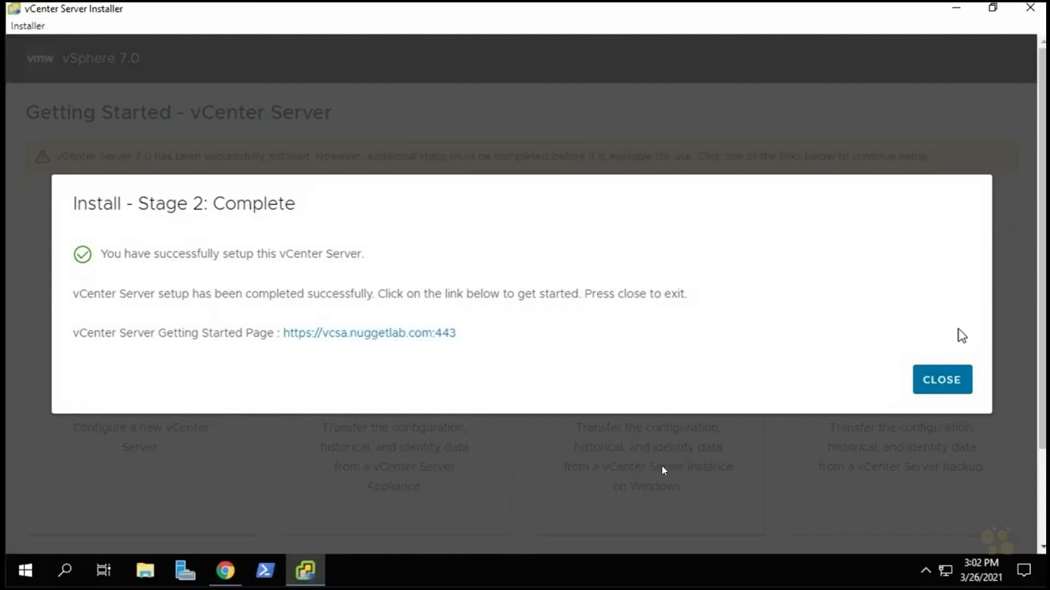
click(944, 390)
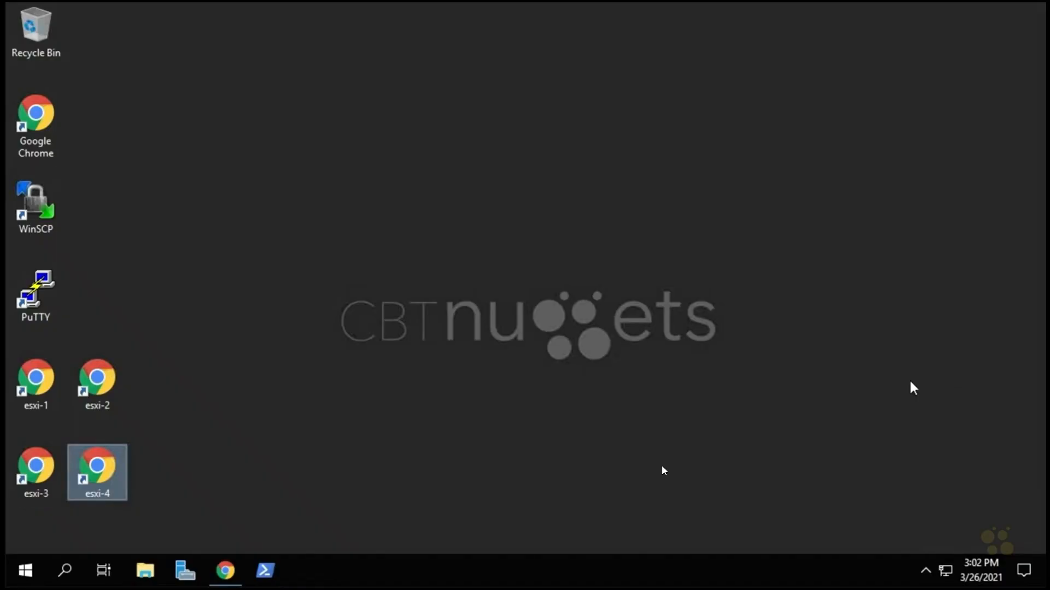
Close the ESXi host page and load vcsa.nuggetlab.com in a new Chrome window.
click(234, 571)
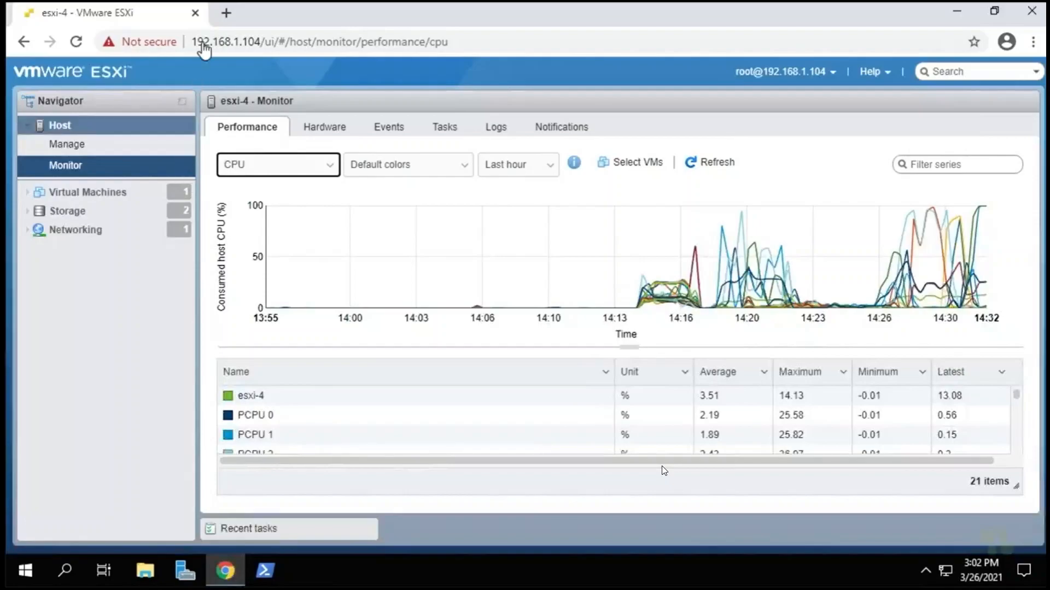
click(195, 13)
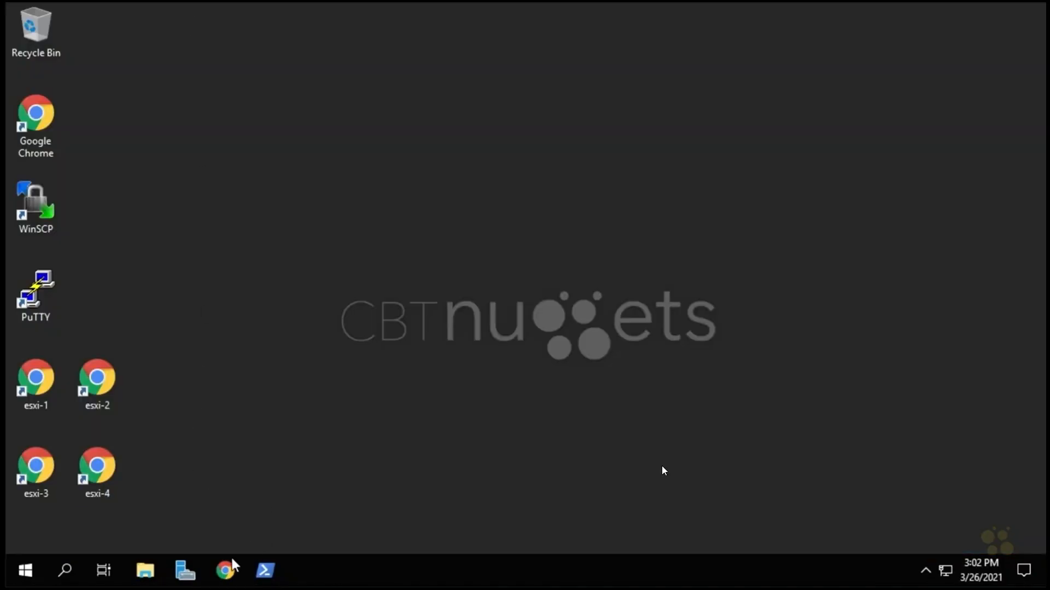
click(226, 573)
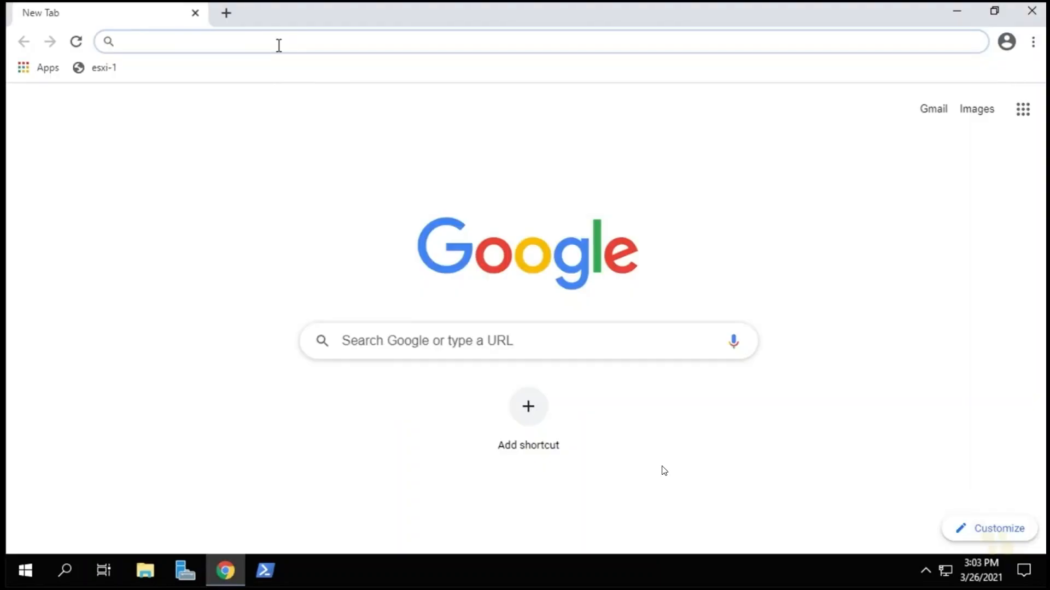
text(vcsa)
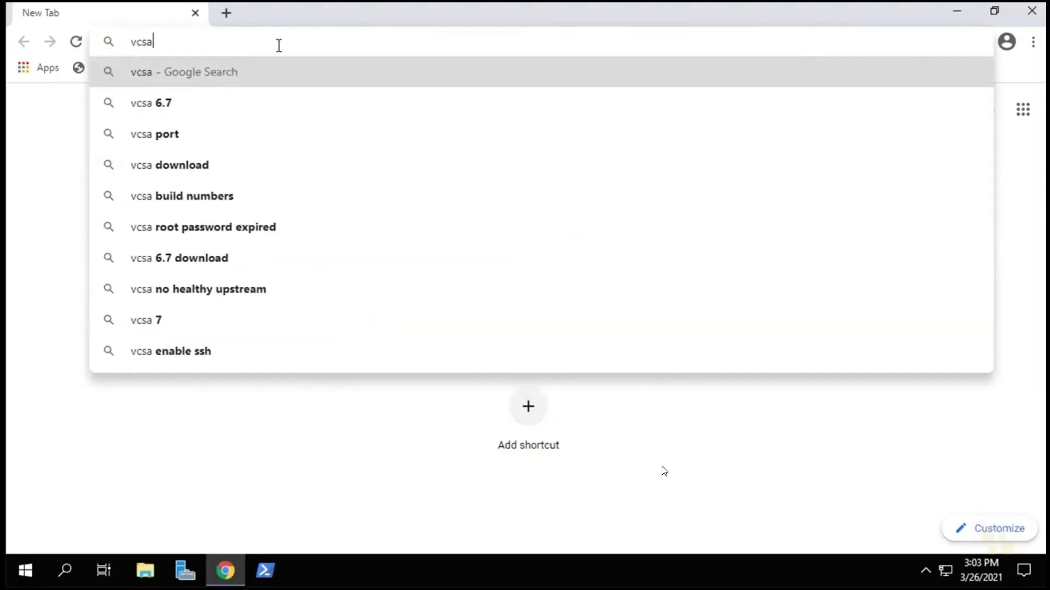
text(.nuggetlab.com)
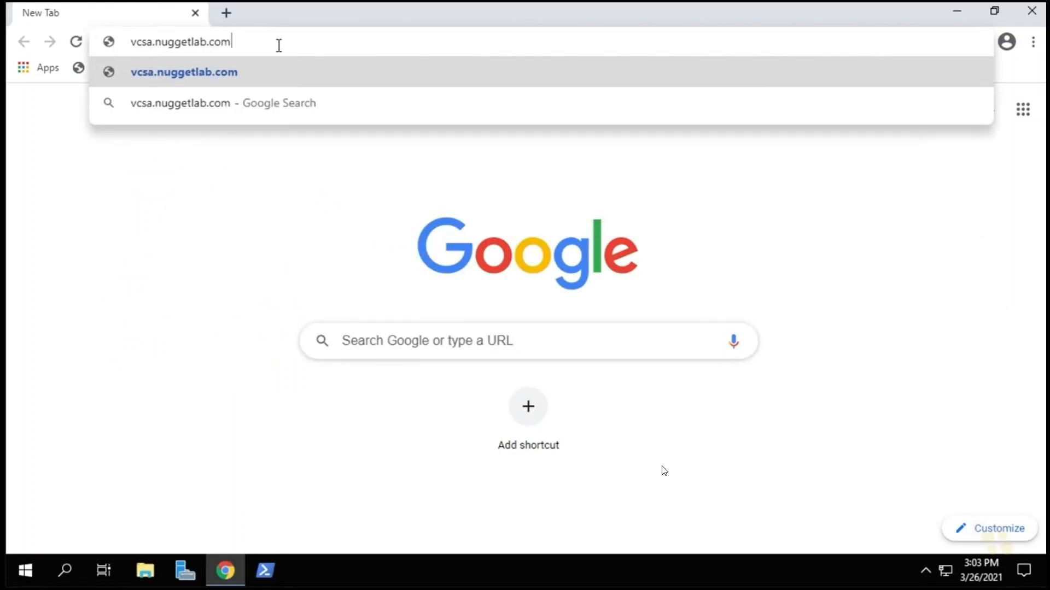
key(Return)
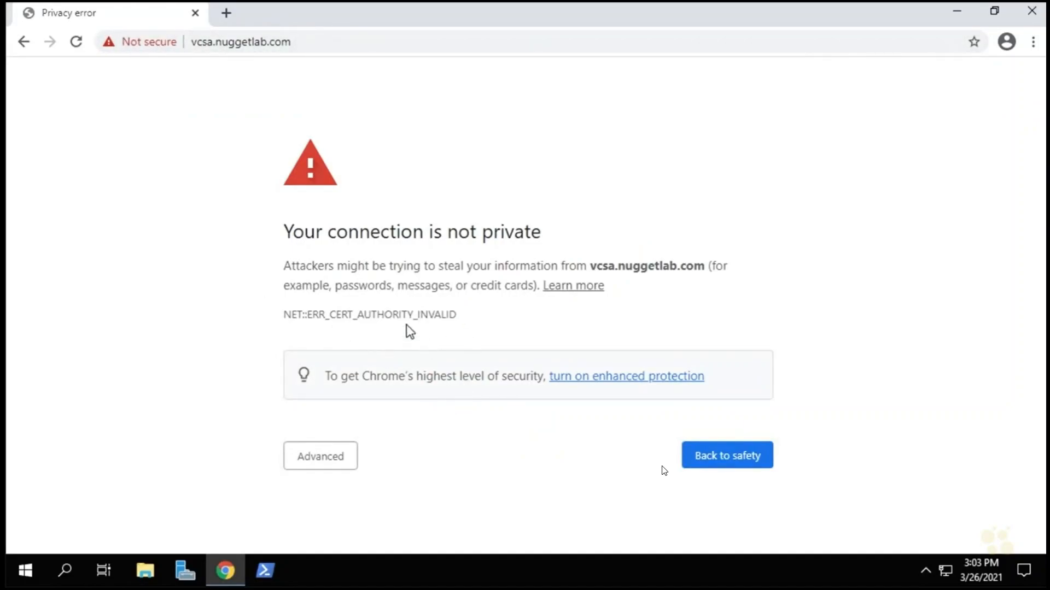
Proceed past the certificate warning via Advanced and launch the vSphere Client (HTML5).
click(326, 463)
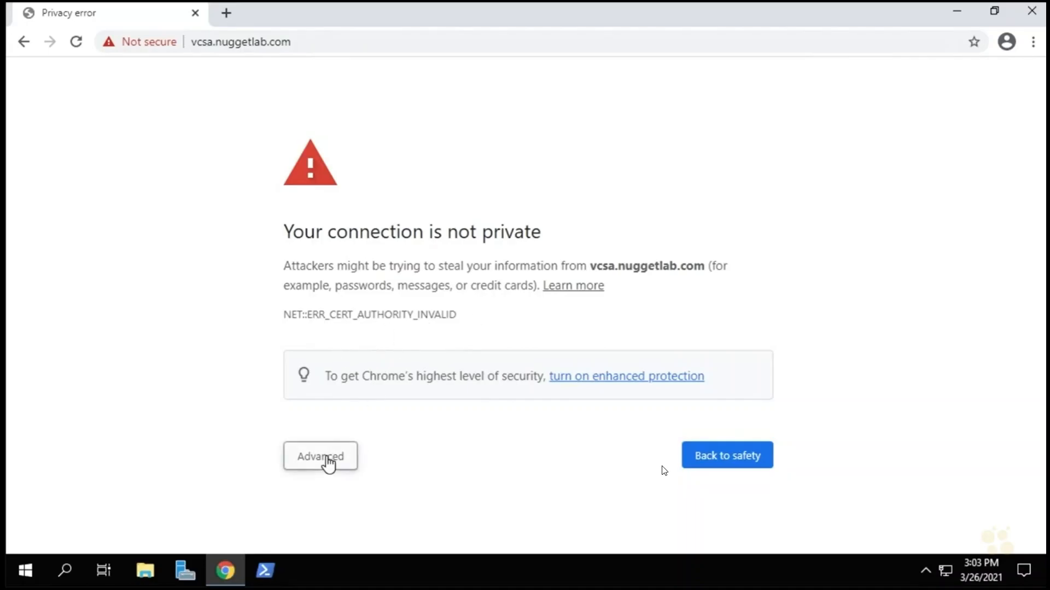
scroll(460, 424, down, 2)
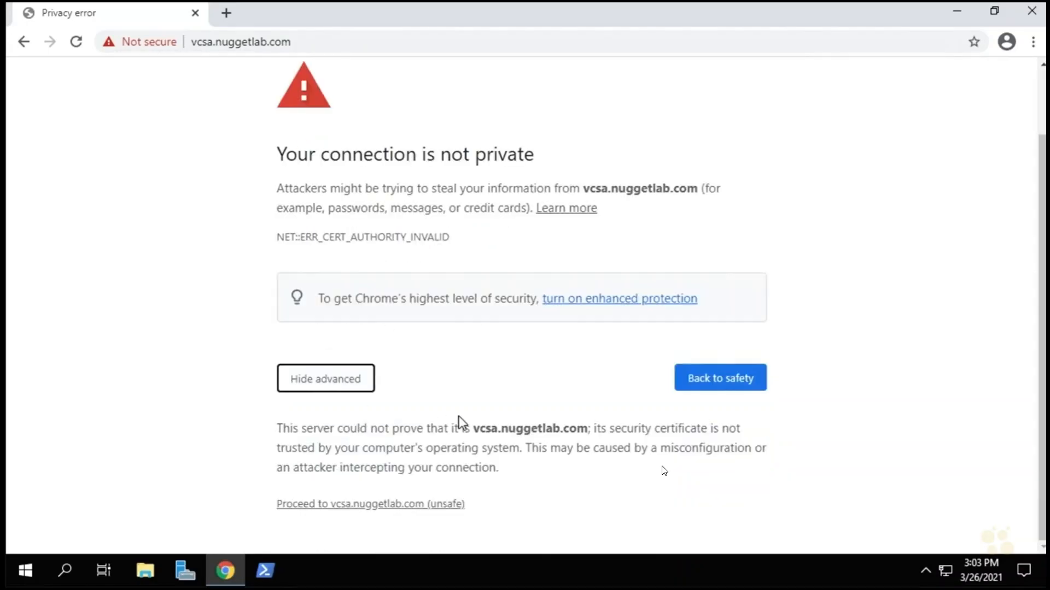
click(364, 511)
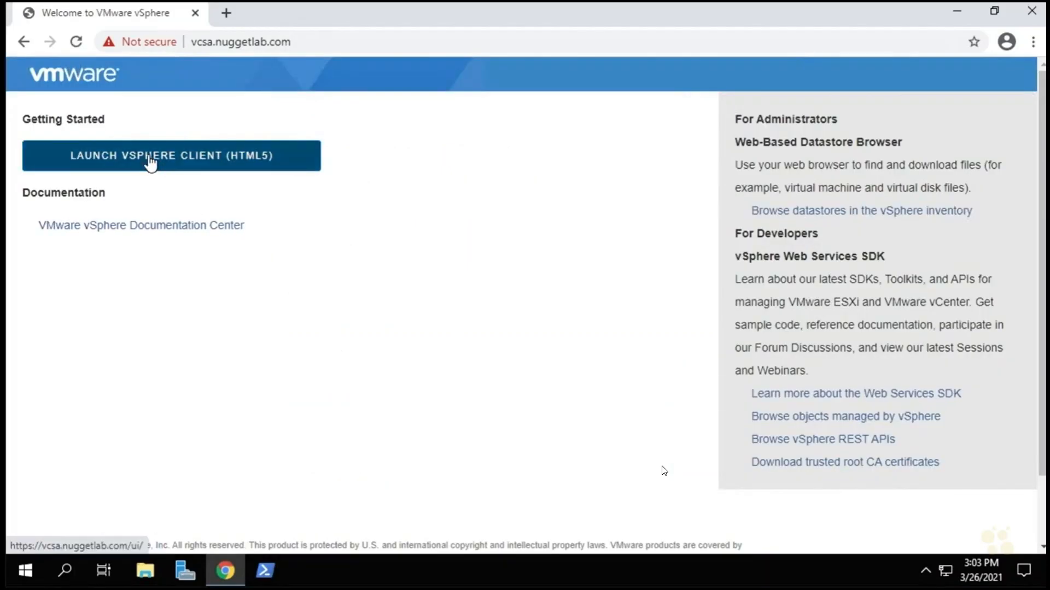
click(150, 163)
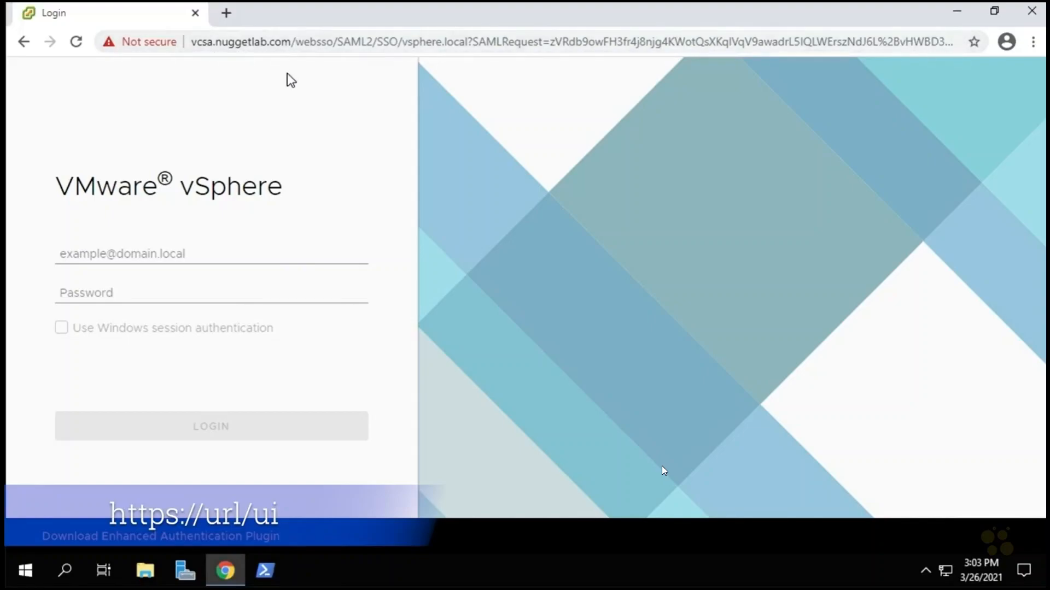
click(117, 254)
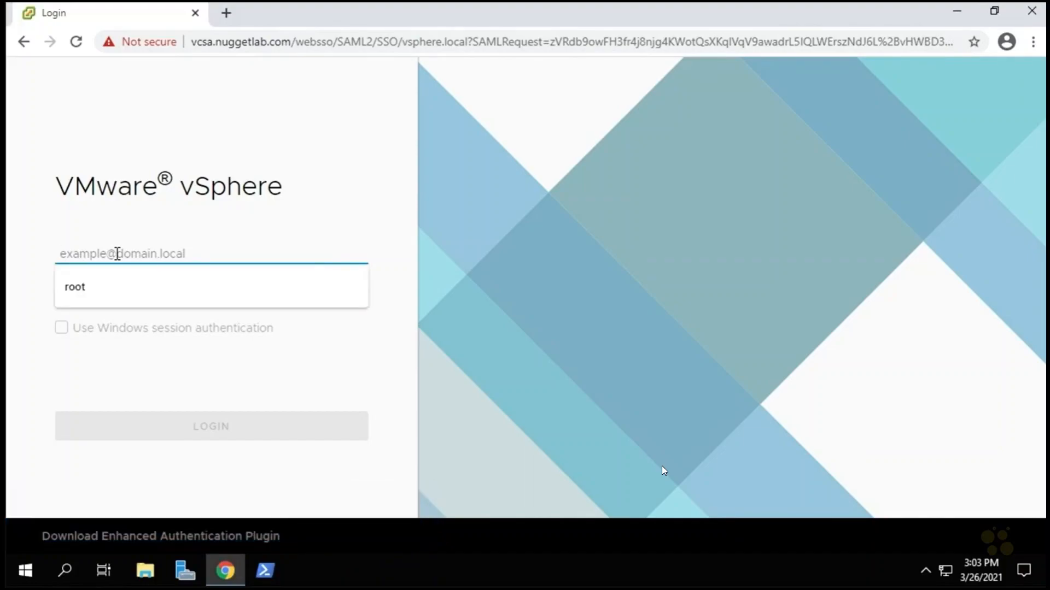
text(admin)
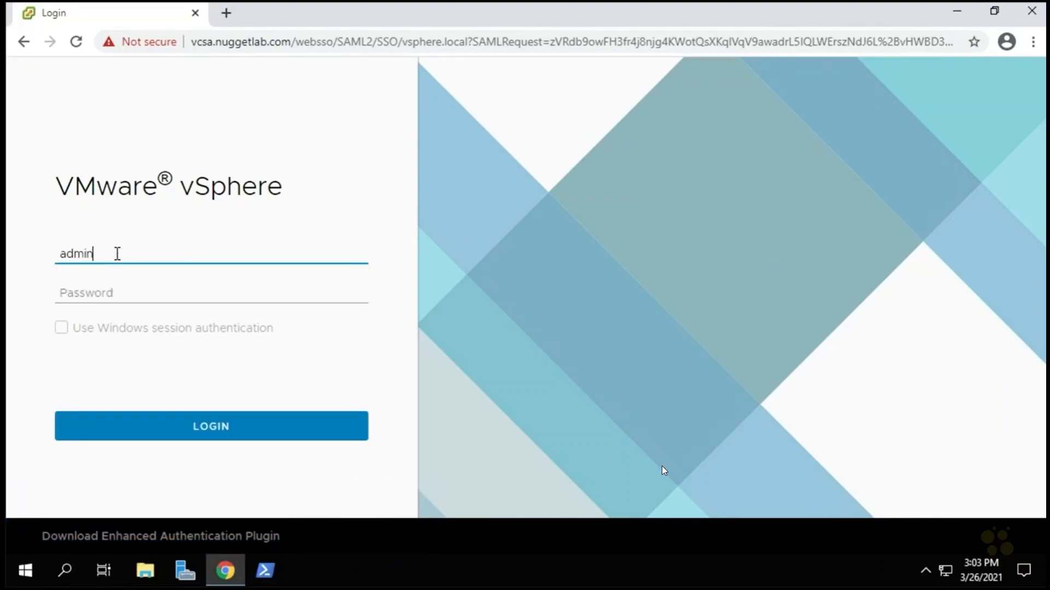
text(istrator@vsphere.local)
click(100, 292)
text(********)
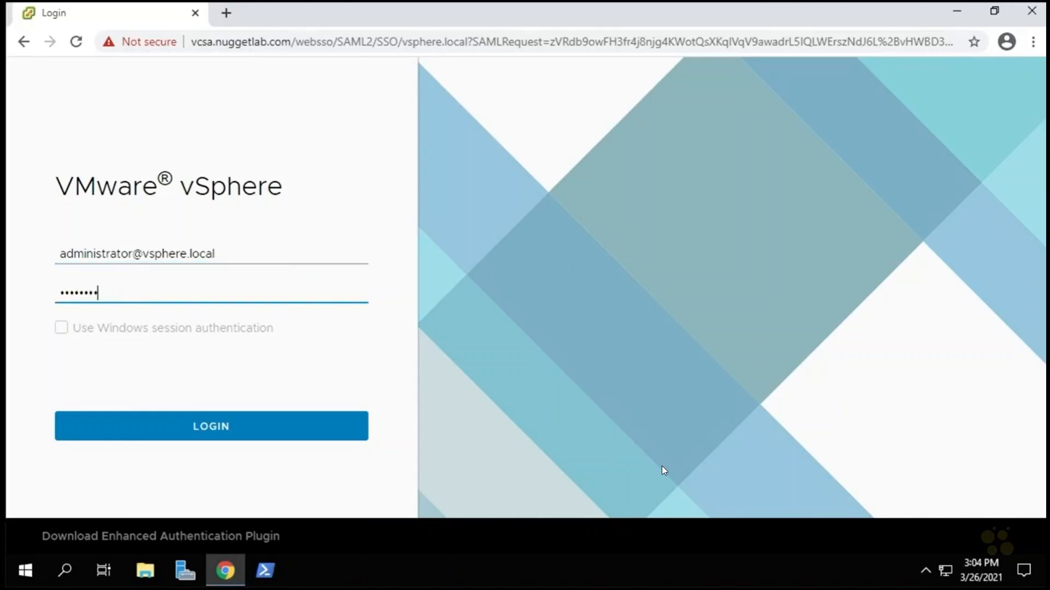
click(225, 436)
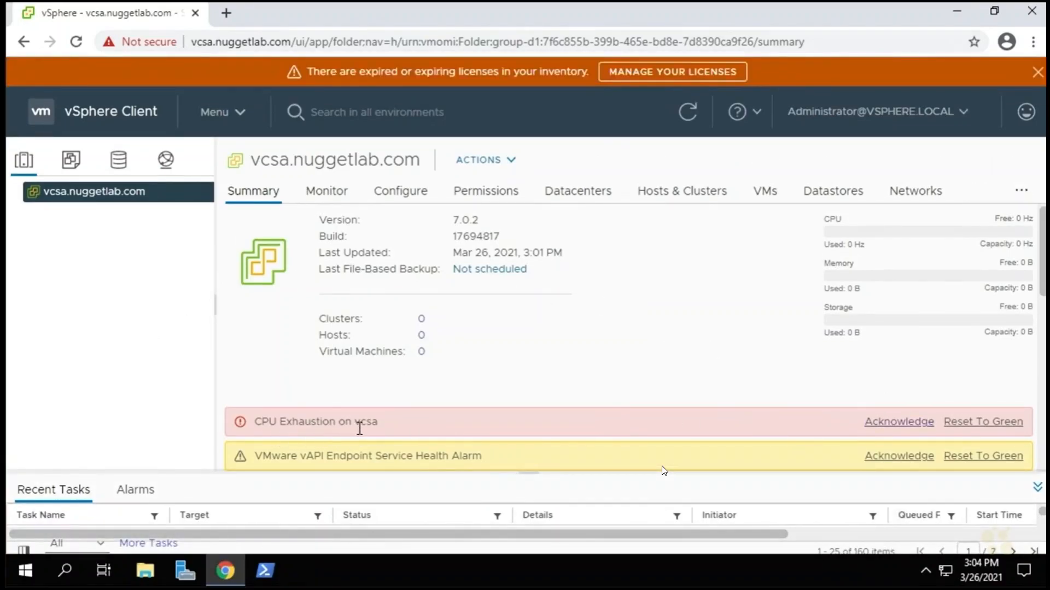
Reset the CPU Exhaustion and vAPI Endpoint Service Health alarms to green, then open the Menu.
click(984, 427)
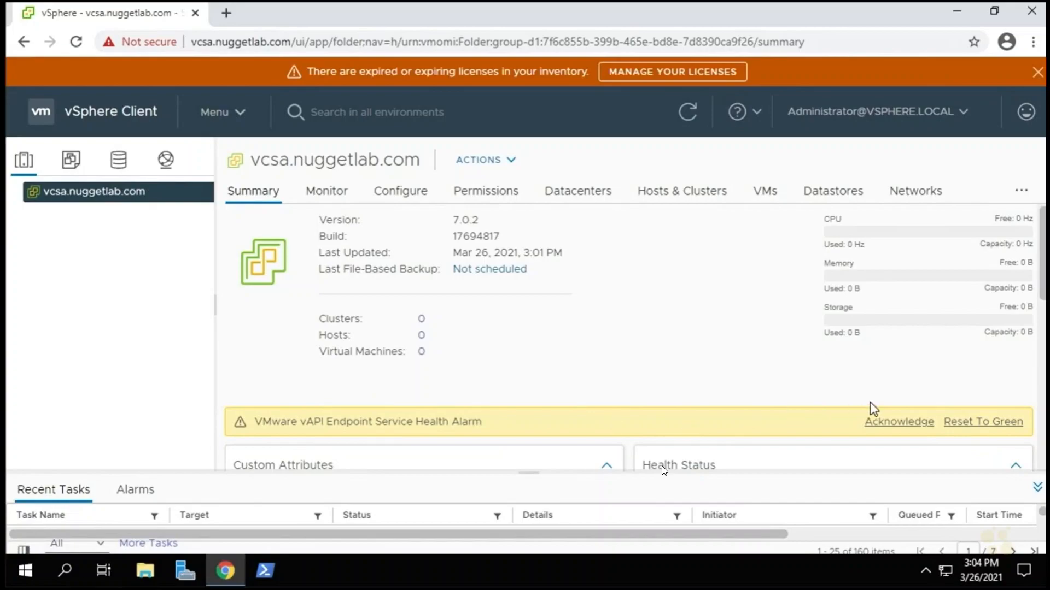
click(977, 424)
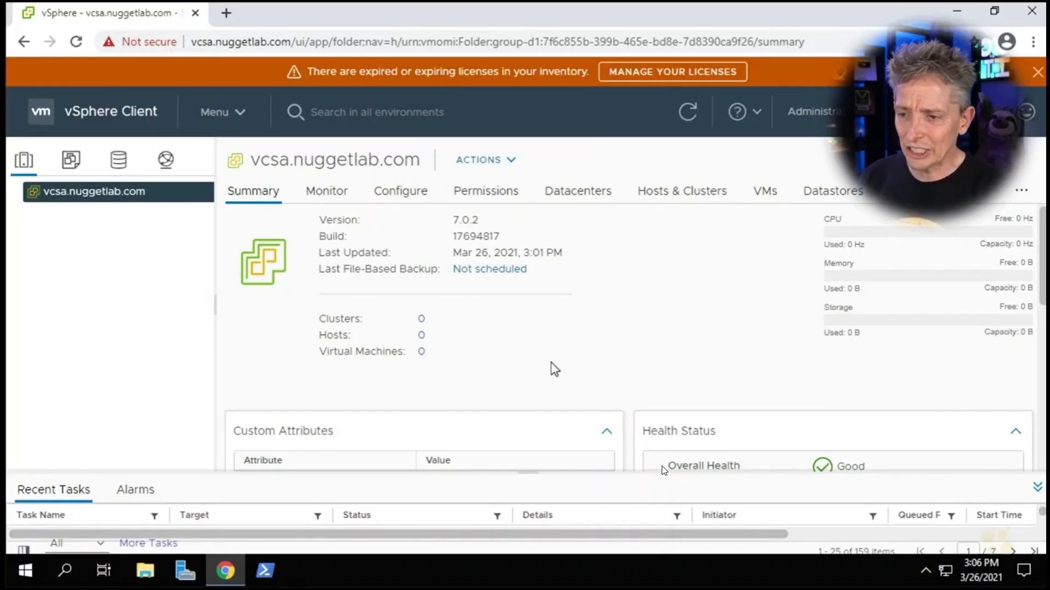
click(227, 126)
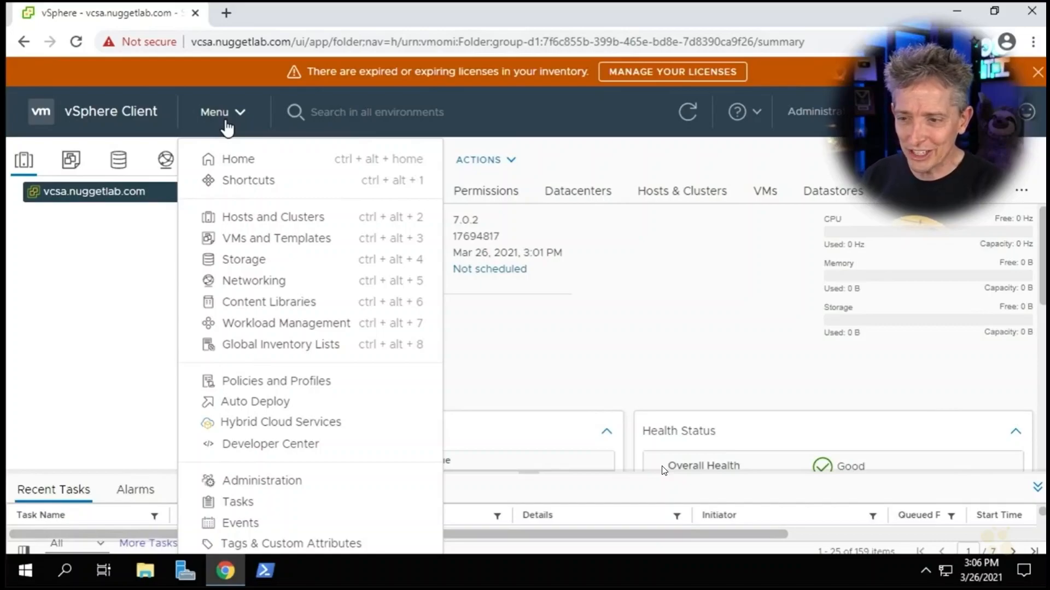
Open Administration > Licenses, showing the Evaluation License, and start adding a new license key.
click(294, 488)
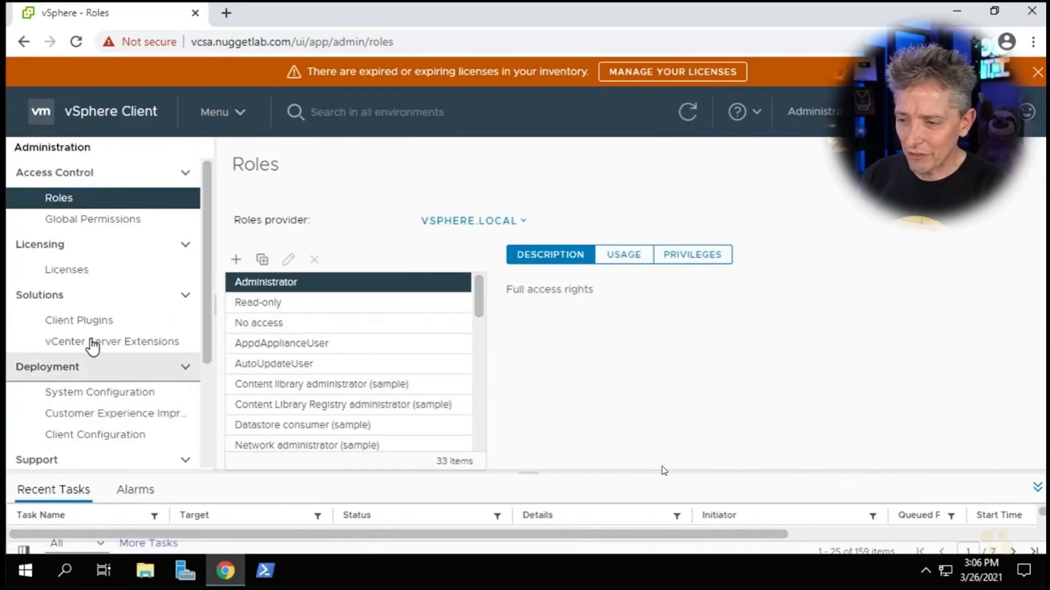
click(67, 274)
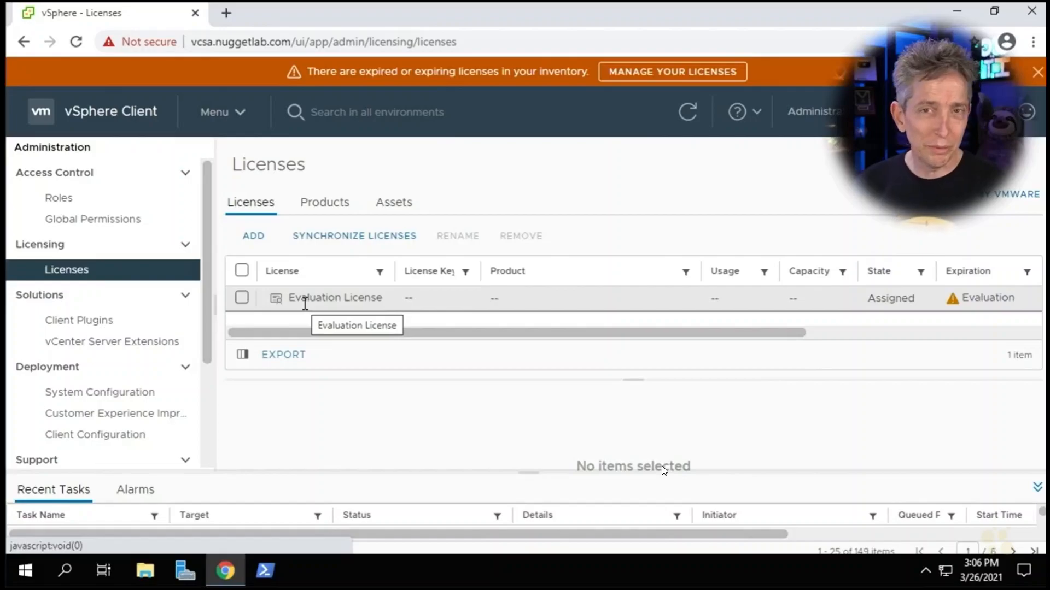
click(255, 236)
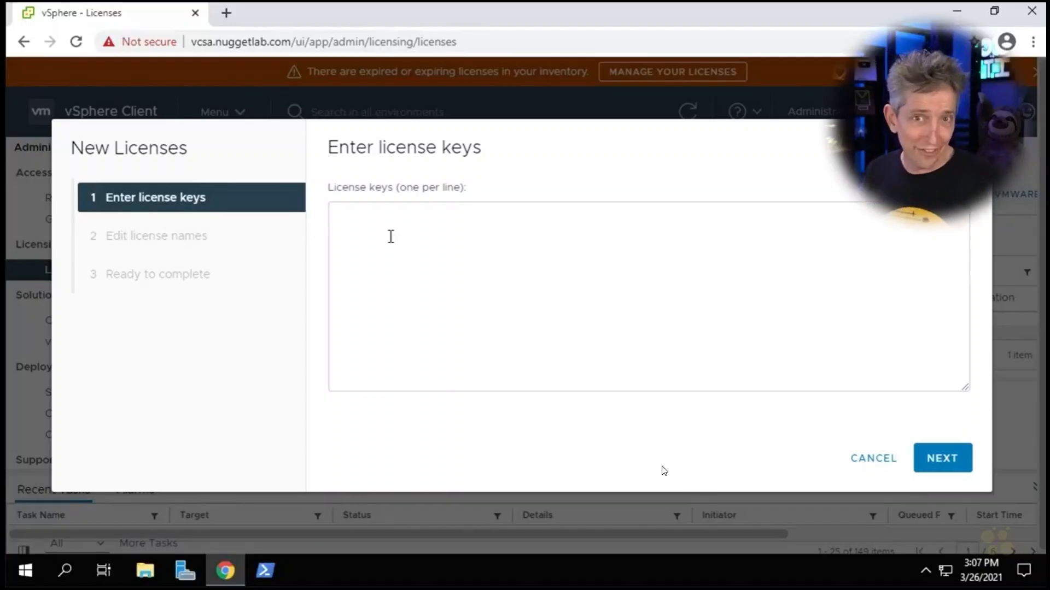
Cancel the New Licenses wizard so only the Evaluation License remains, leaving the lesson video paused at 24:13.
click(872, 462)
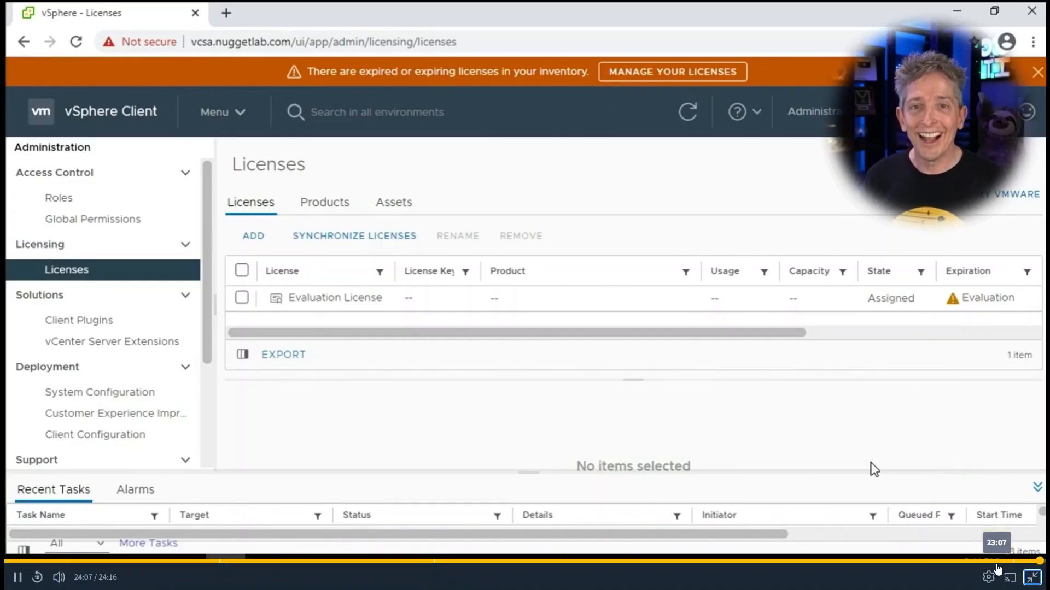
click(1032, 578)
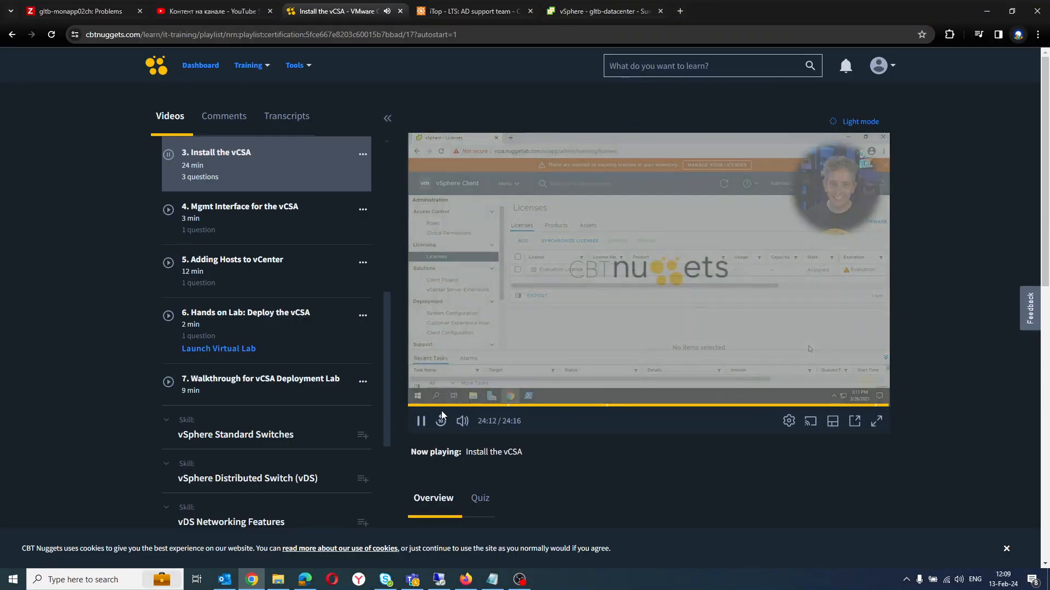
click(421, 421)
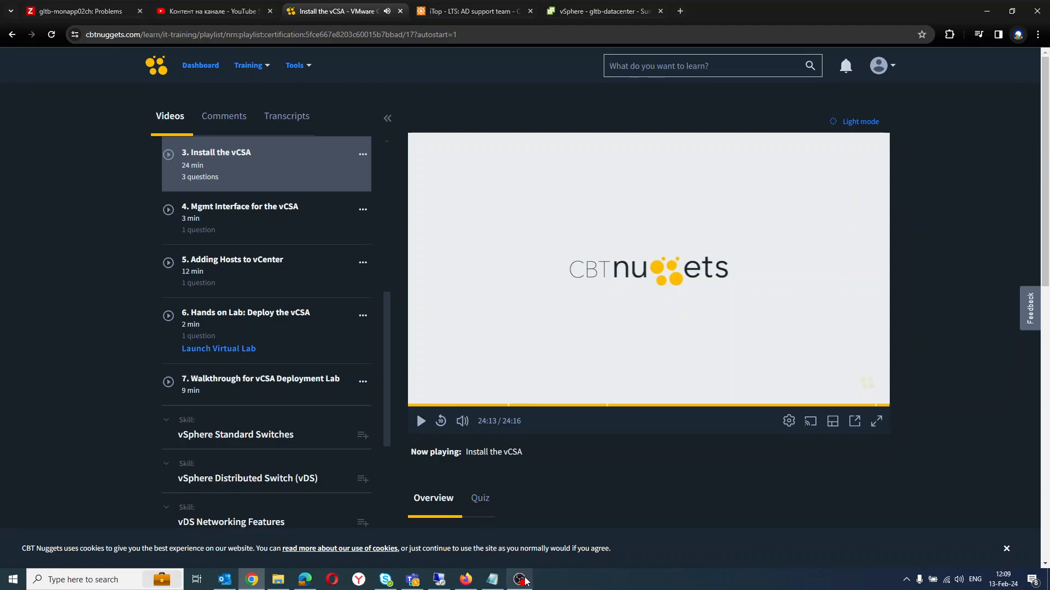